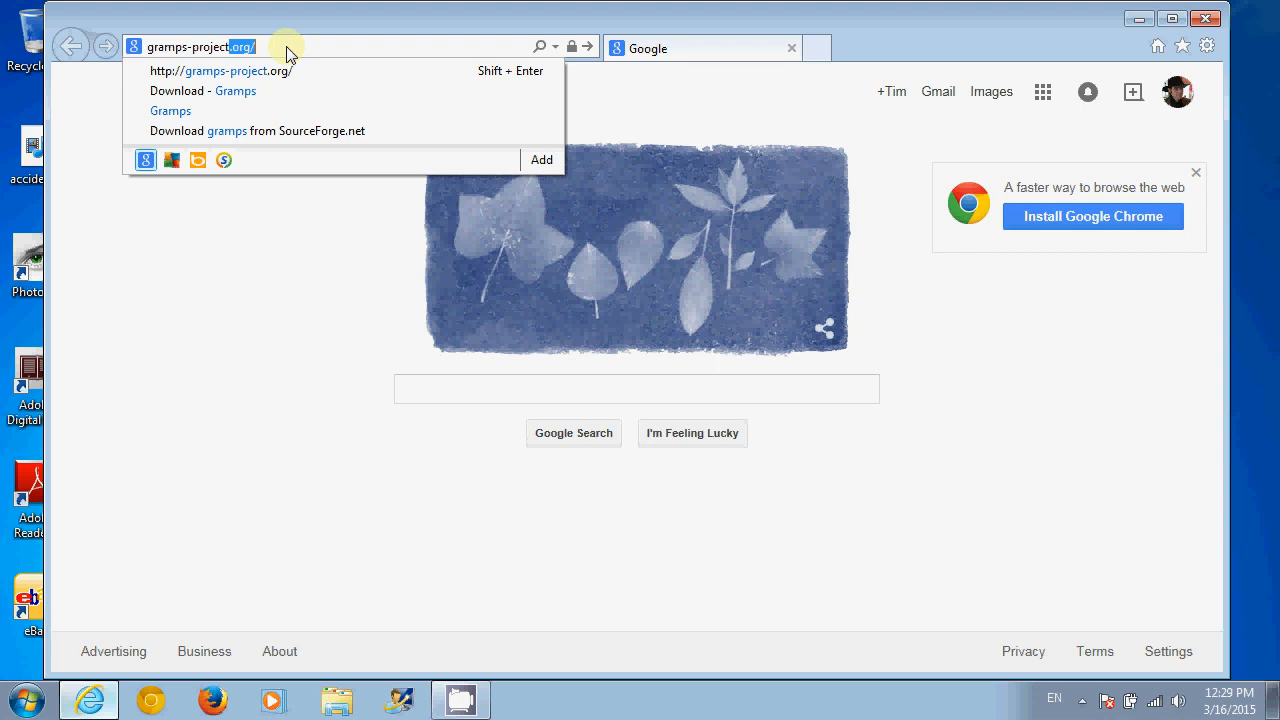
- Load gramps-project.org in Internet Explorer and scroll its Download page to the MS Windows installers
text(rg)
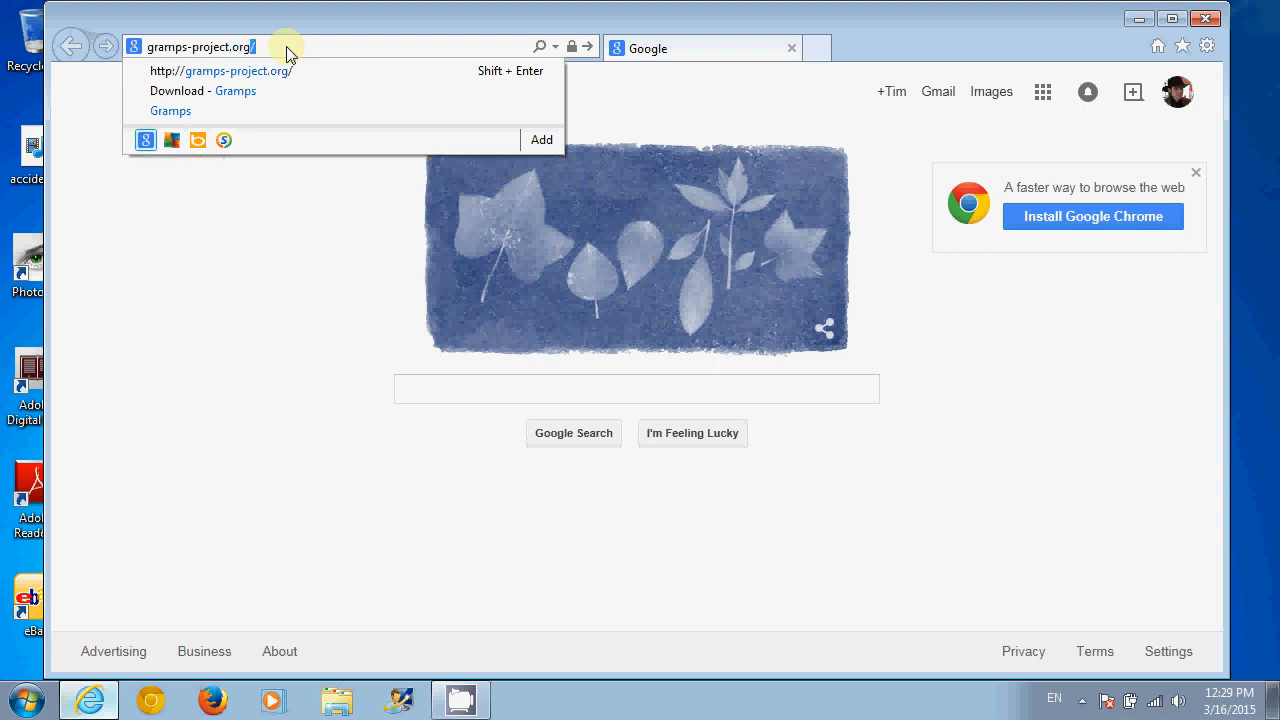
key(Return)
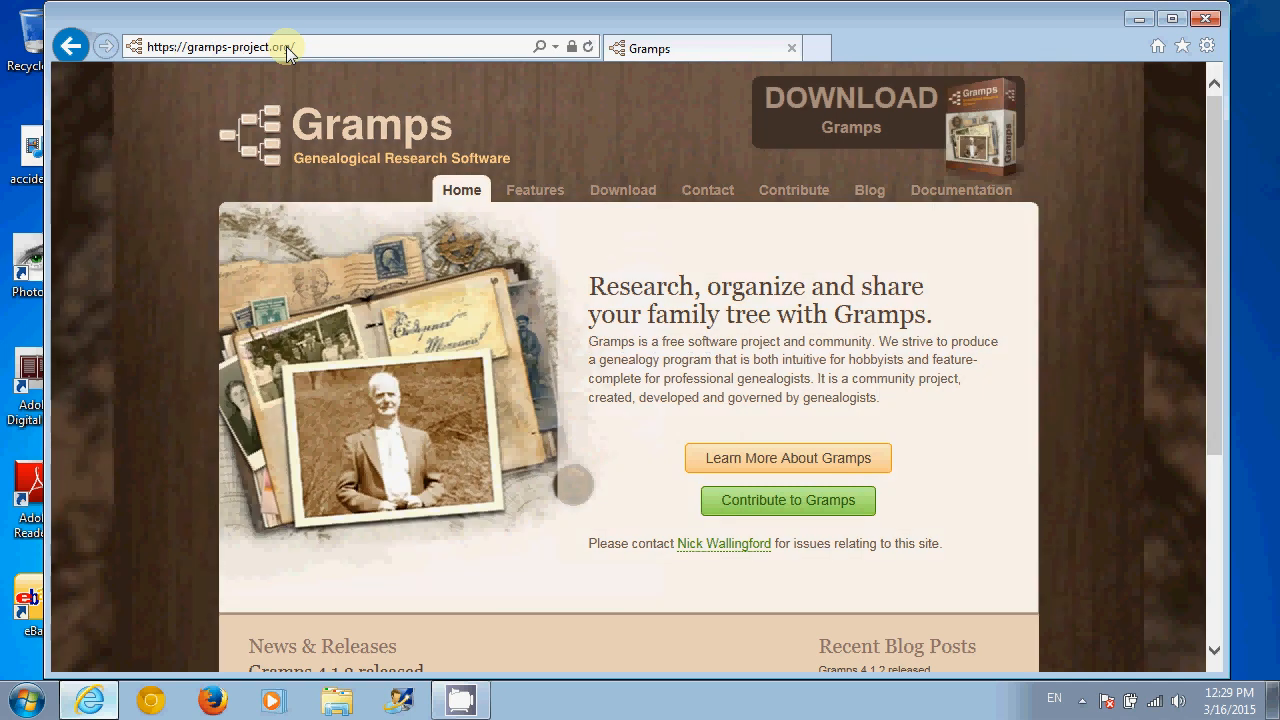
click(879, 128)
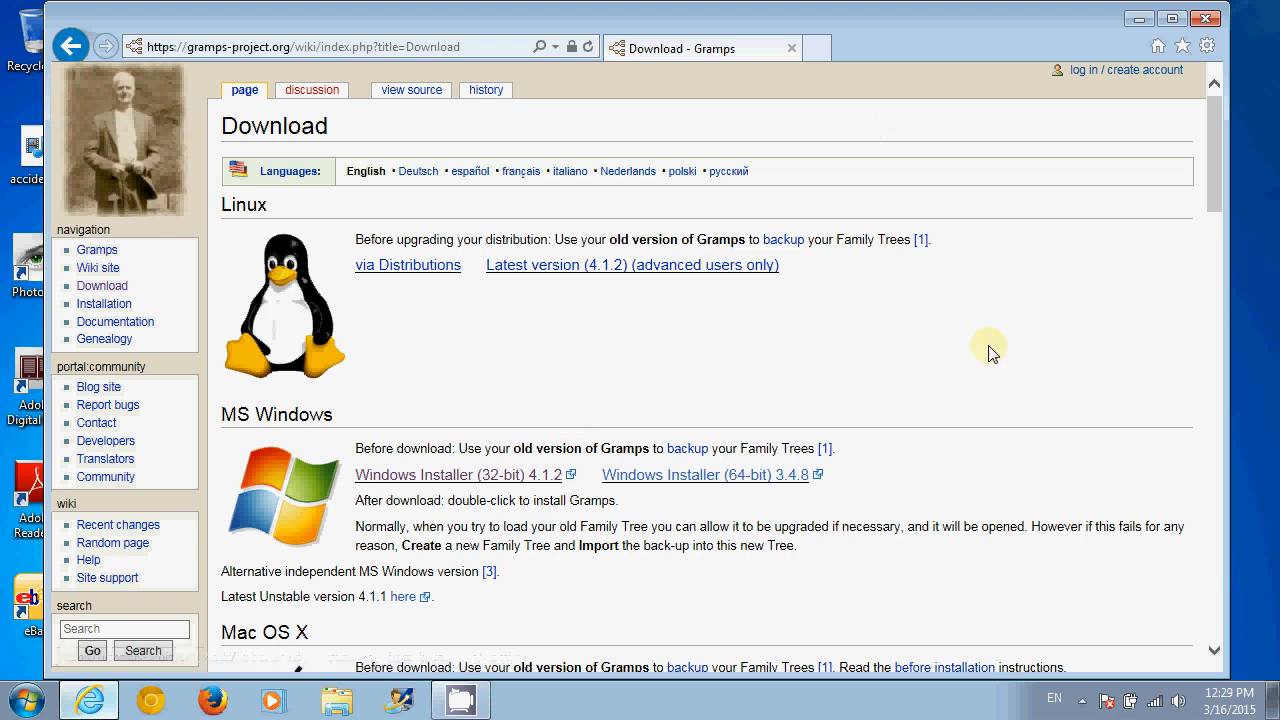
scroll(1210, 205, down, 1)
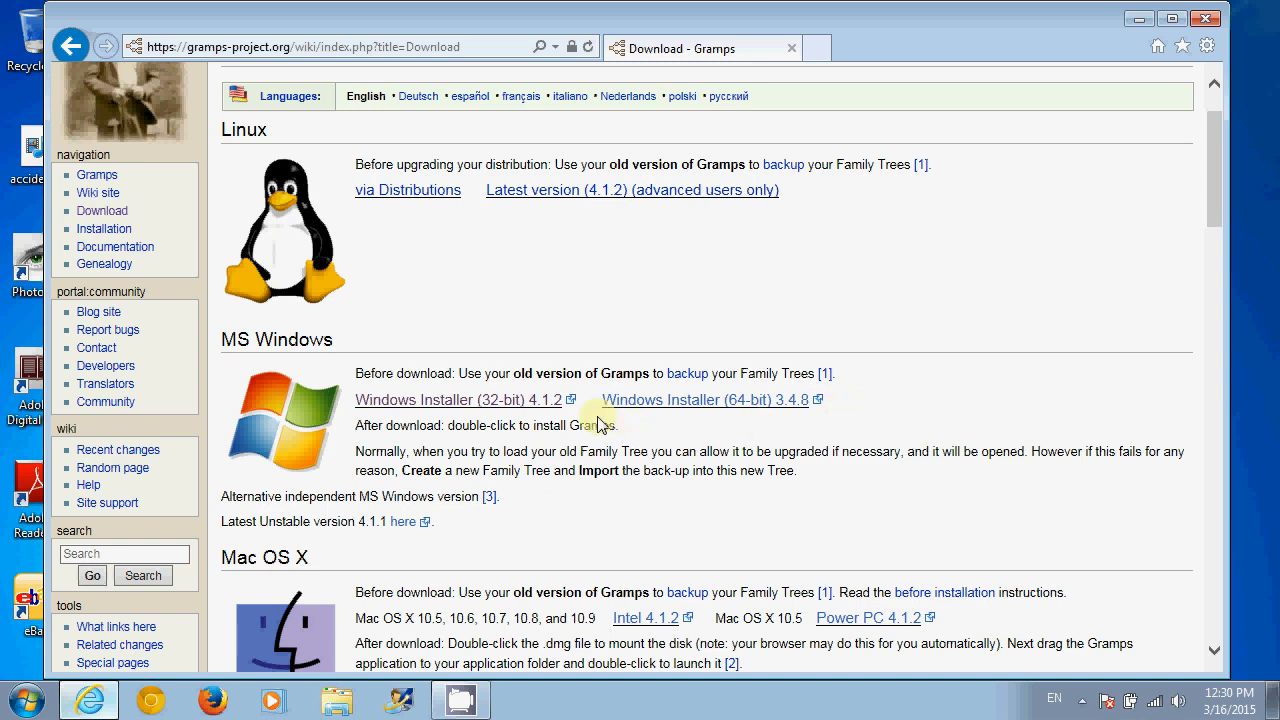
- Download and run the Windows Installer (32-bit) 4.1.2 from SourceForge, then minimize Internet Explorer
click(527, 400)
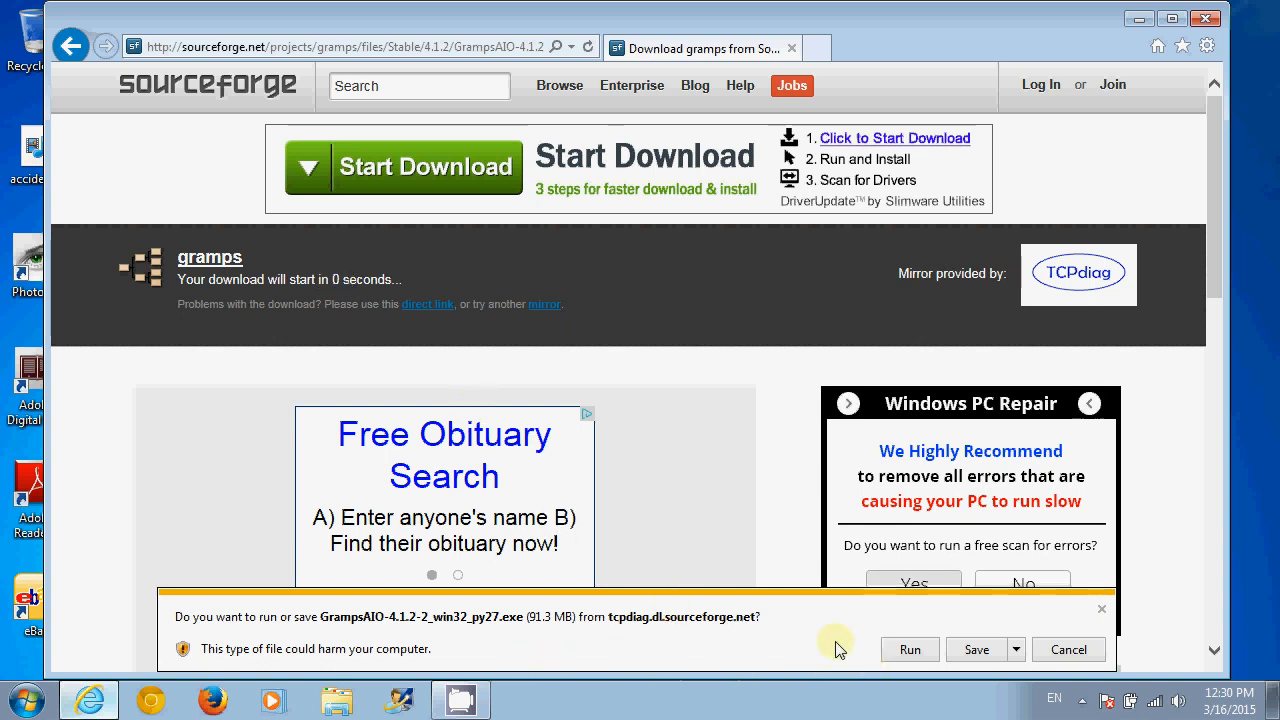
click(893, 652)
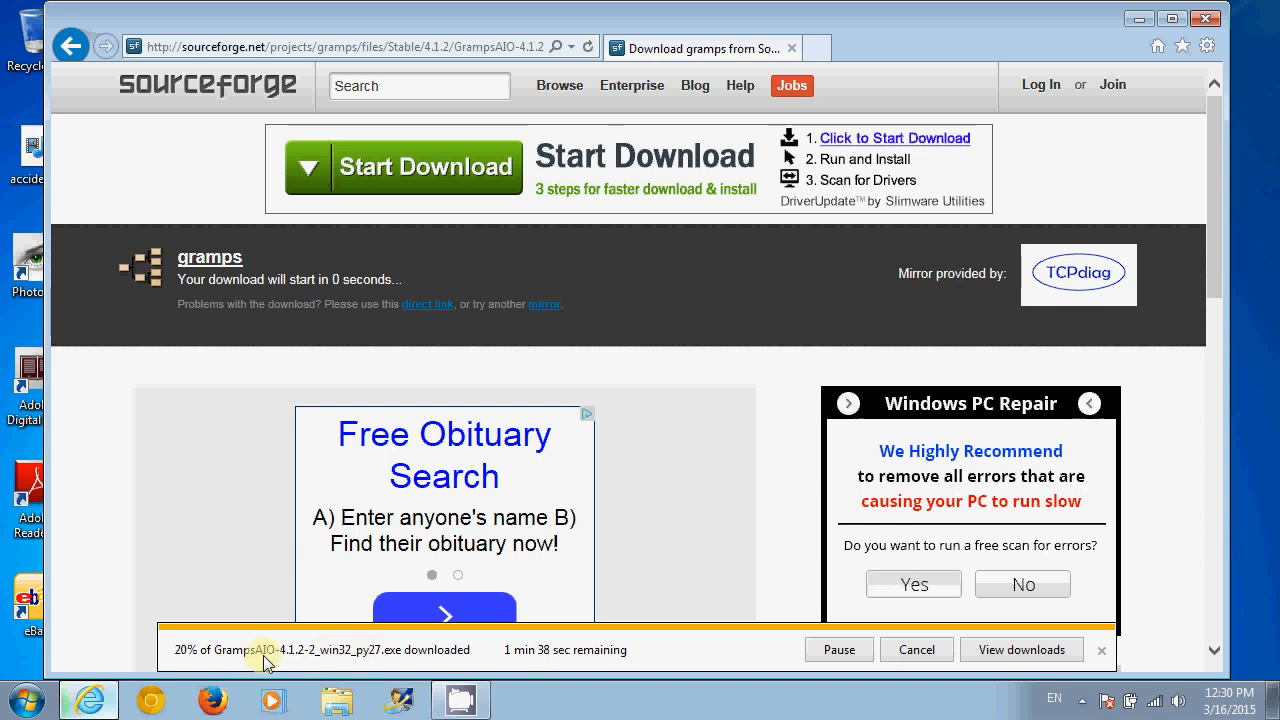
click(1133, 16)
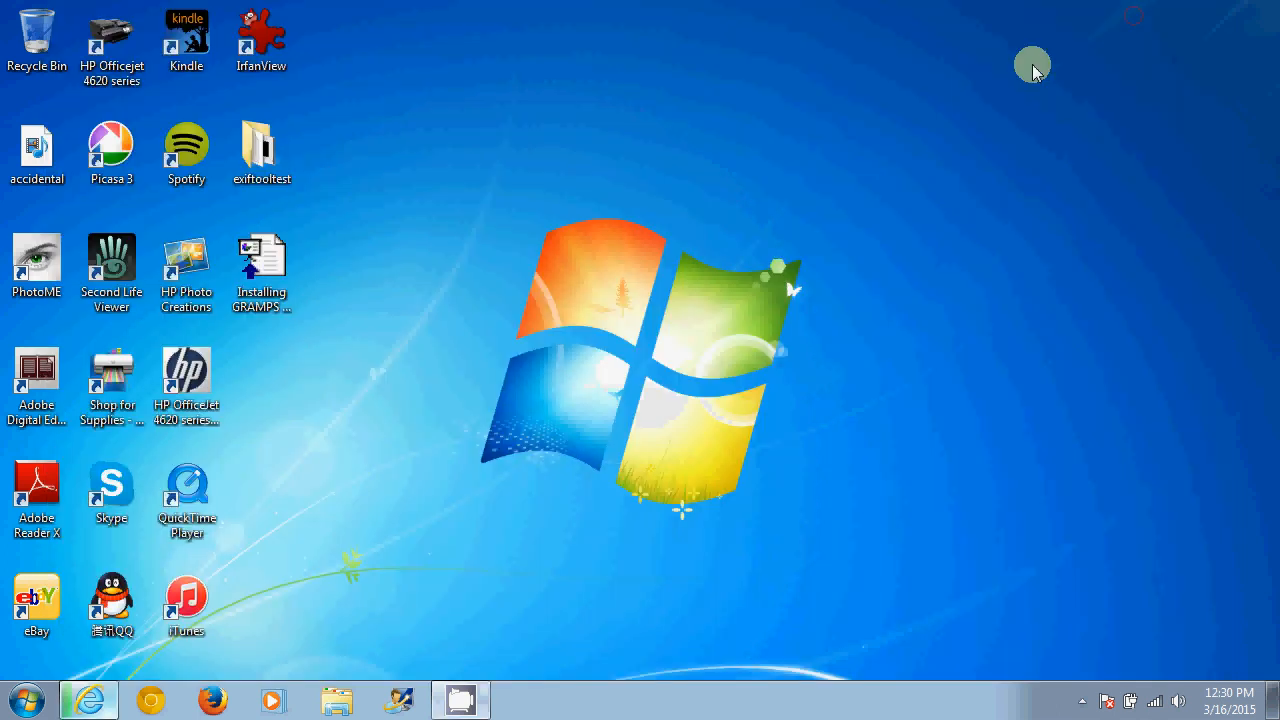
- Launch Chrome, load gramps-project.org and go to its DOWNLOAD Gramps page
click(167, 704)
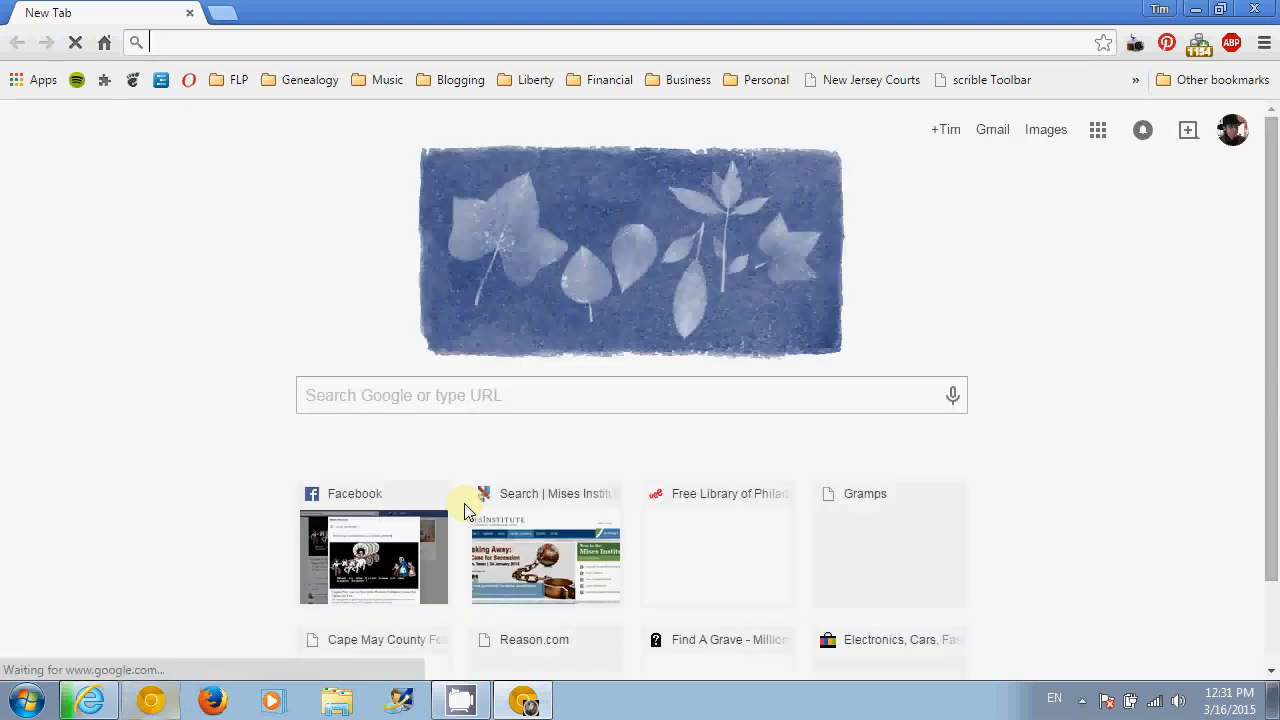
text(gramp)
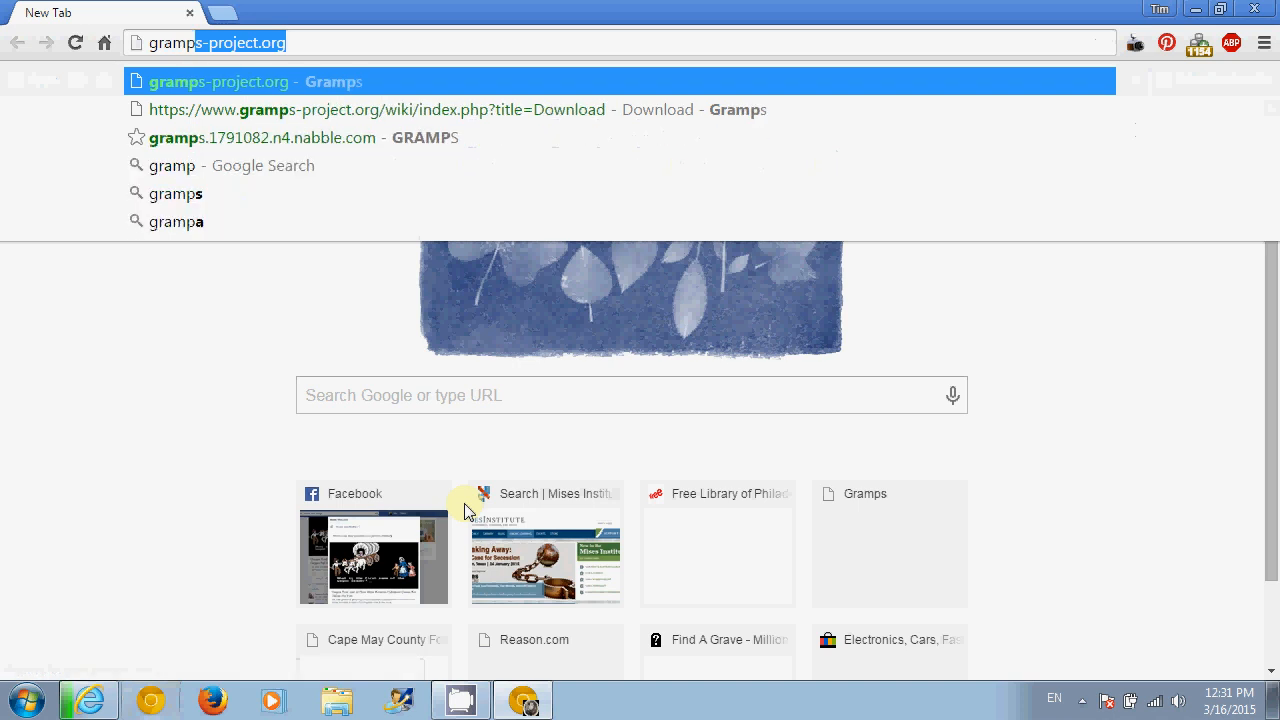
text(s-p)
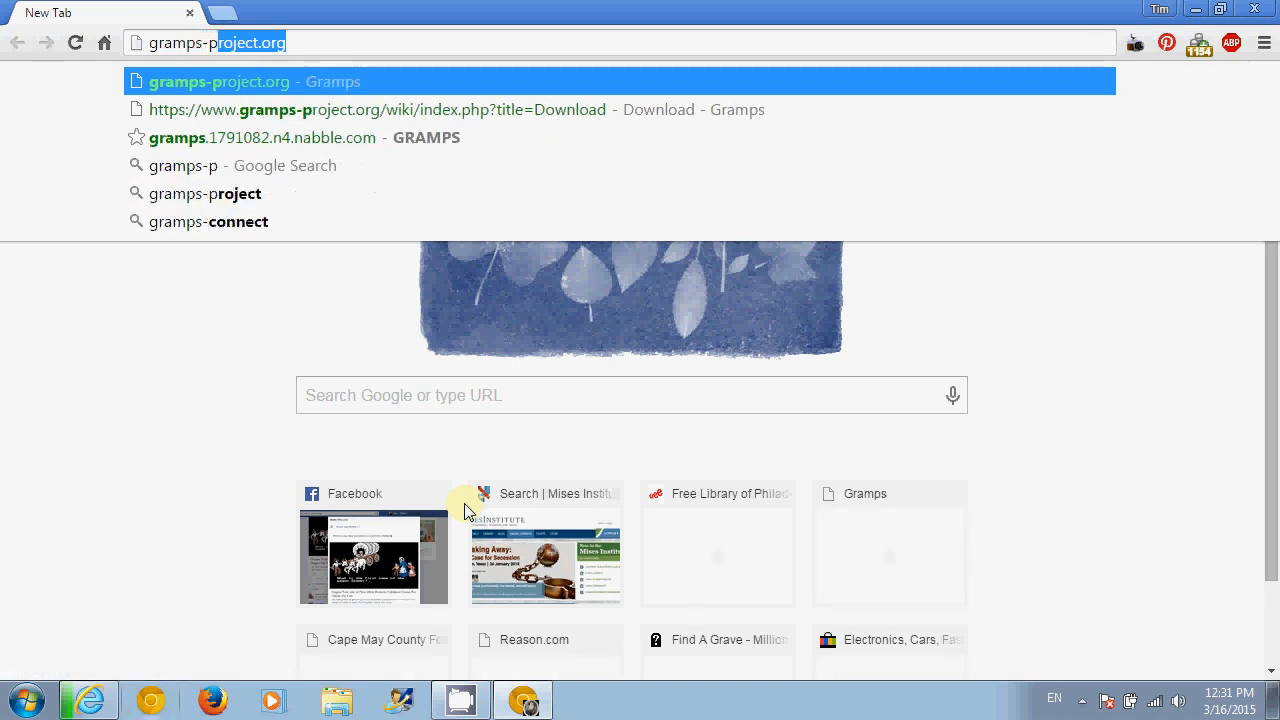
text(roject.org)
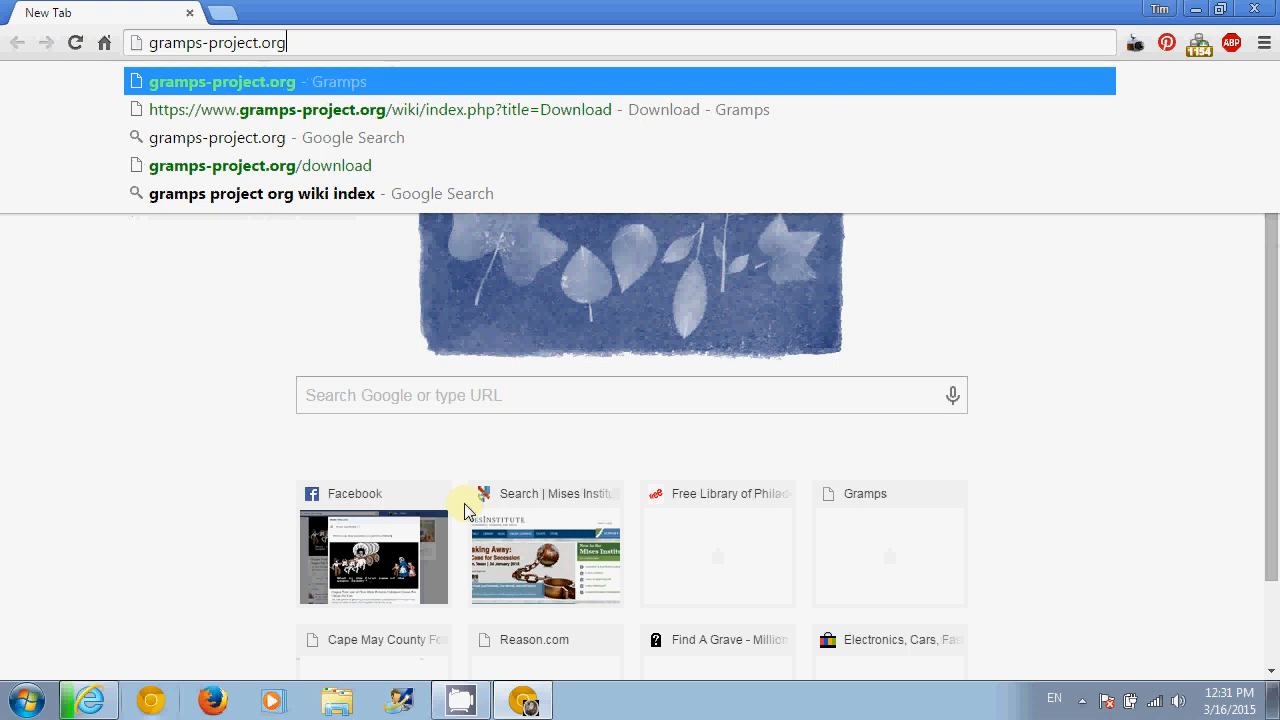
key(Return)
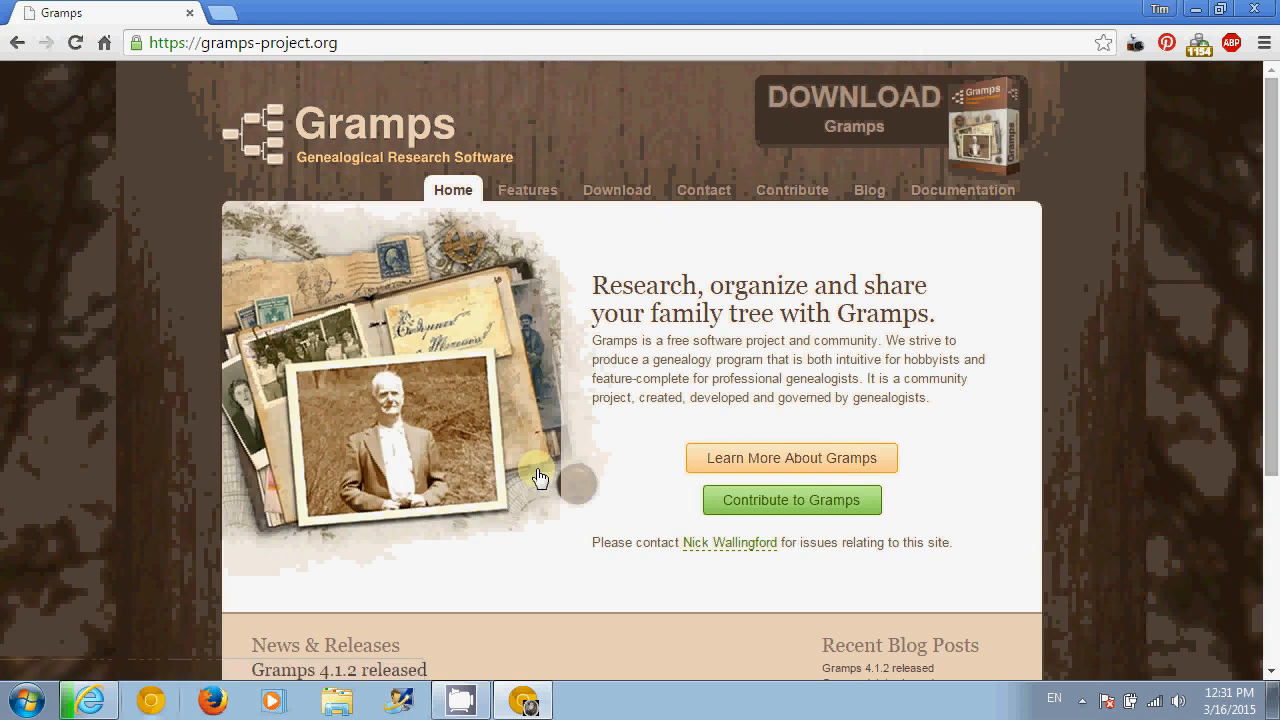
click(860, 135)
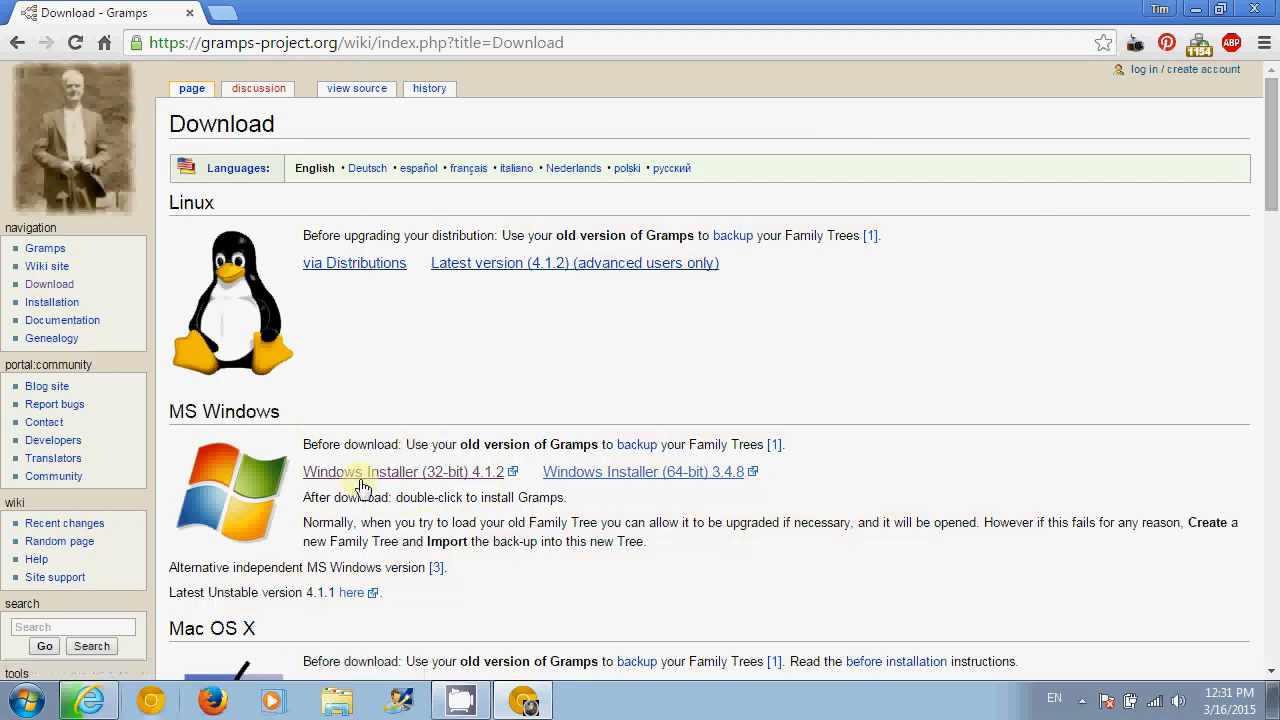
- Start the 32-bit 4.1.2 installer download in Chrome, cancel it from the download shelf, and close Chrome
click(415, 478)
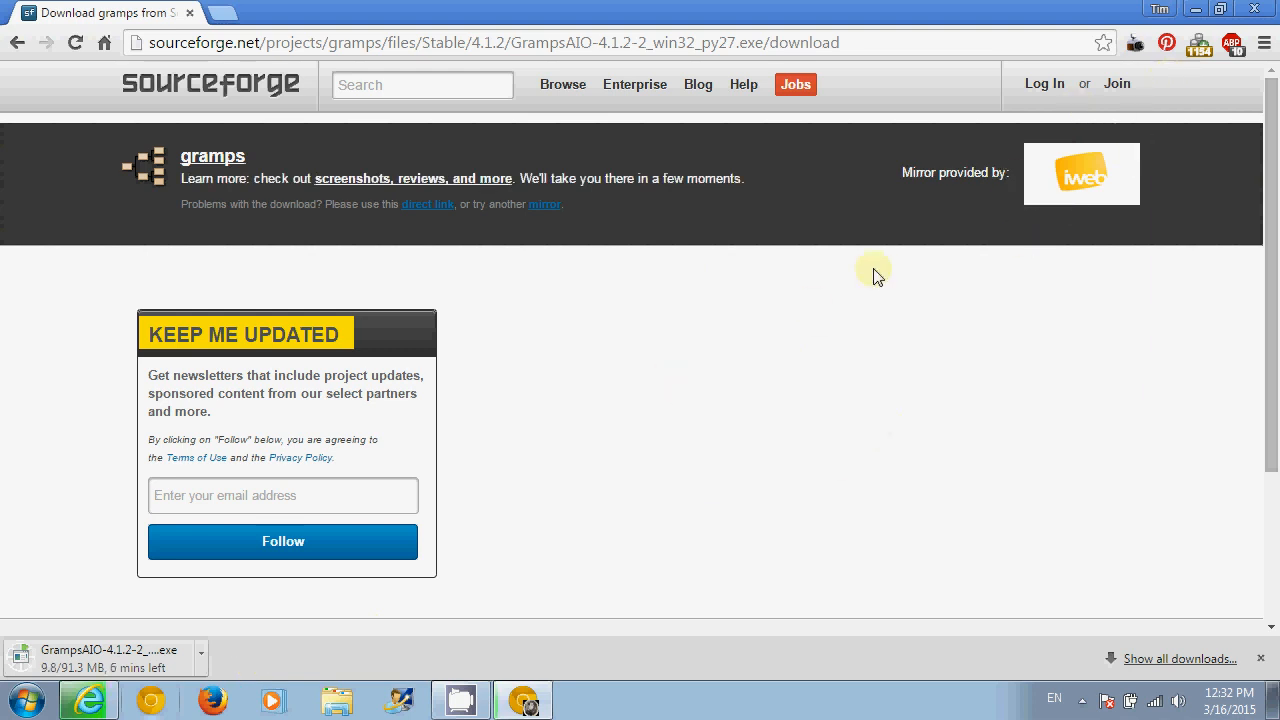
click(201, 653)
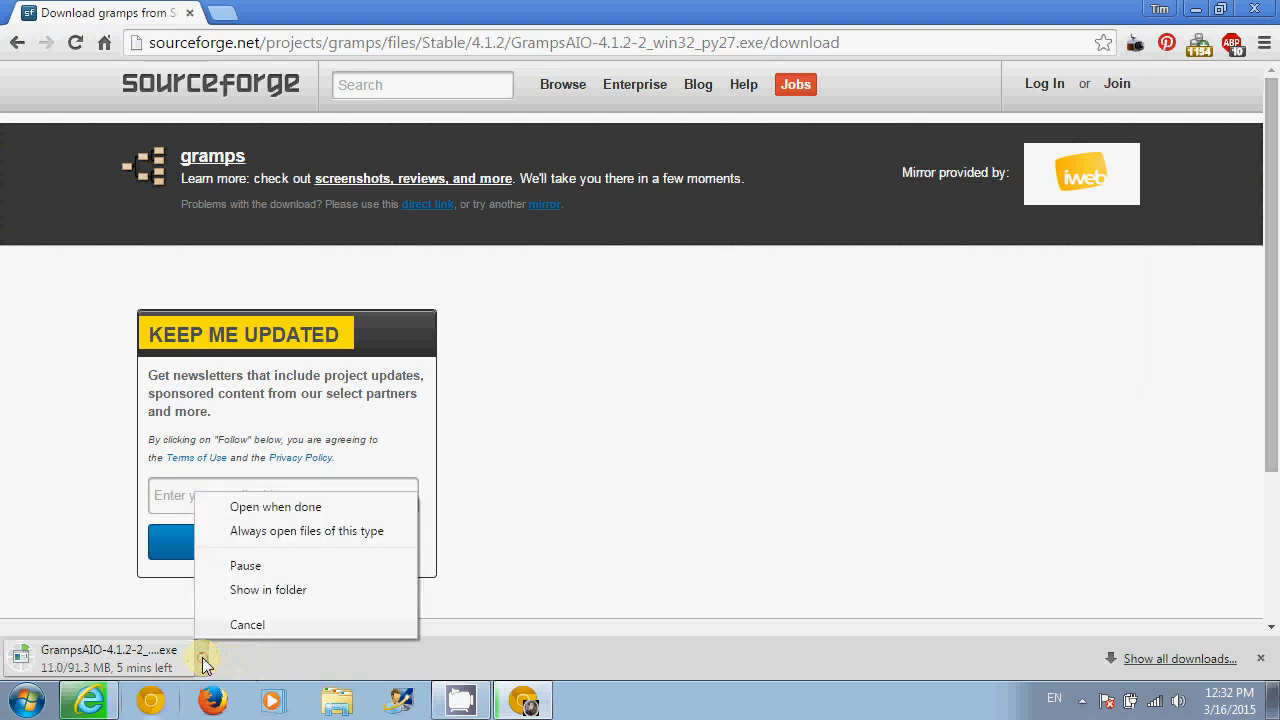
click(246, 624)
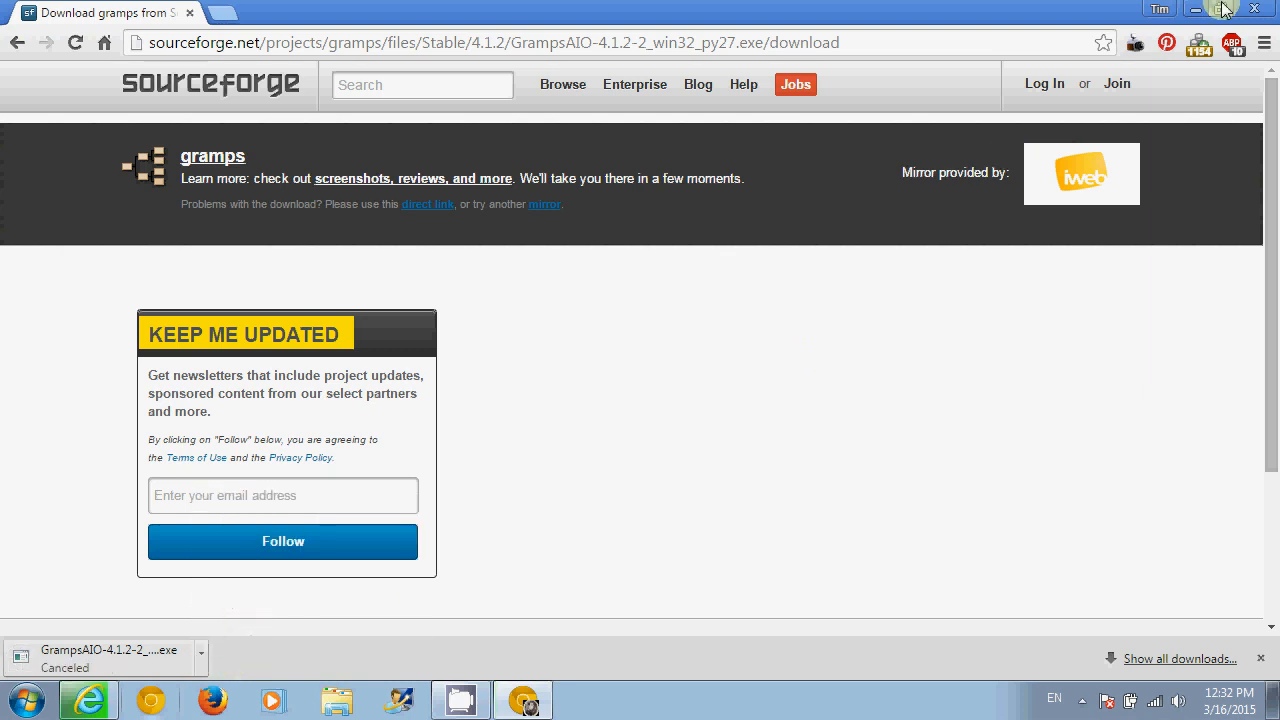
click(1262, 14)
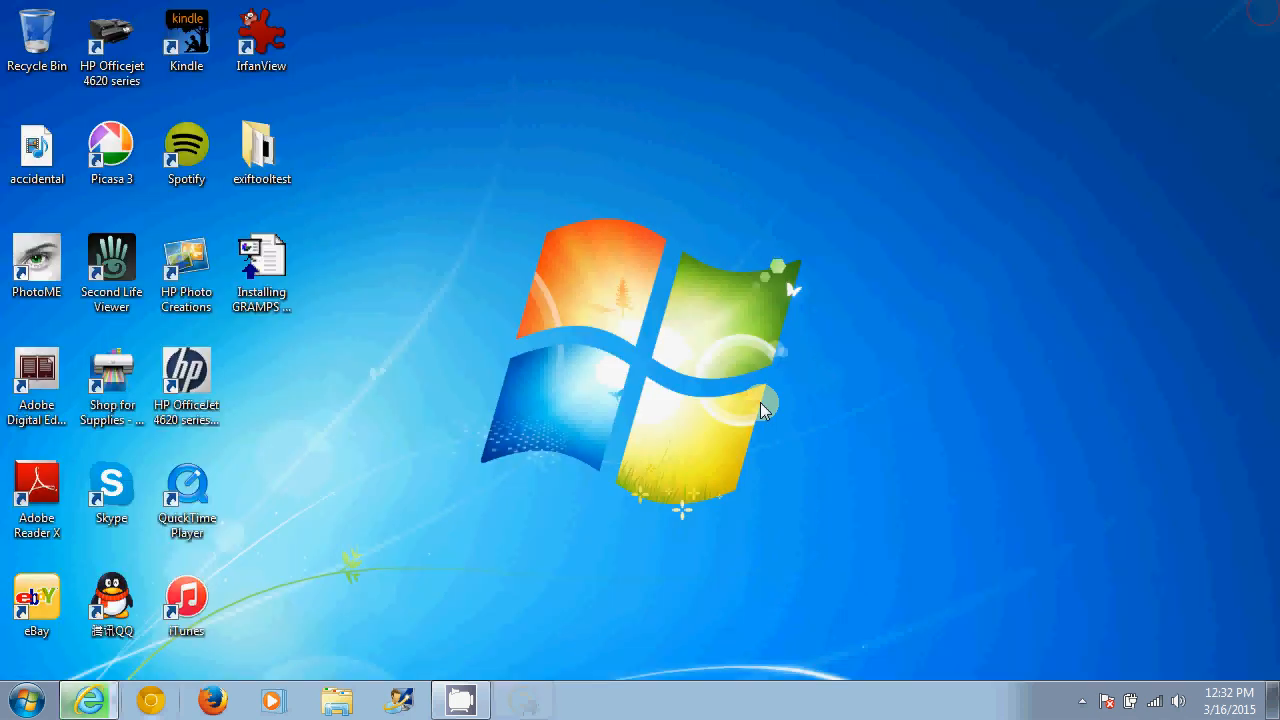
- Launch Firefox, load gramps-project.org and go to its DOWNLOAD Gramps page
click(233, 708)
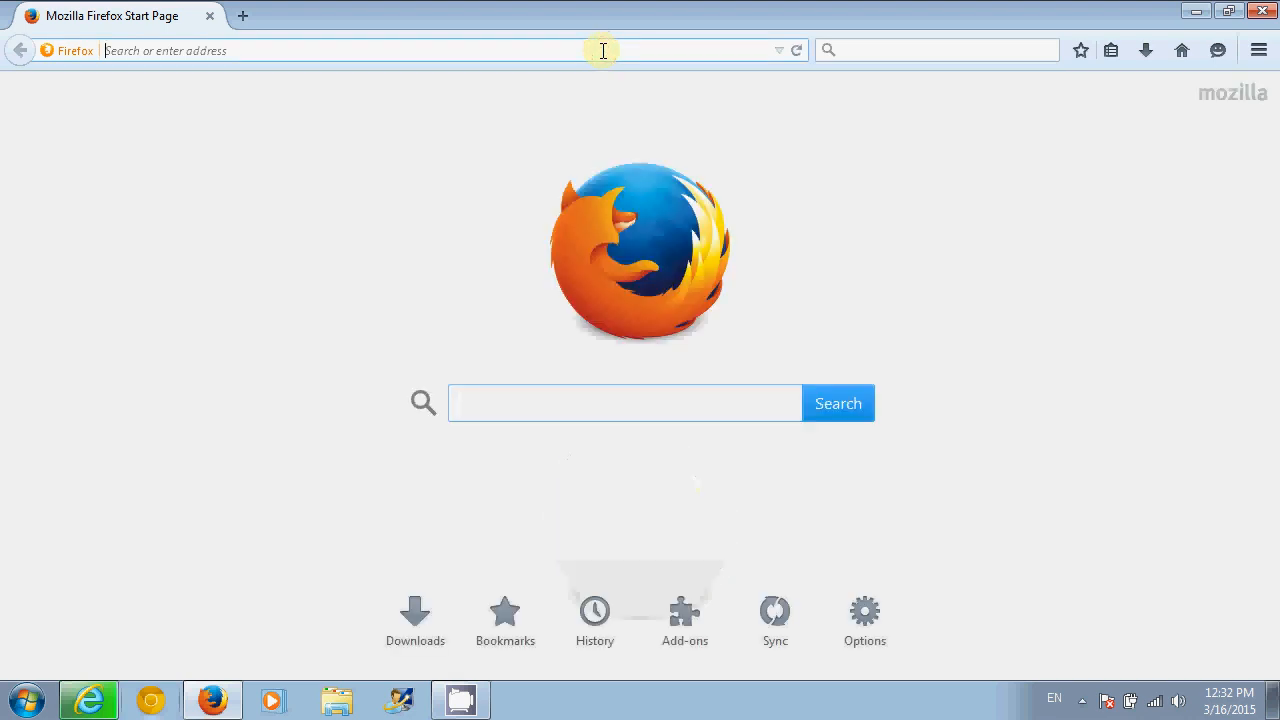
text(gramp)
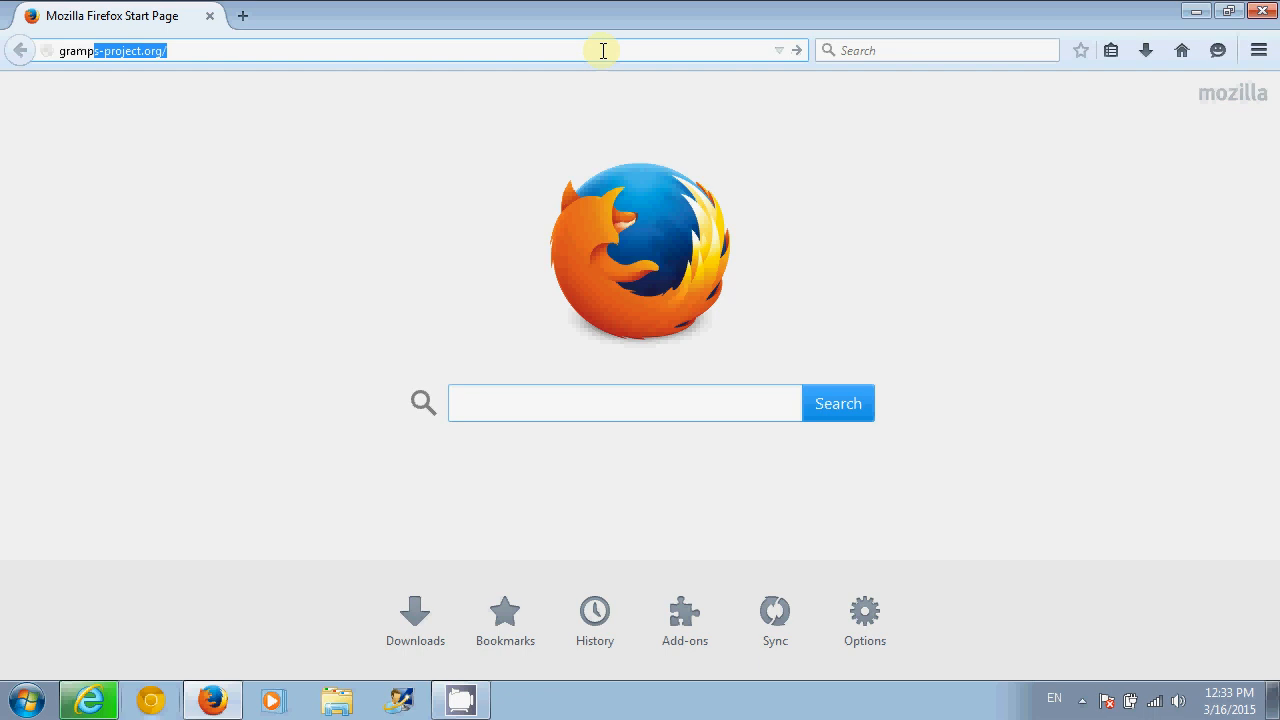
text(s)
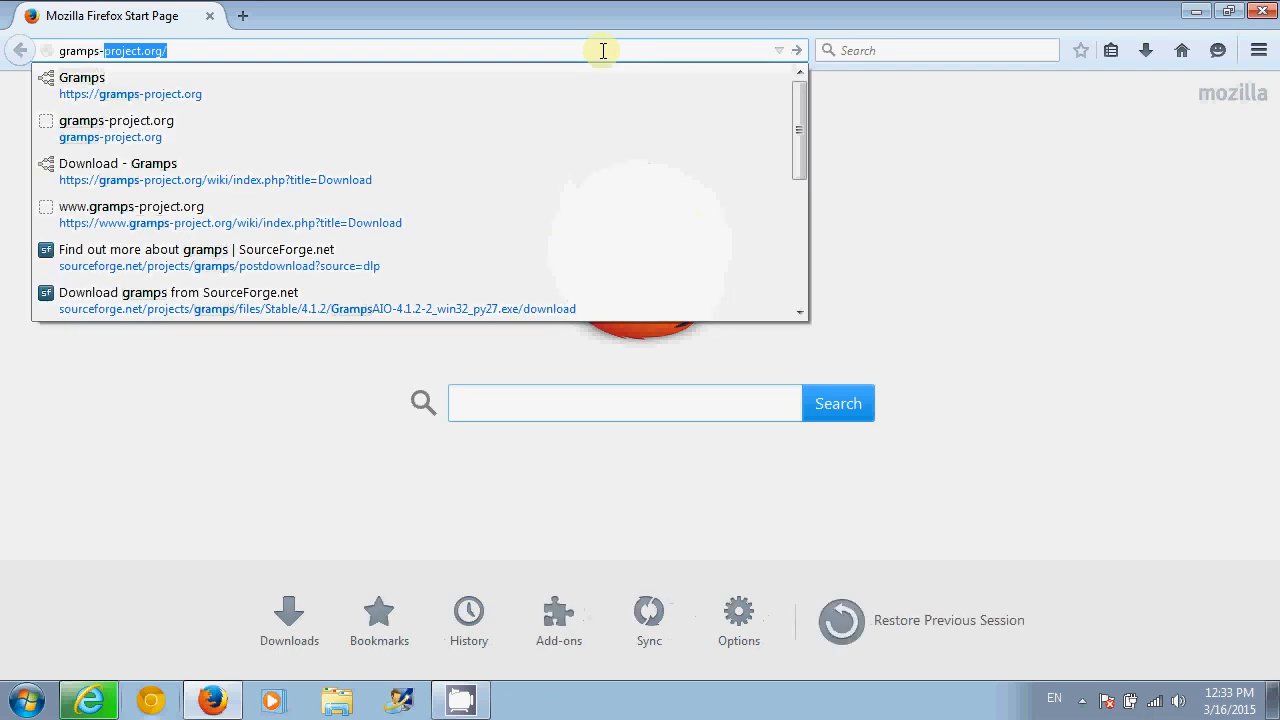
text(-project.org)
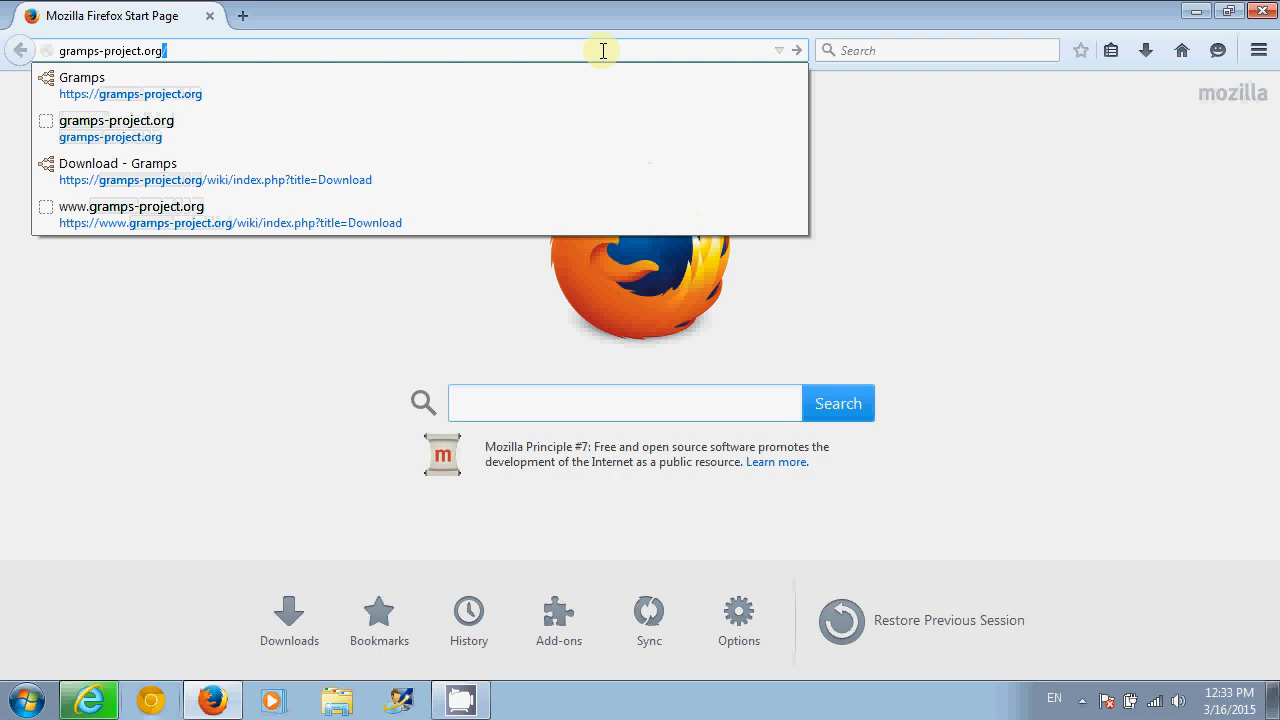
key(Return)
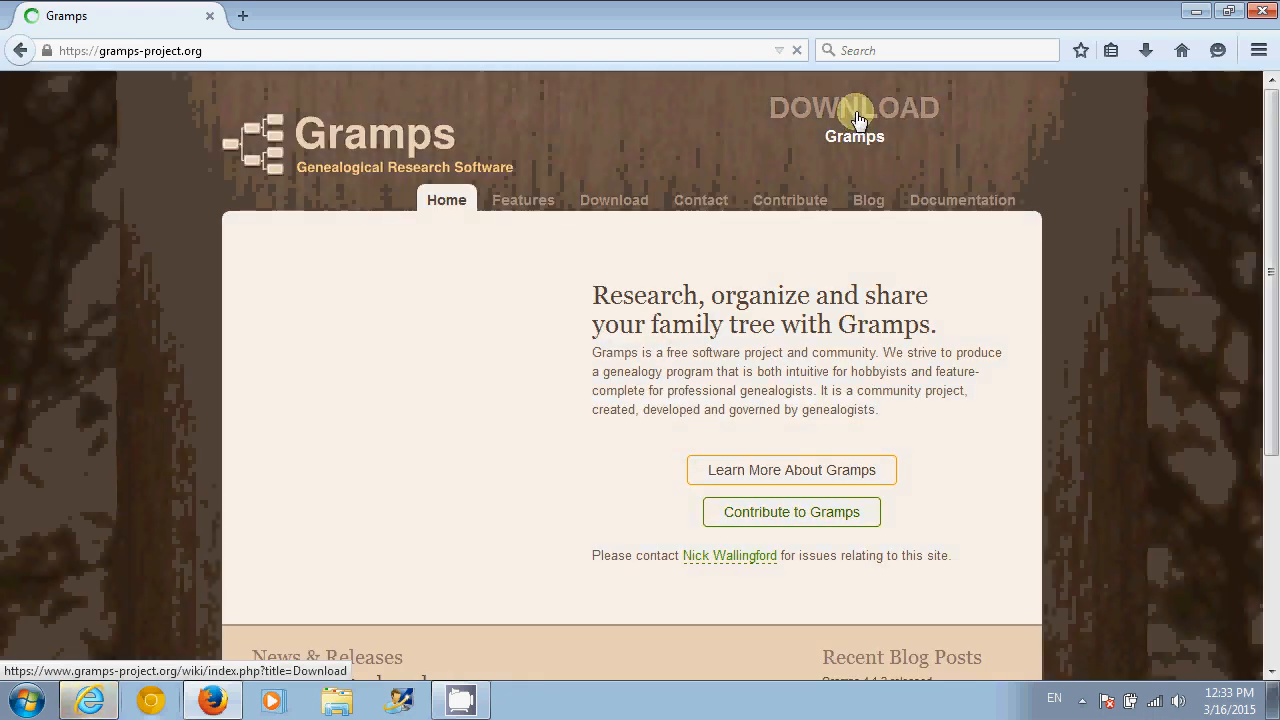
click(857, 118)
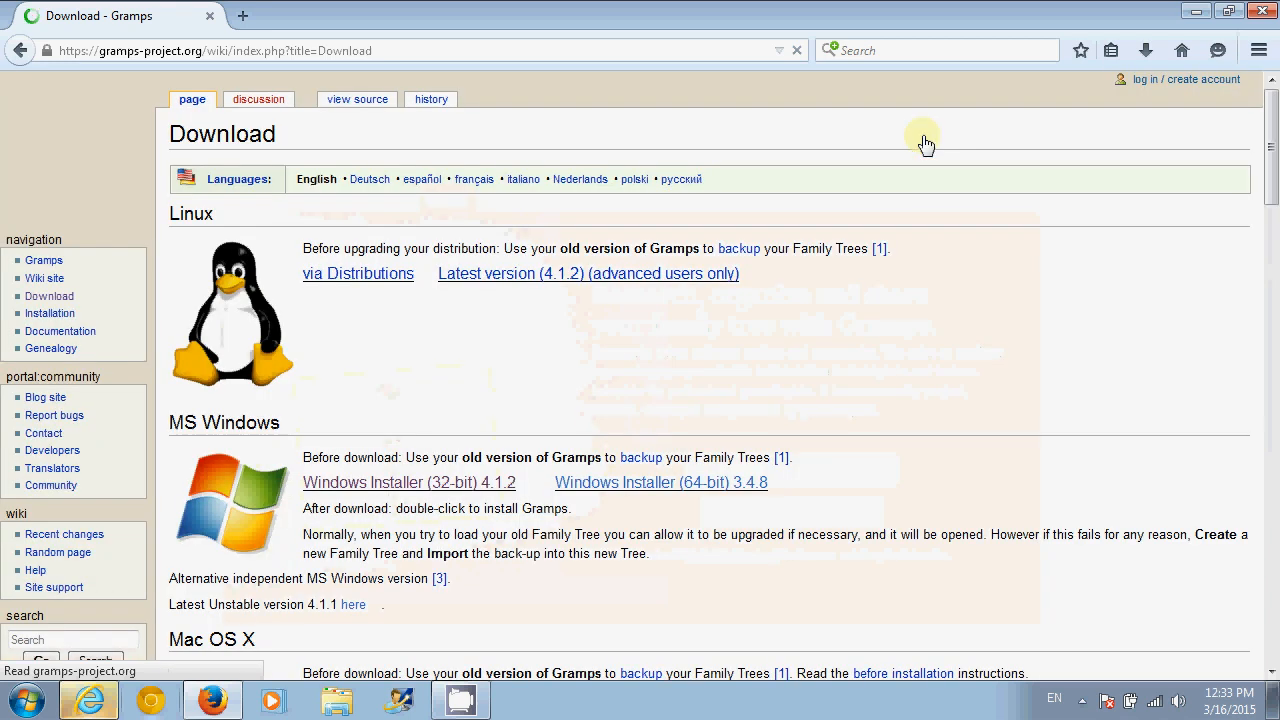
- Save the Windows Installer (32-bit) 4.1.2 in Firefox, then cancel it in the Downloads panel
click(401, 485)
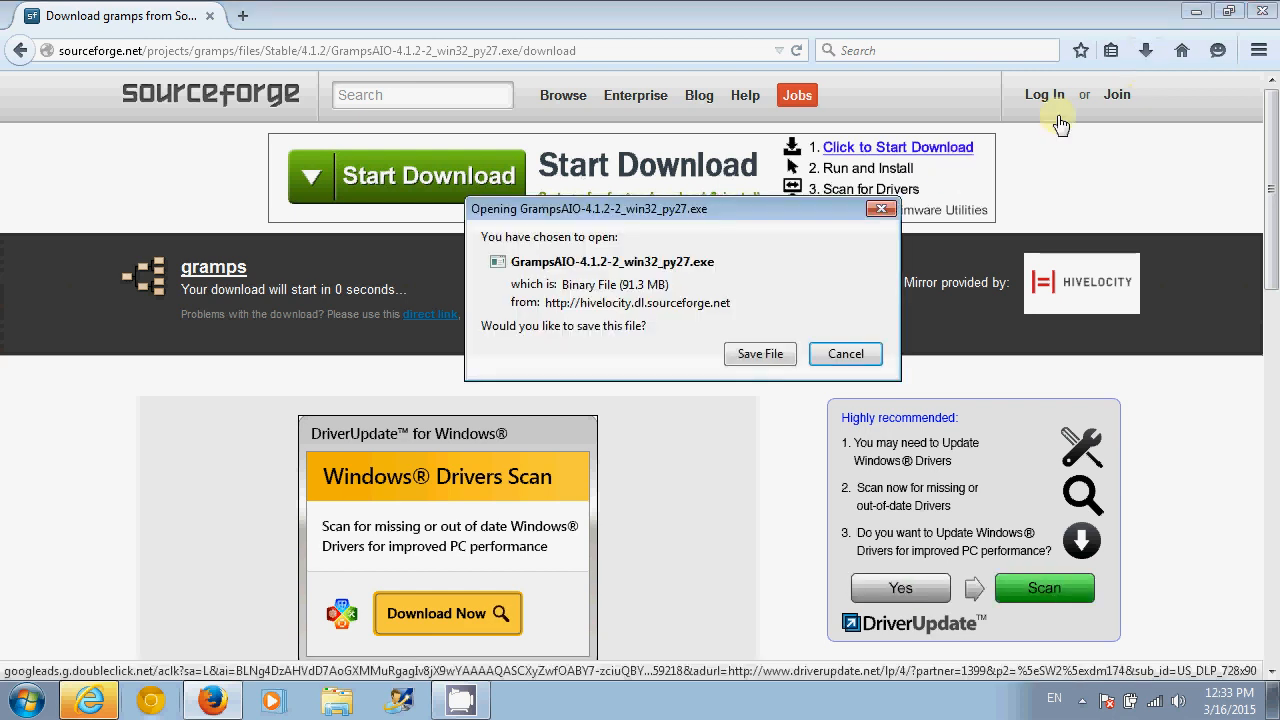
click(770, 353)
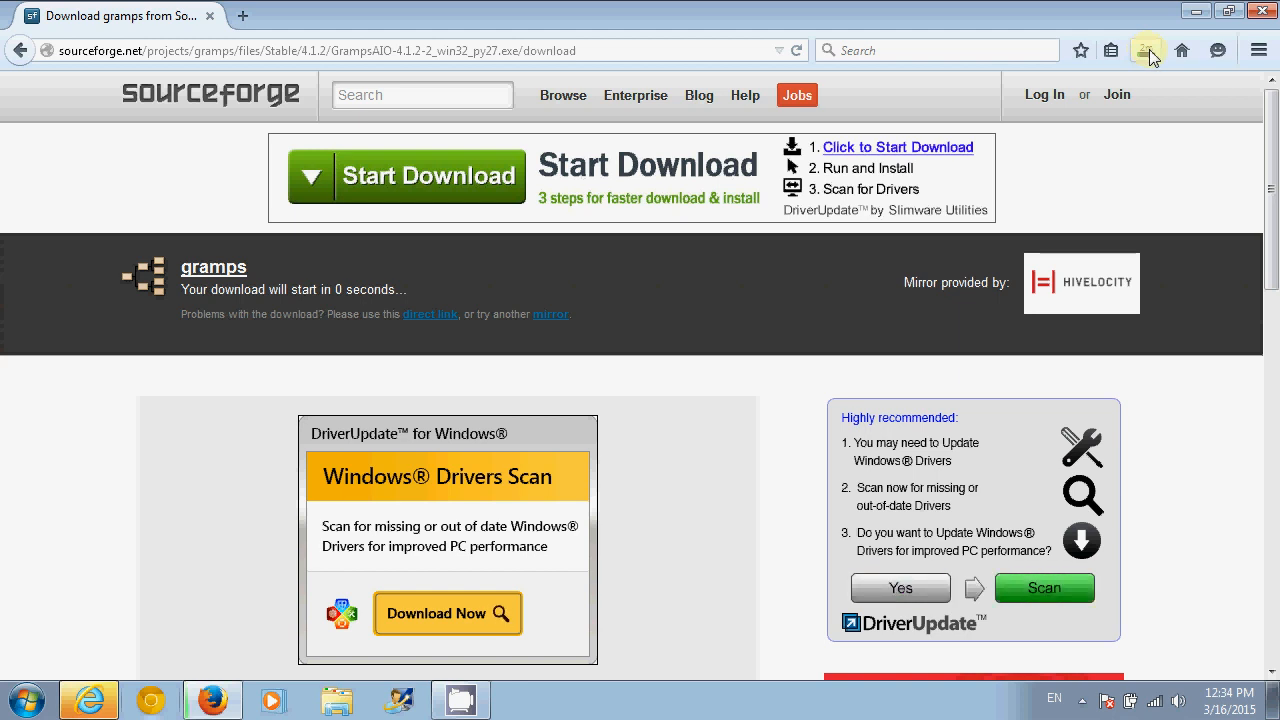
click(1146, 52)
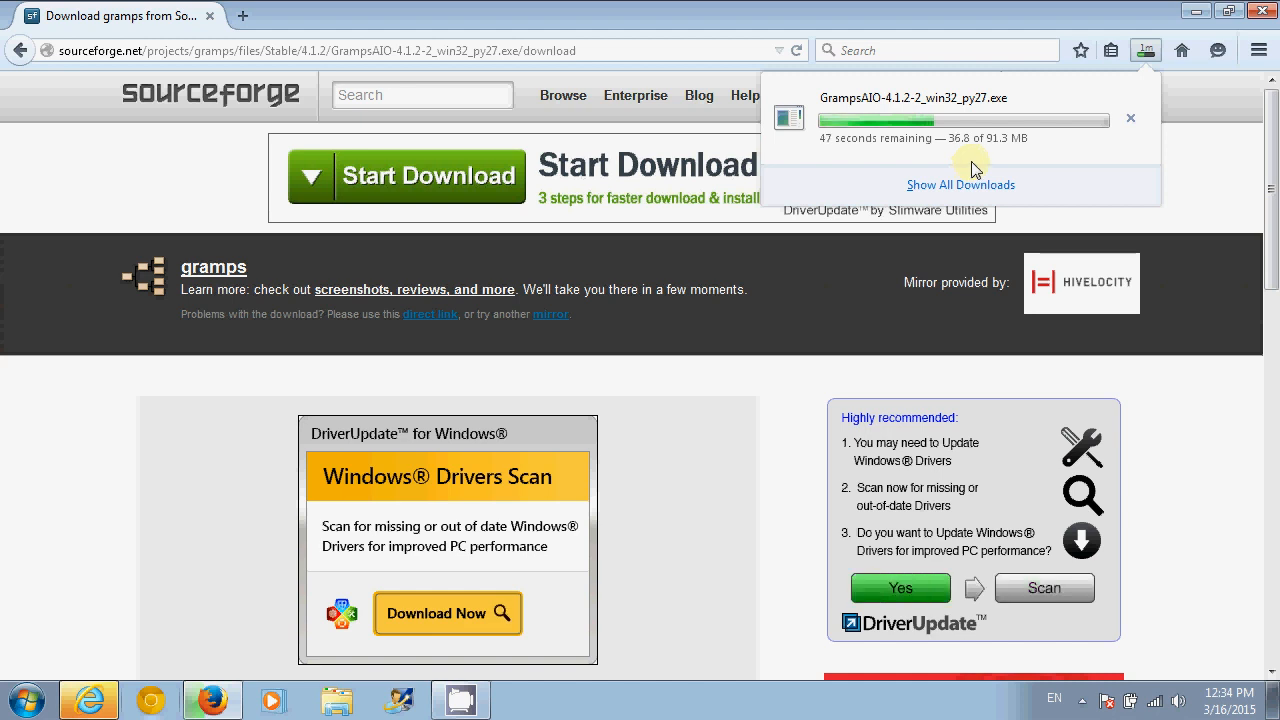
click(1131, 119)
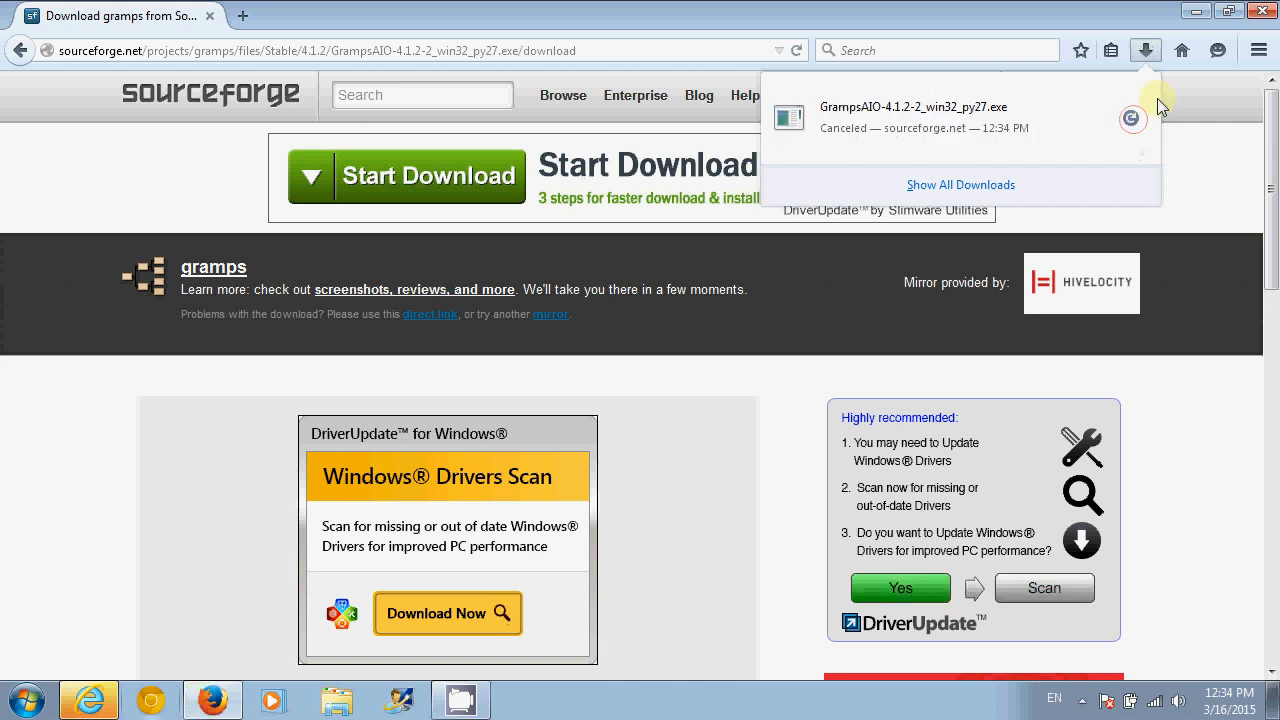
- Close Firefox and bring Internet Explorer's SourceForge gramps page back into view
click(1263, 12)
click(1263, 12)
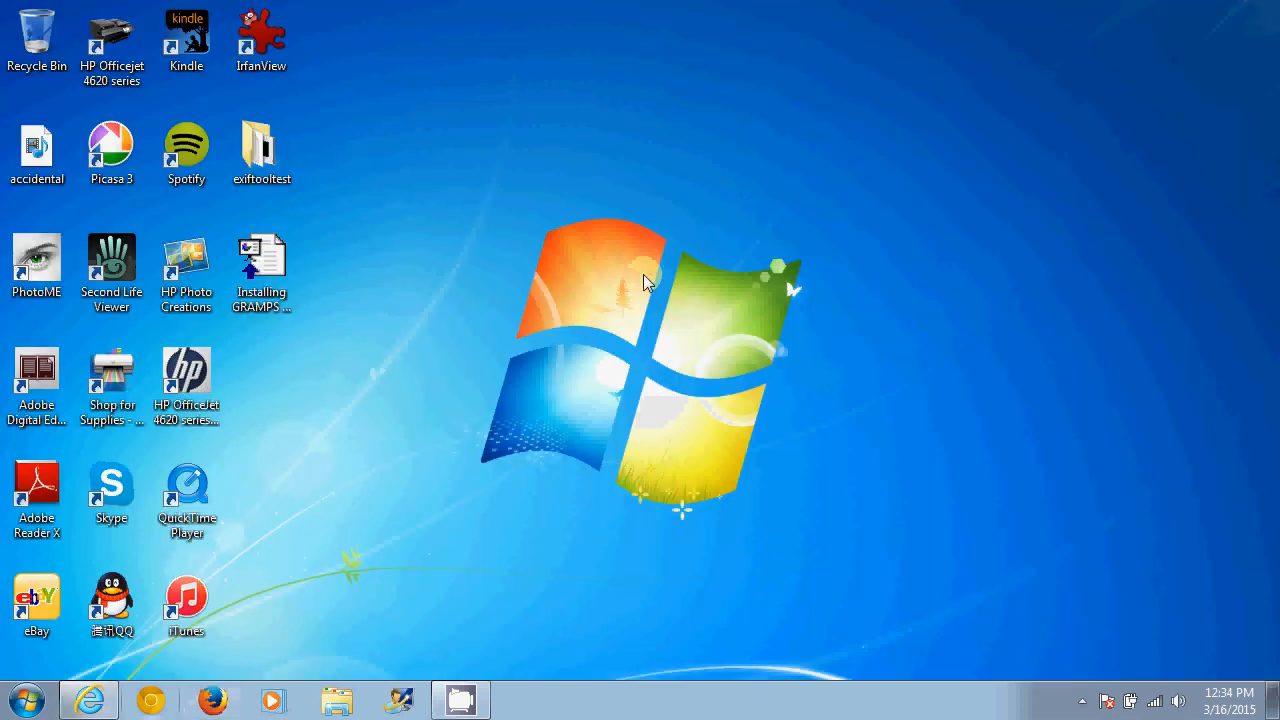
click(95, 700)
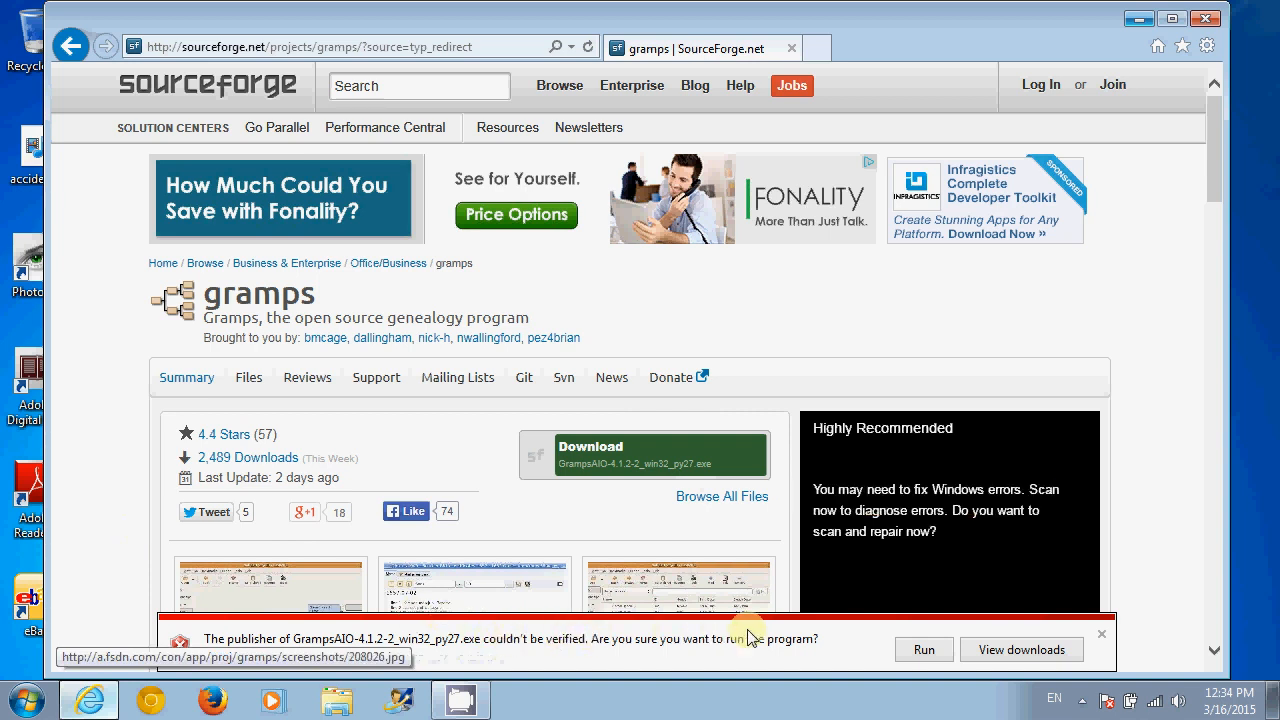
- Run the downloaded GrampsAIO-4.1.2-2_win32_py27.exe and nudge the Setup window into place
click(924, 650)
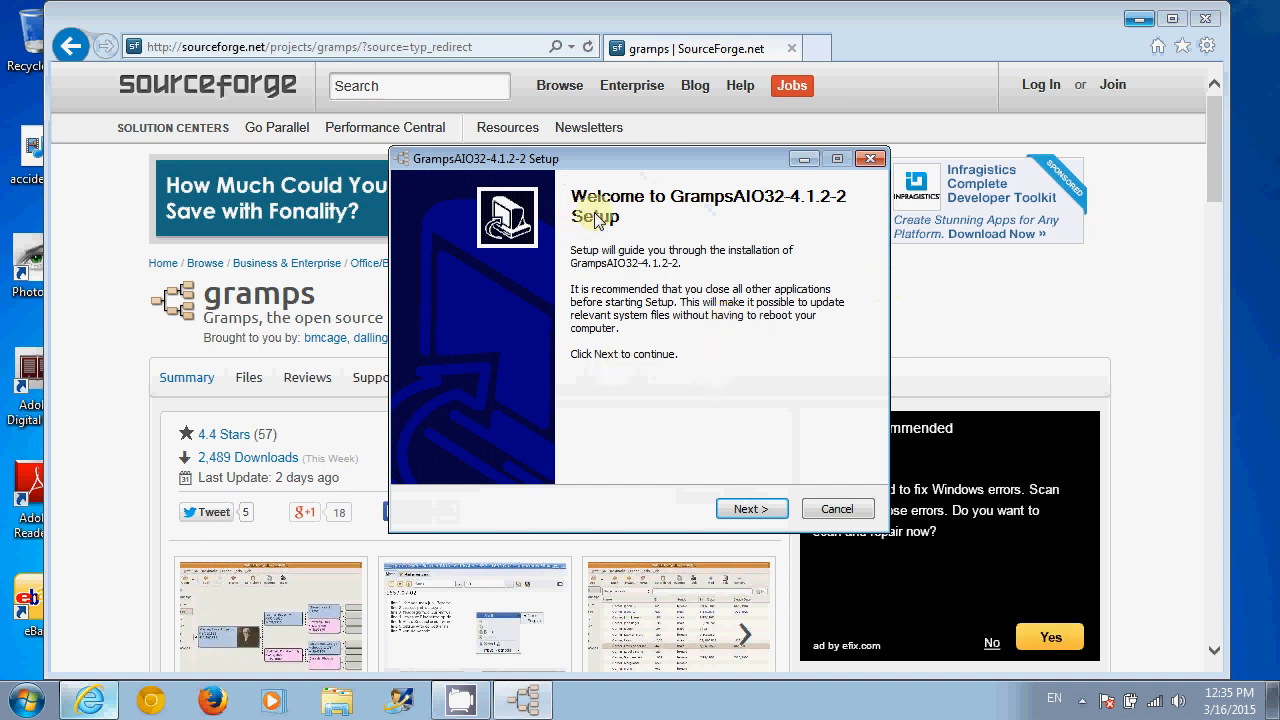
mouse_move(653, 160)
mouse_down()
mouse_move(678, 189)
mouse_move(667, 177)
mouse_up()
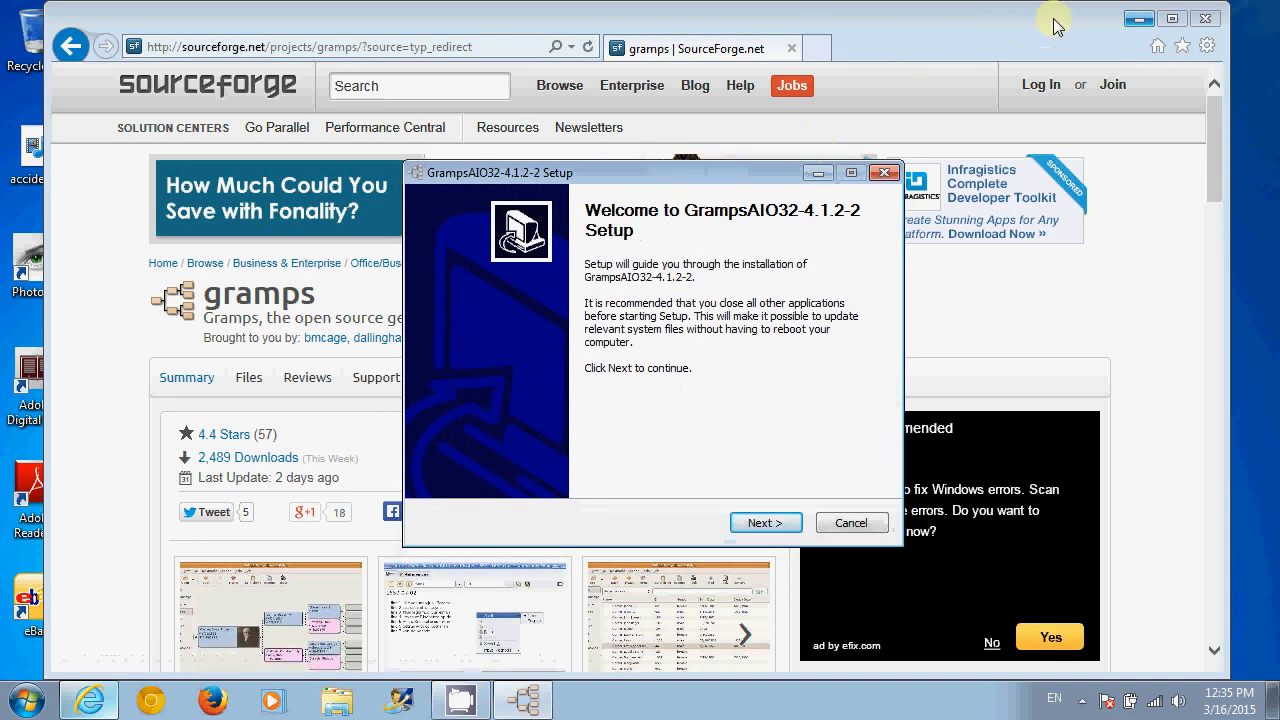
- Close Internet Explorer, move past the welcome page, and accept the GPL licence
click(1210, 22)
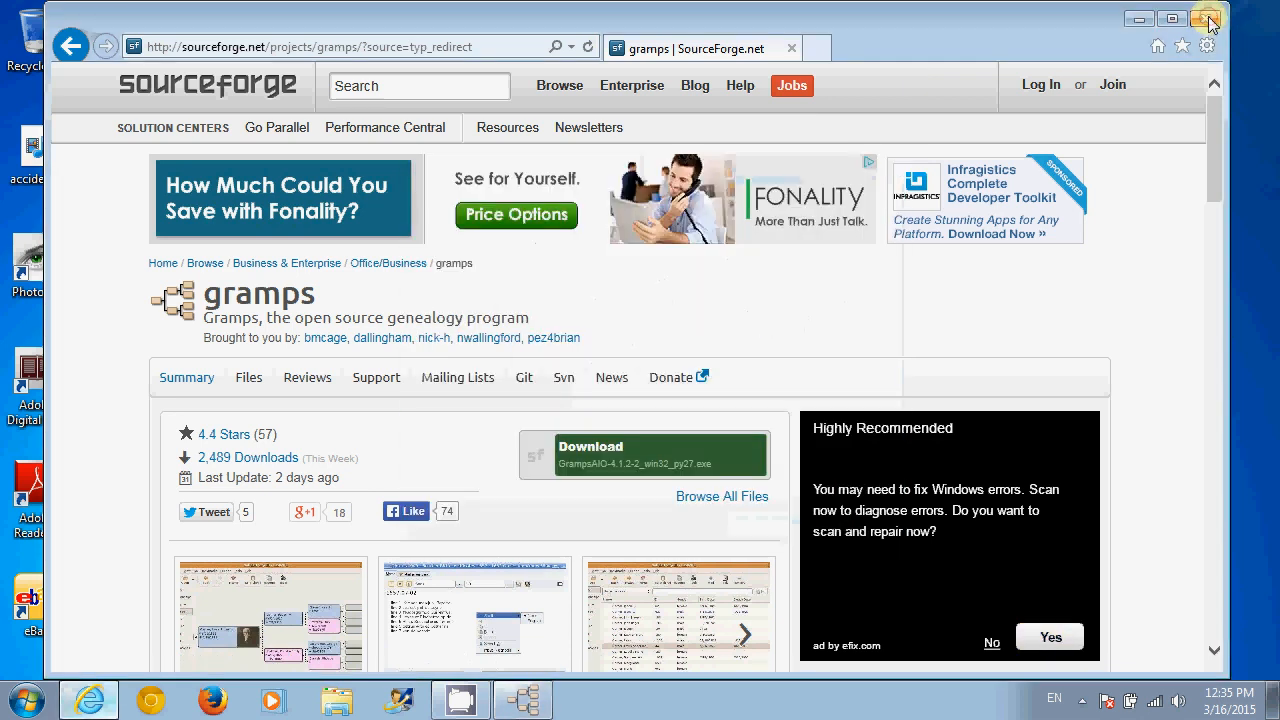
click(1210, 22)
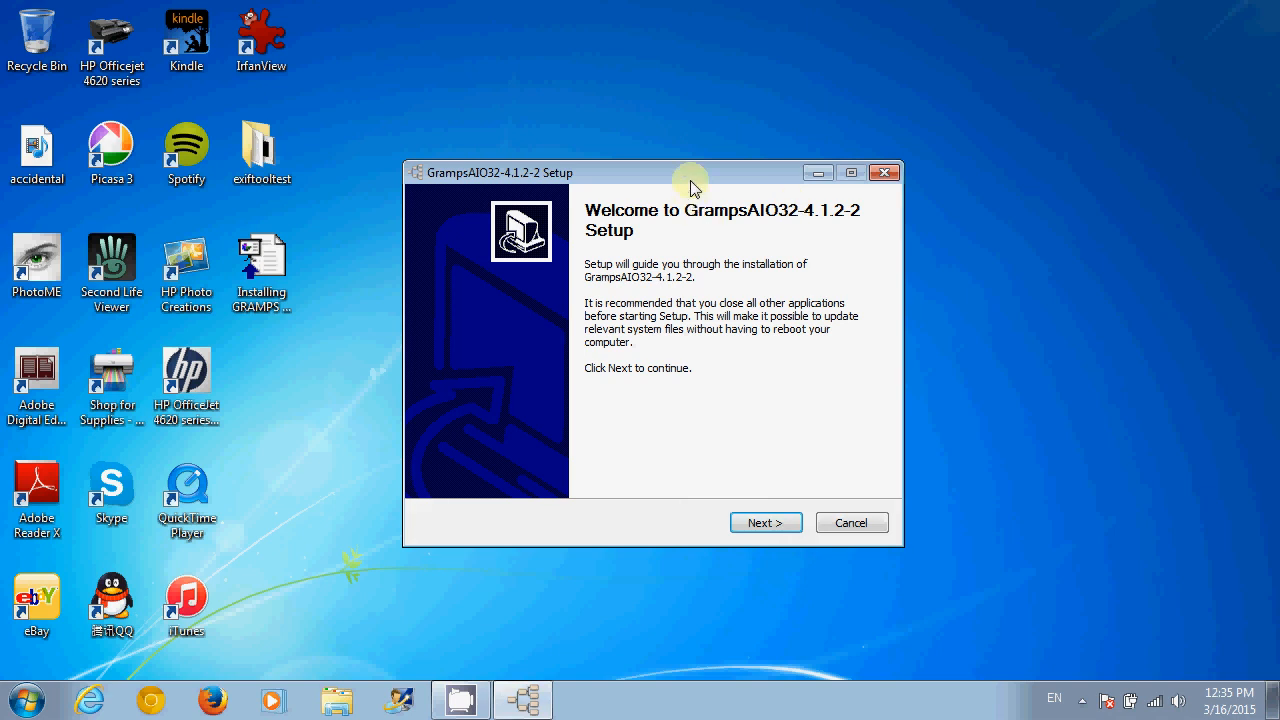
drag(690, 182, 691, 173)
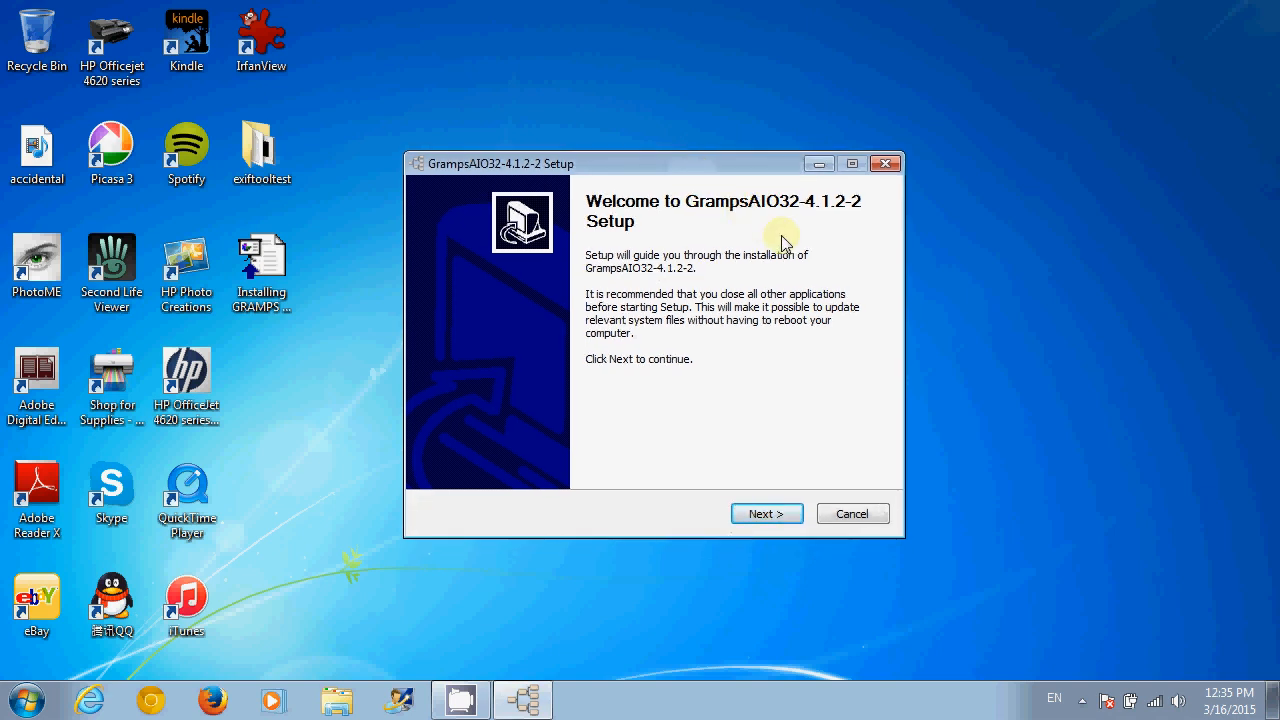
click(759, 520)
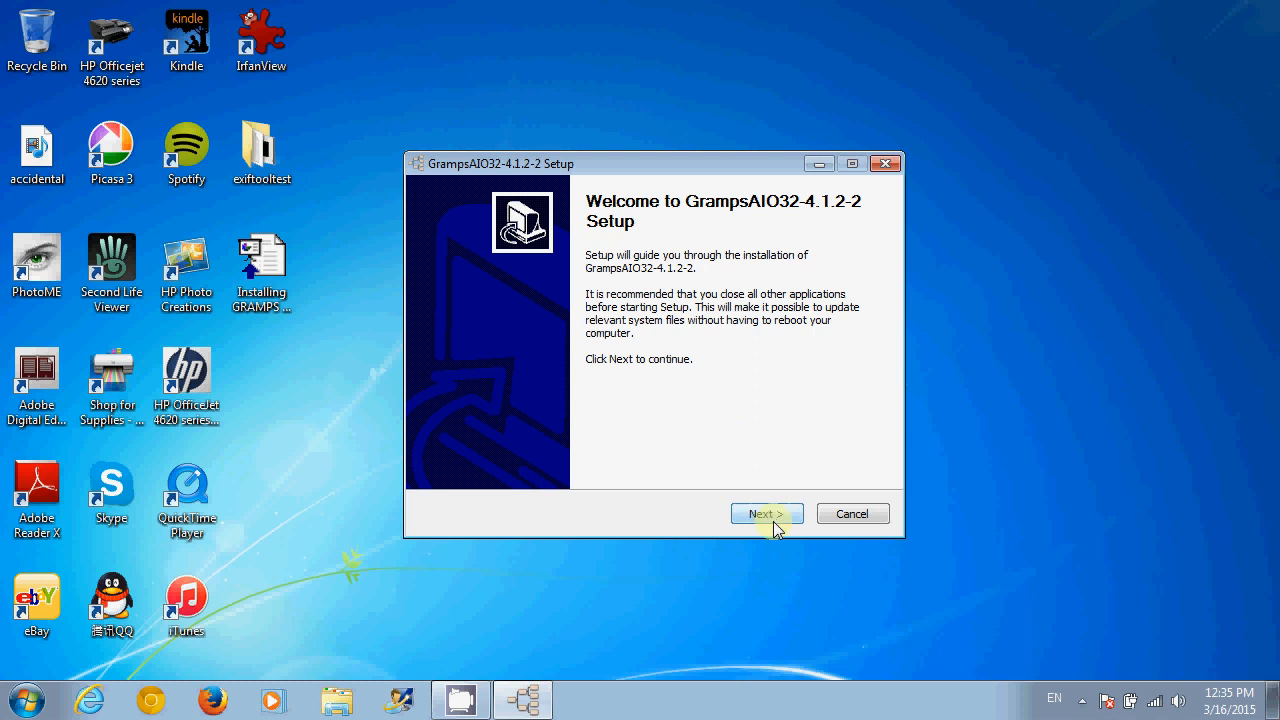
click(776, 518)
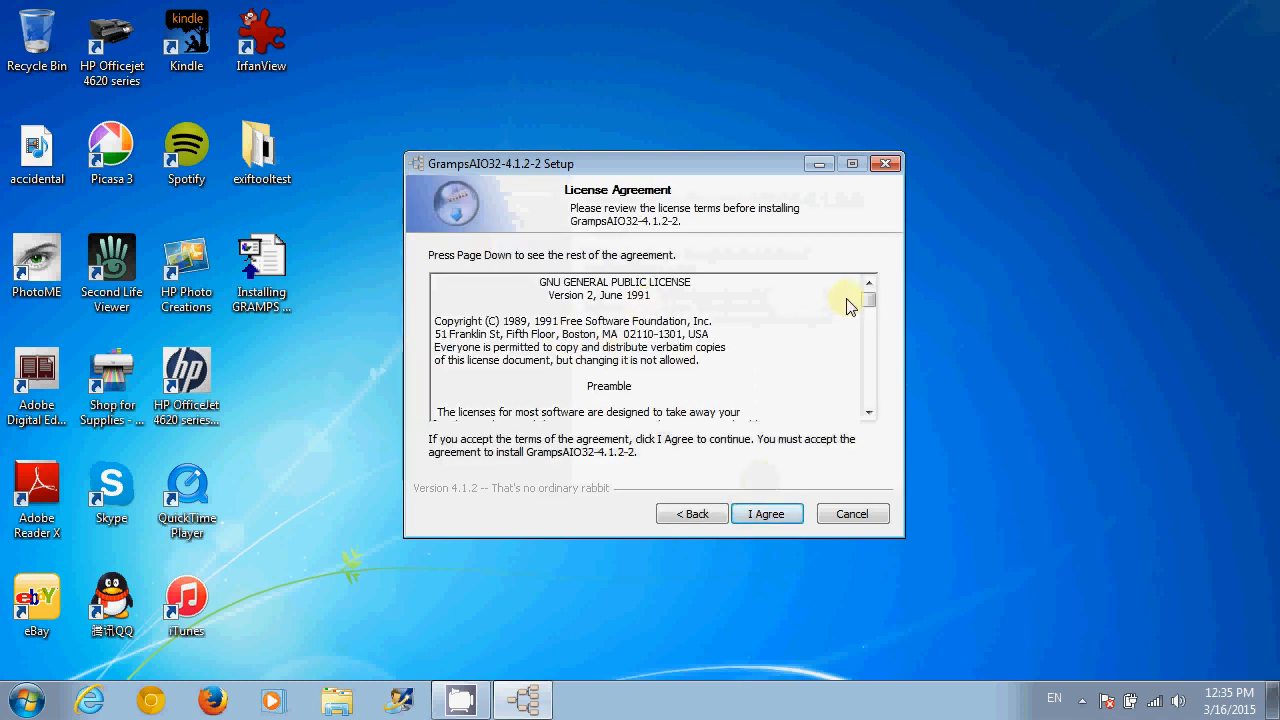
drag(866, 303, 864, 404)
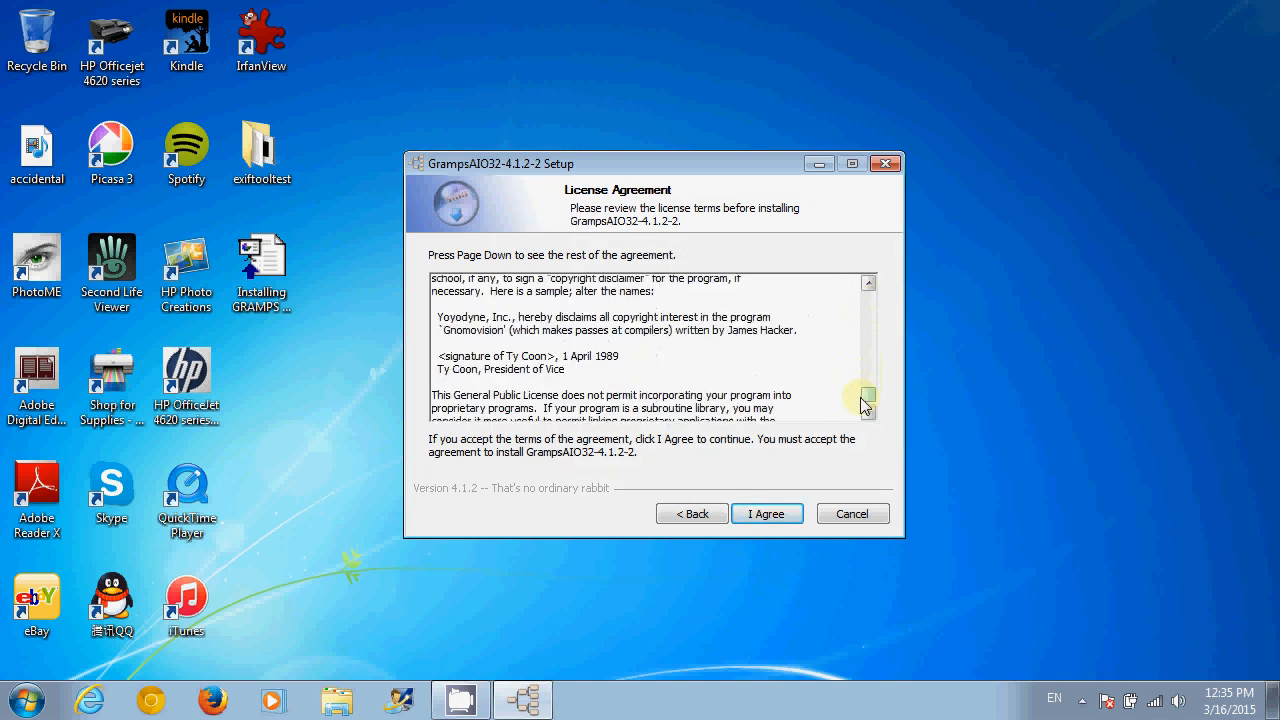
click(766, 514)
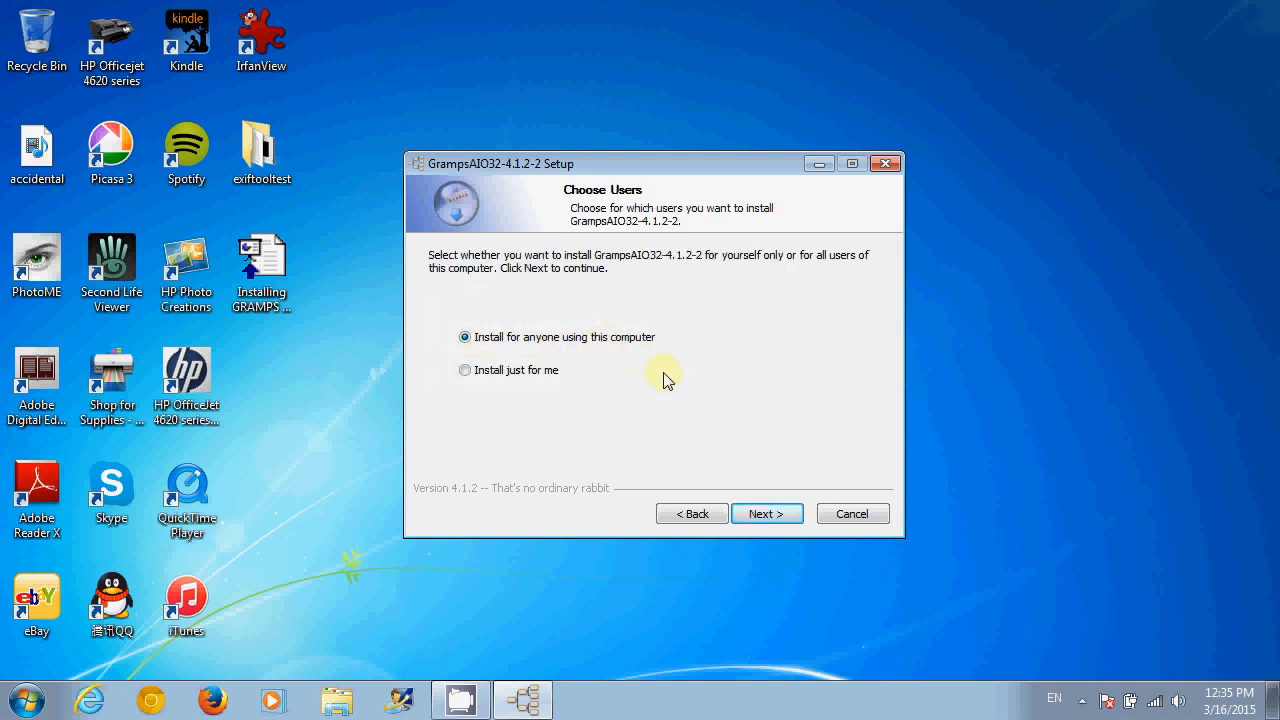
- Install for all users into C:\Program Files (x86)\GrampsAIO32-4.1.2
click(768, 514)
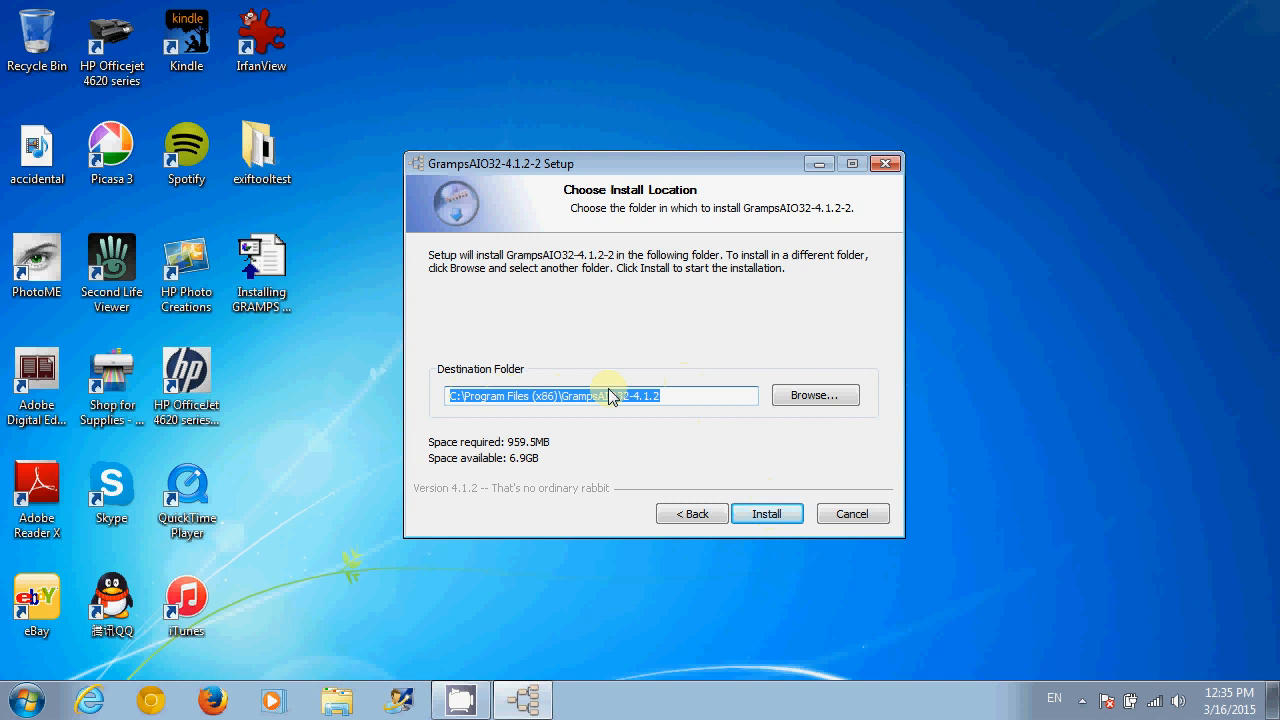
click(677, 399)
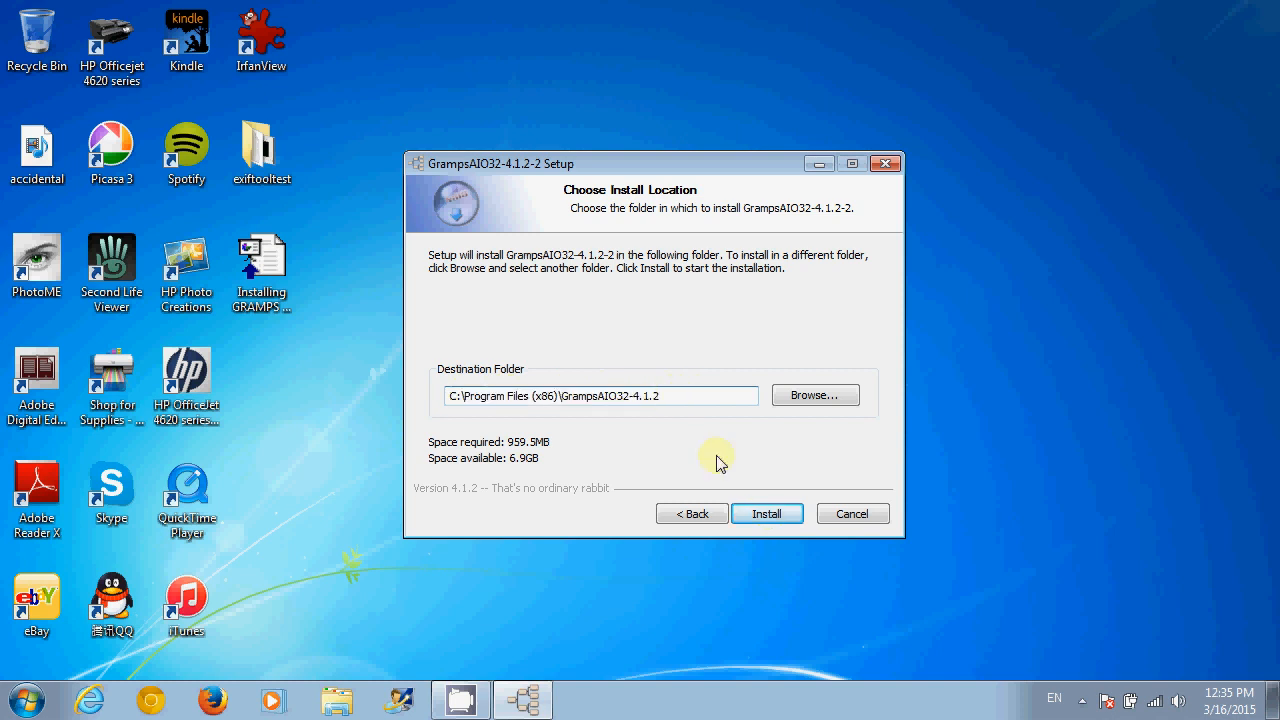
click(766, 518)
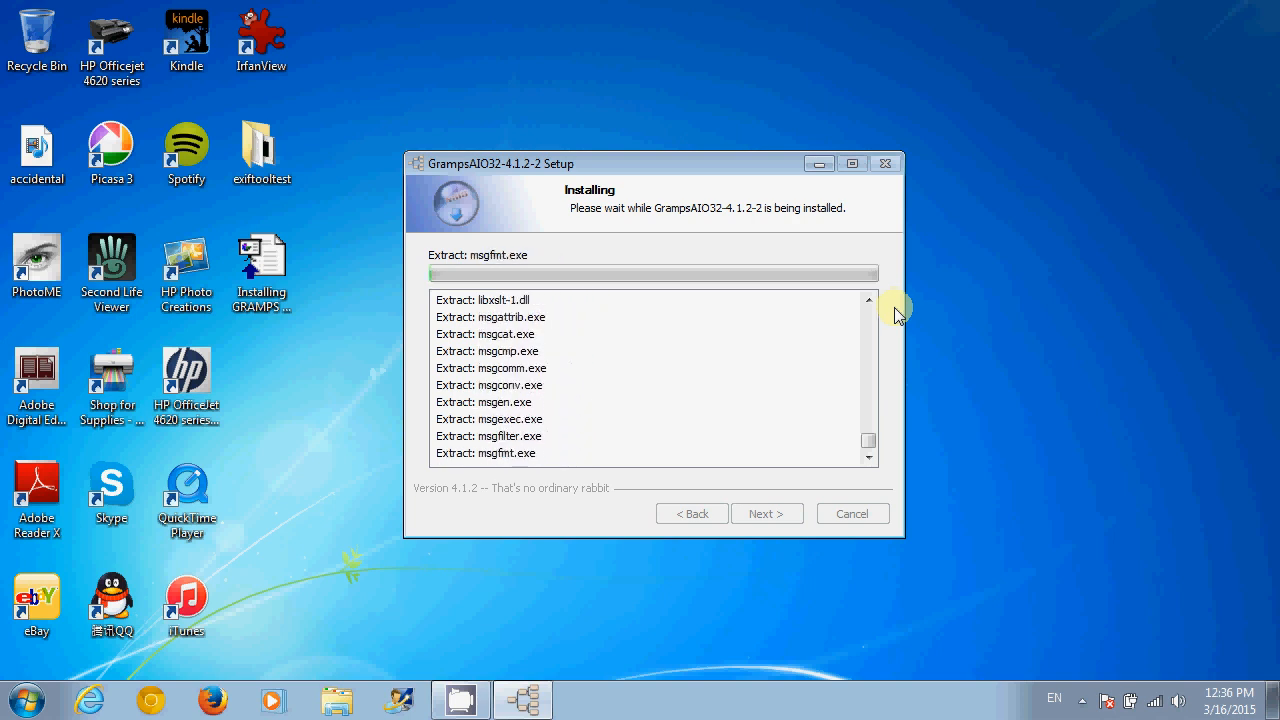
- While installation runs, open the hidden tray icons and the screen recorder's tray menu
click(1083, 703)
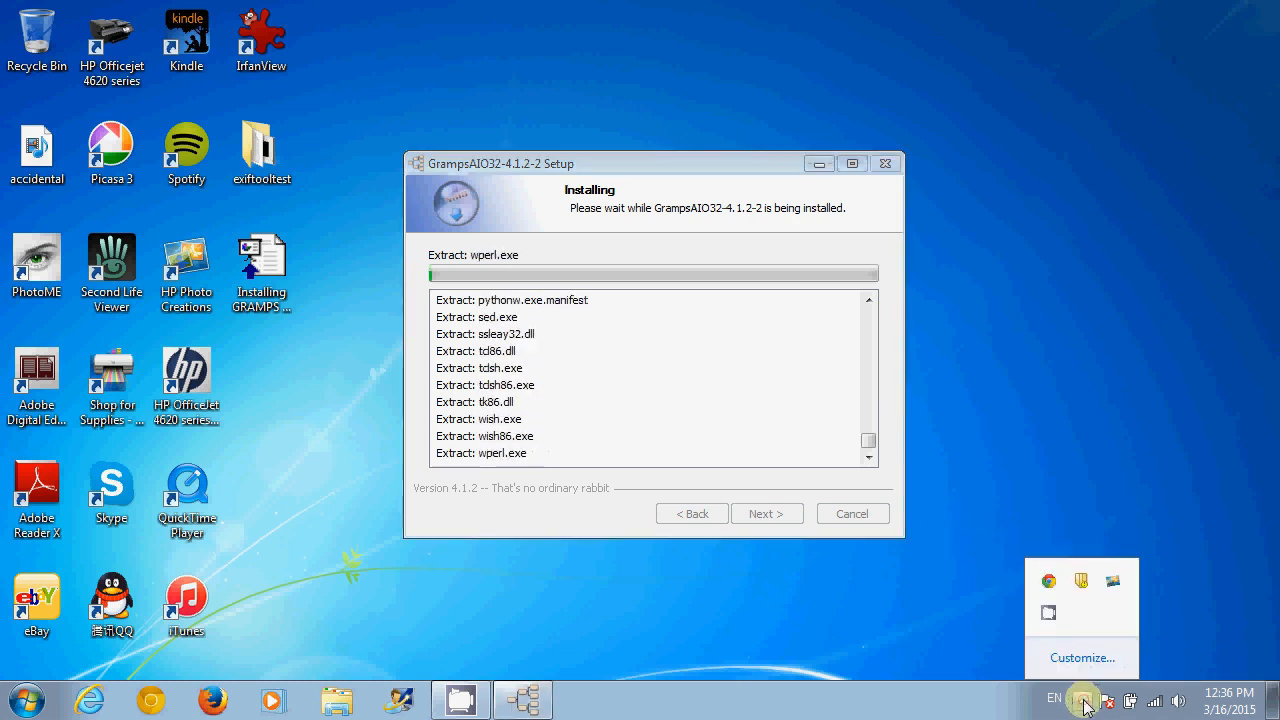
right_click(1050, 612)
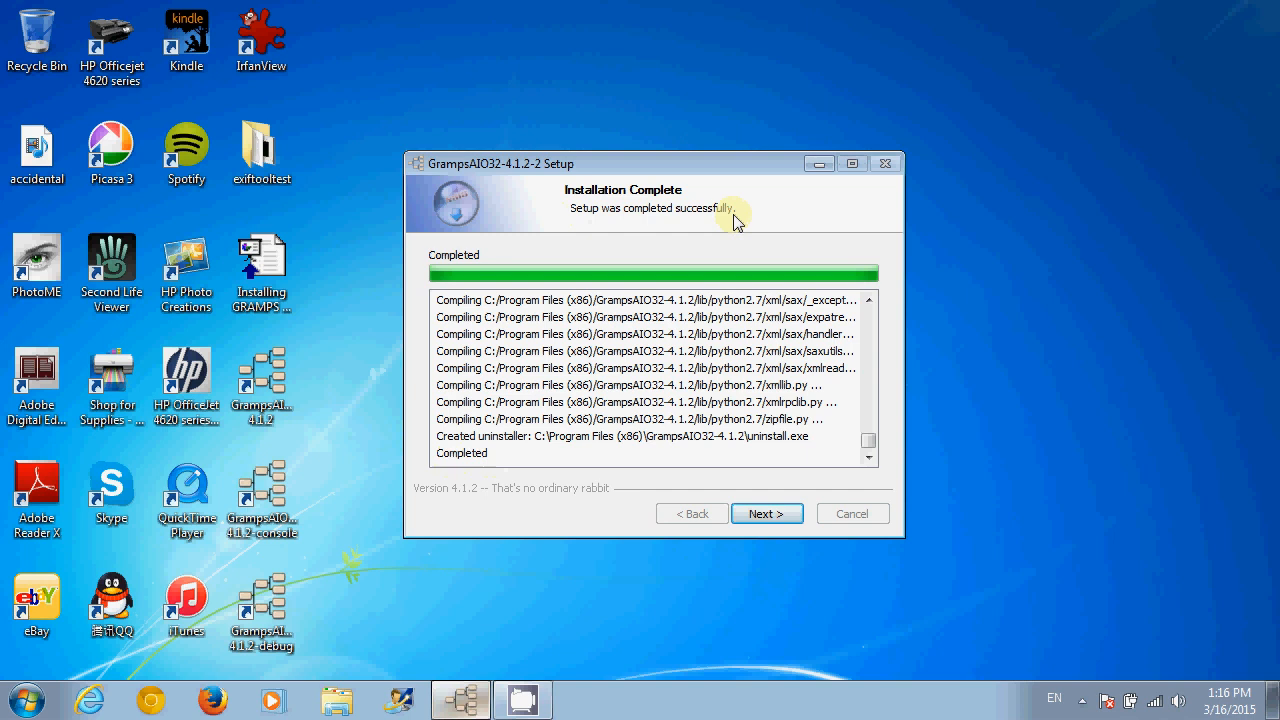
- Finish the GrampsAIO32-4.1.2-2 setup with 'Run GrampsAIO32-4.1.2-2' unchecked
click(767, 517)
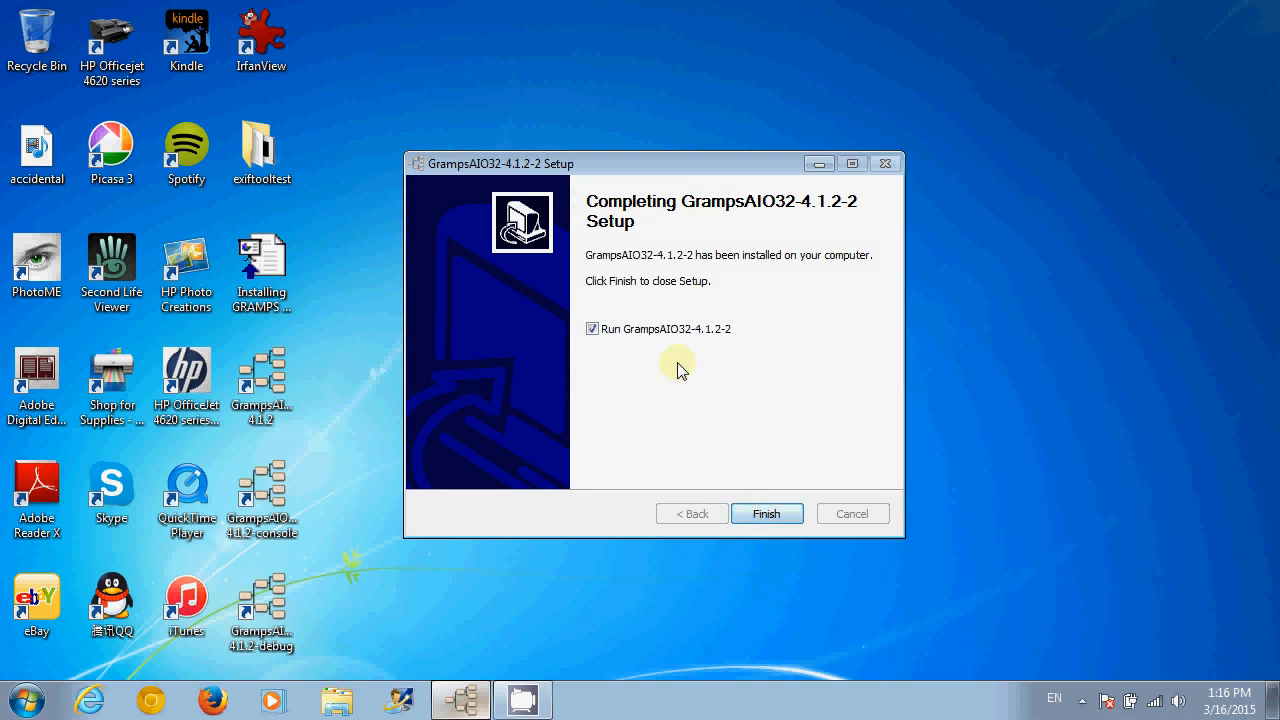
click(592, 330)
click(767, 513)
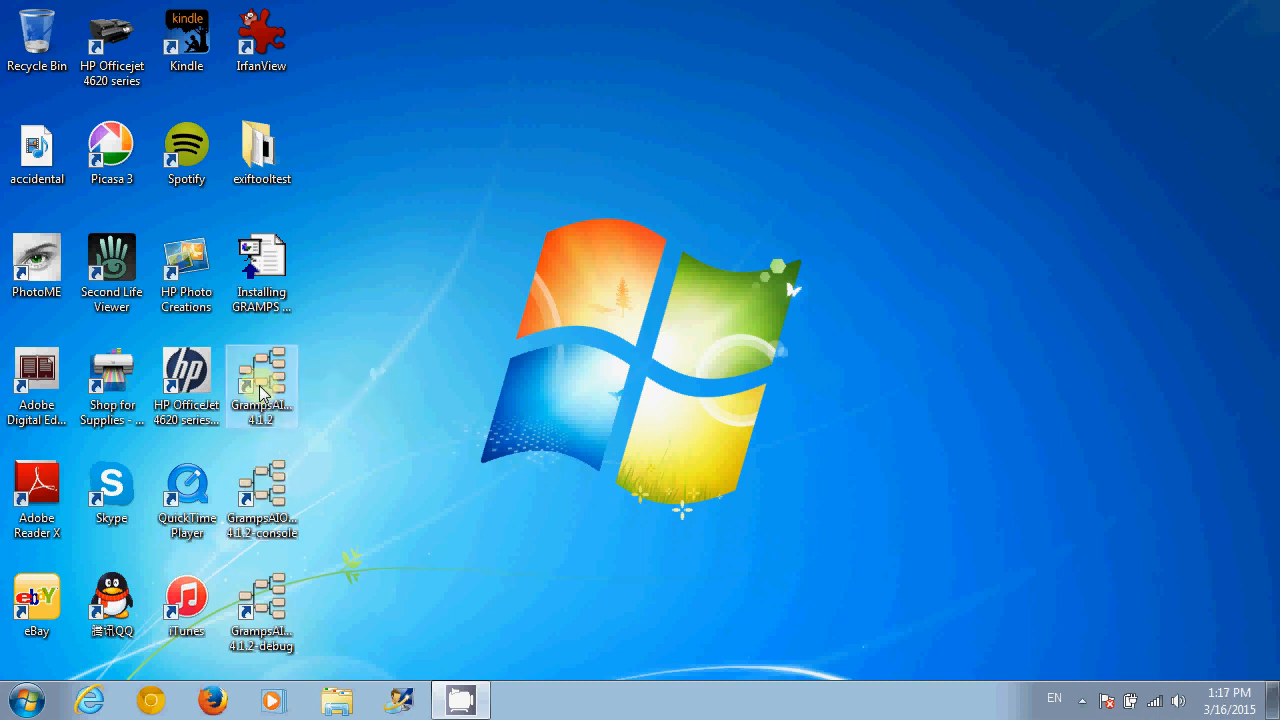
click(27, 699)
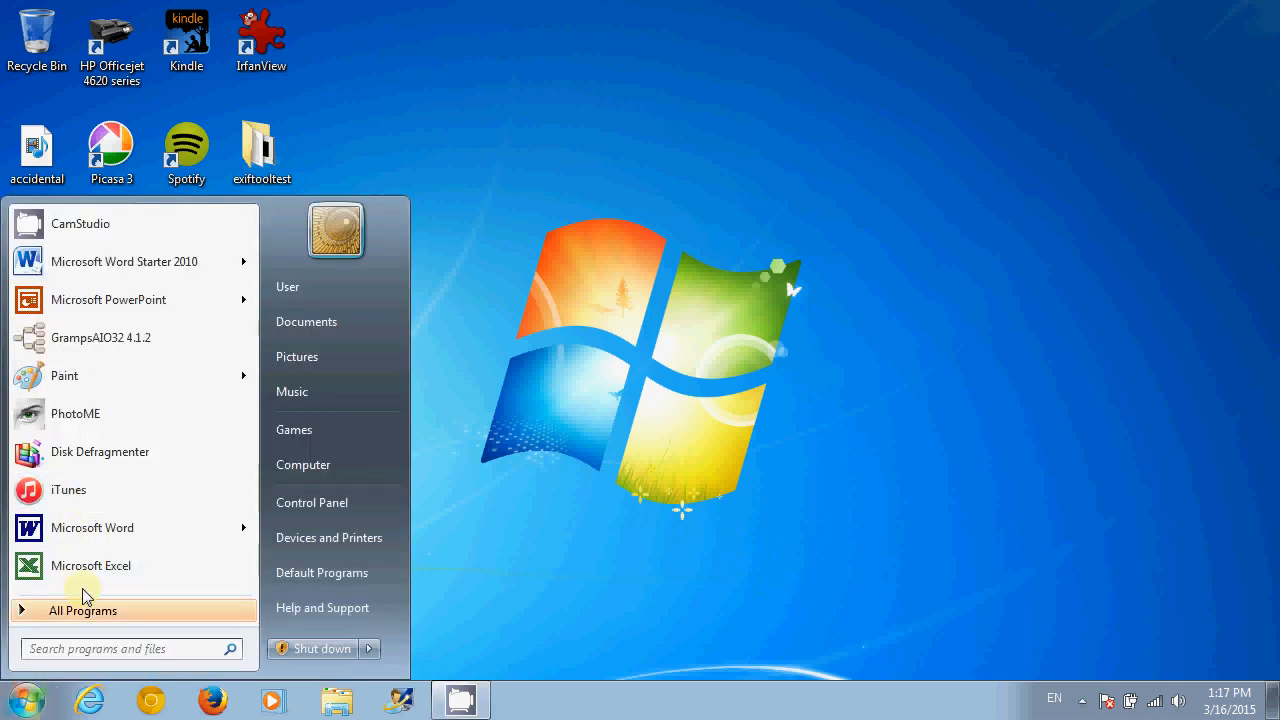
click(72, 612)
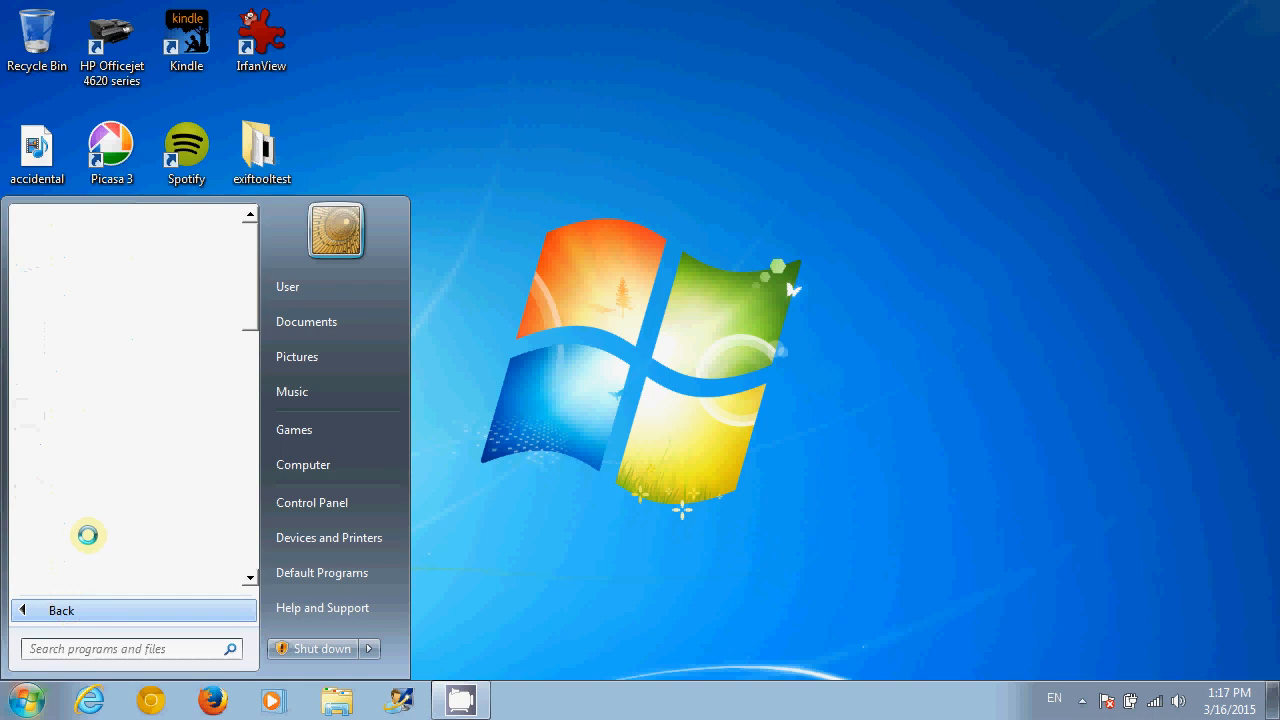
drag(248, 312, 239, 427)
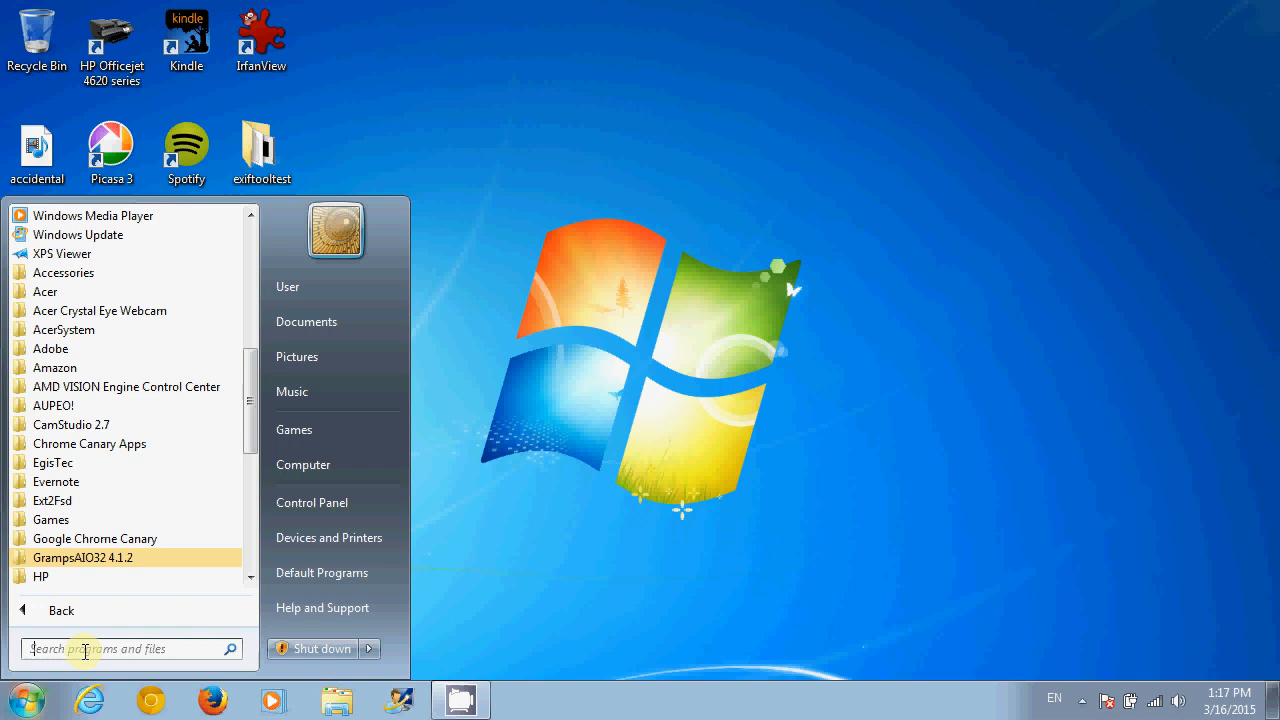
text(gramps)
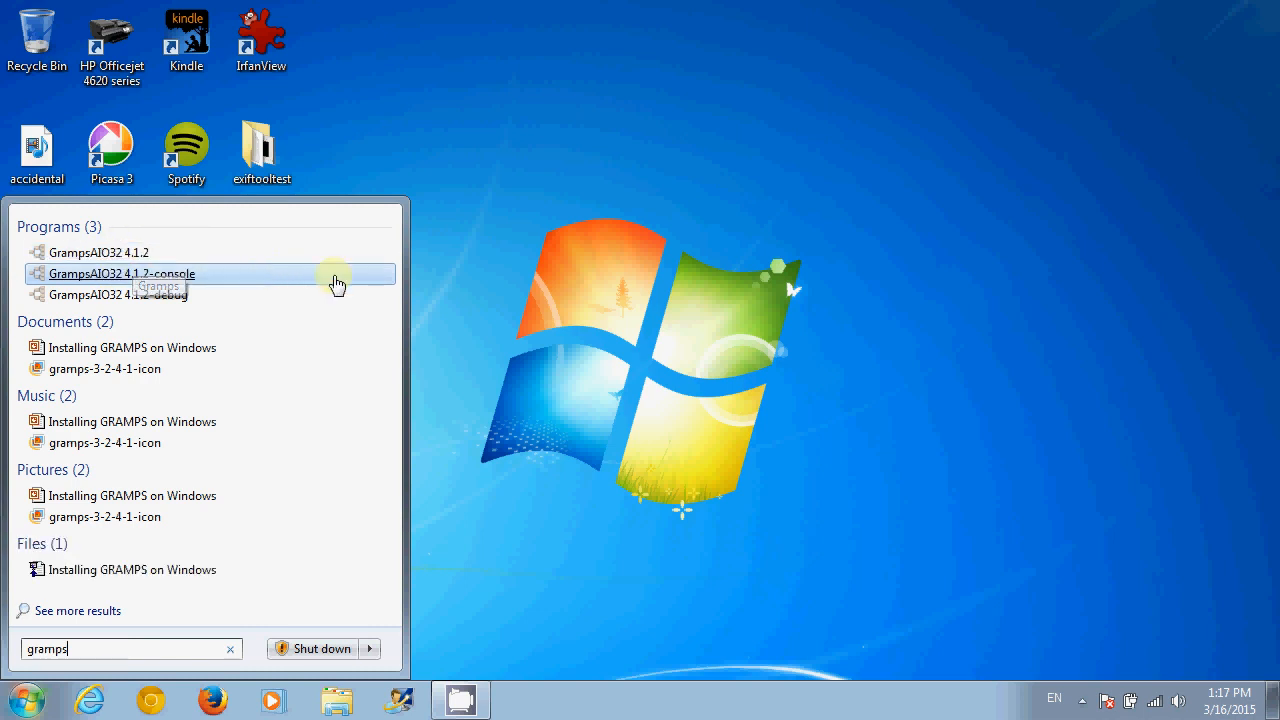
click(506, 362)
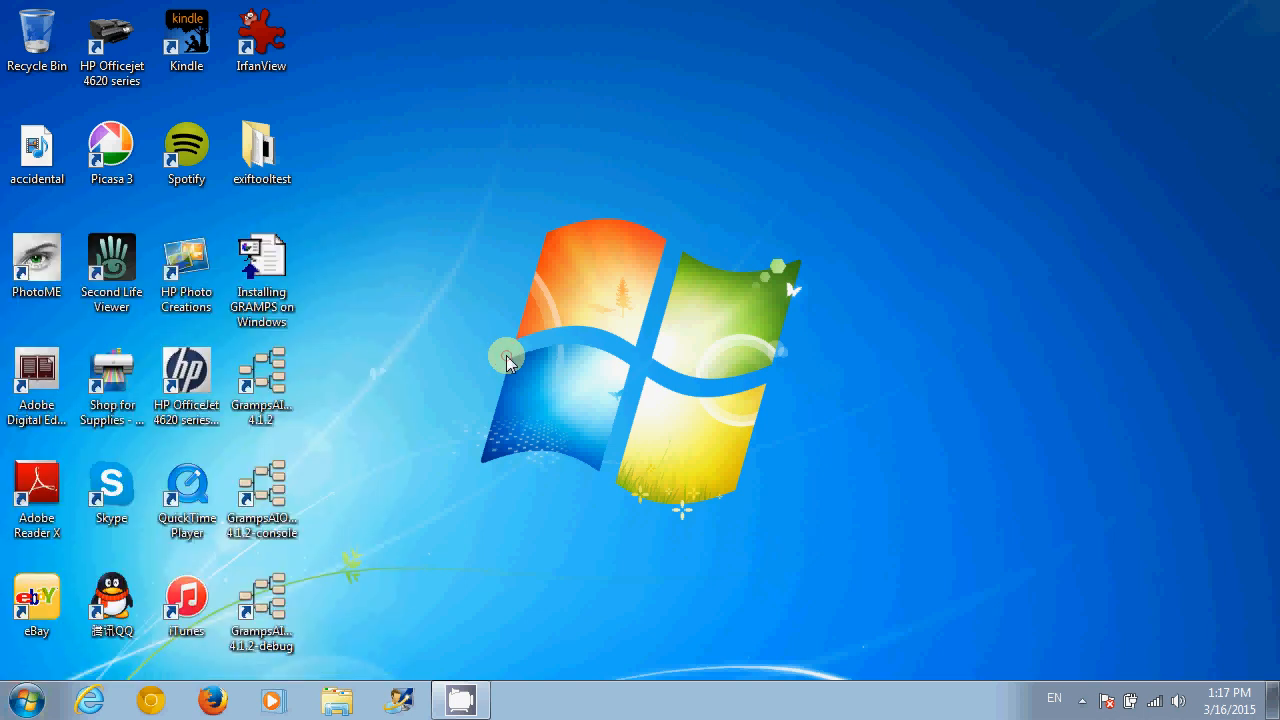
- Launch Gramps from the GrampsAIO32 shortcut, then delete the console and debug shortcuts to the Recycle Bin
right_click(260, 383)
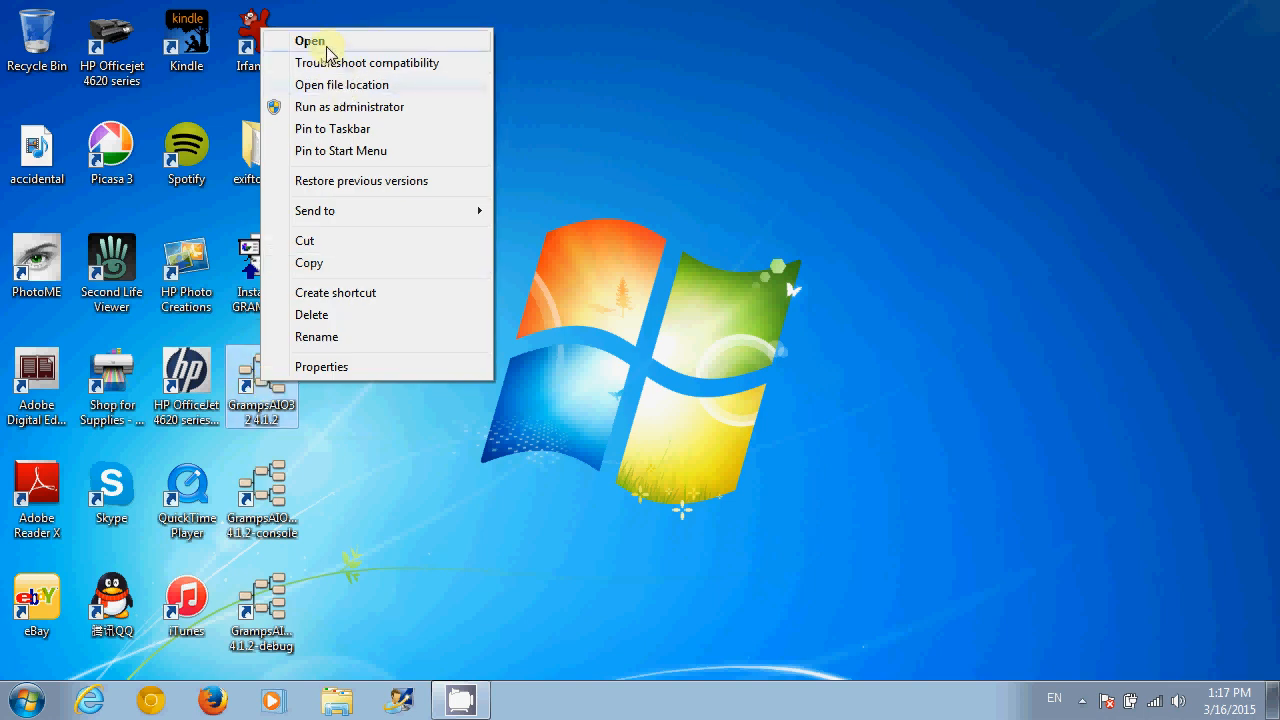
click(329, 44)
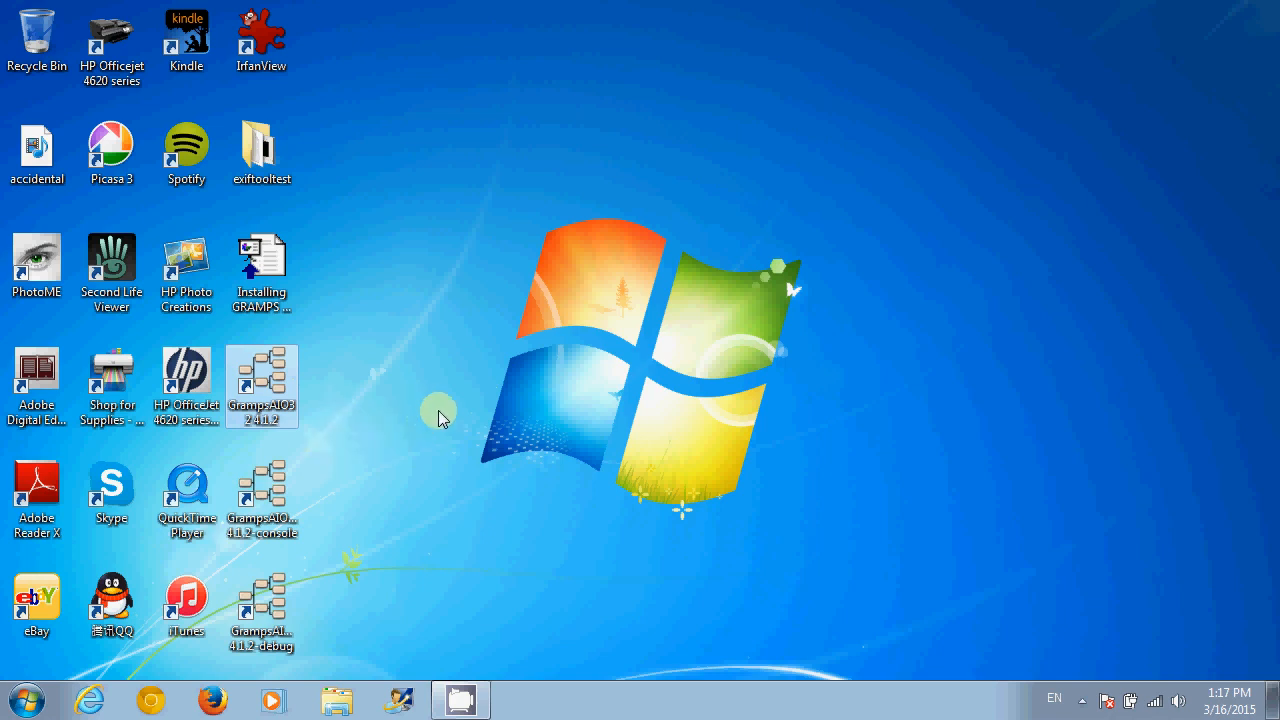
click(333, 482)
drag(333, 482, 233, 648)
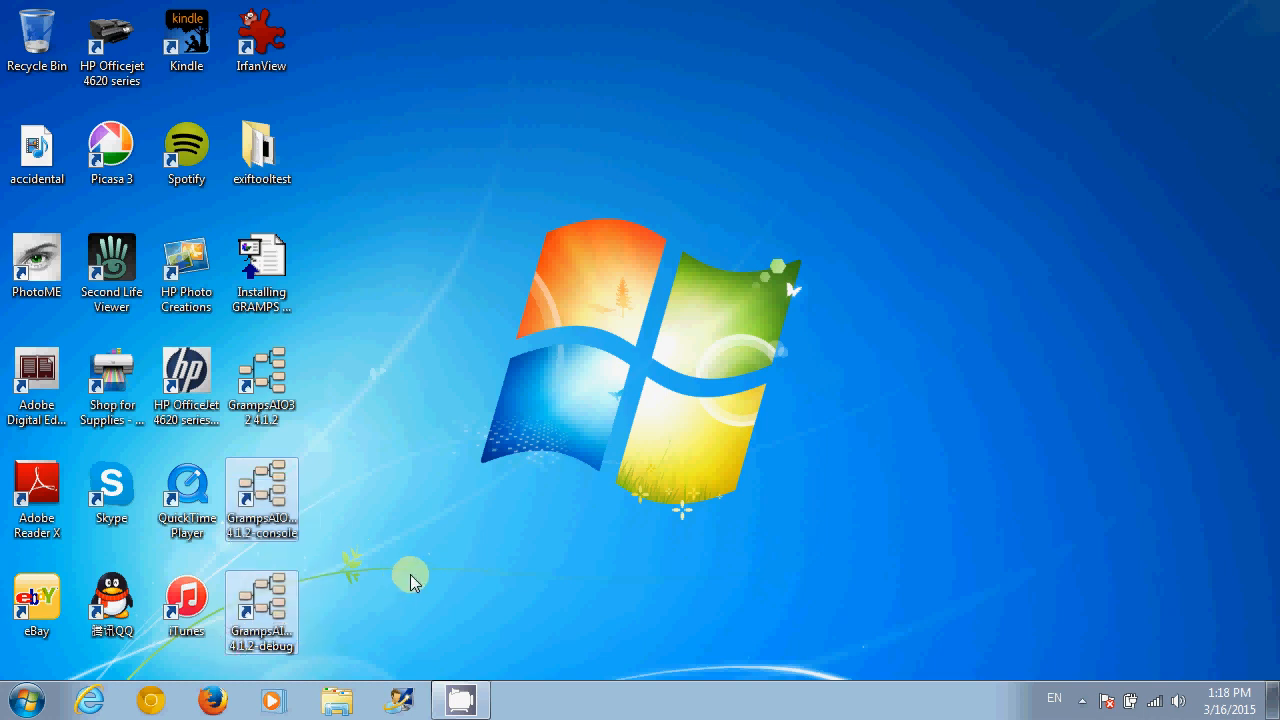
key(Delete)
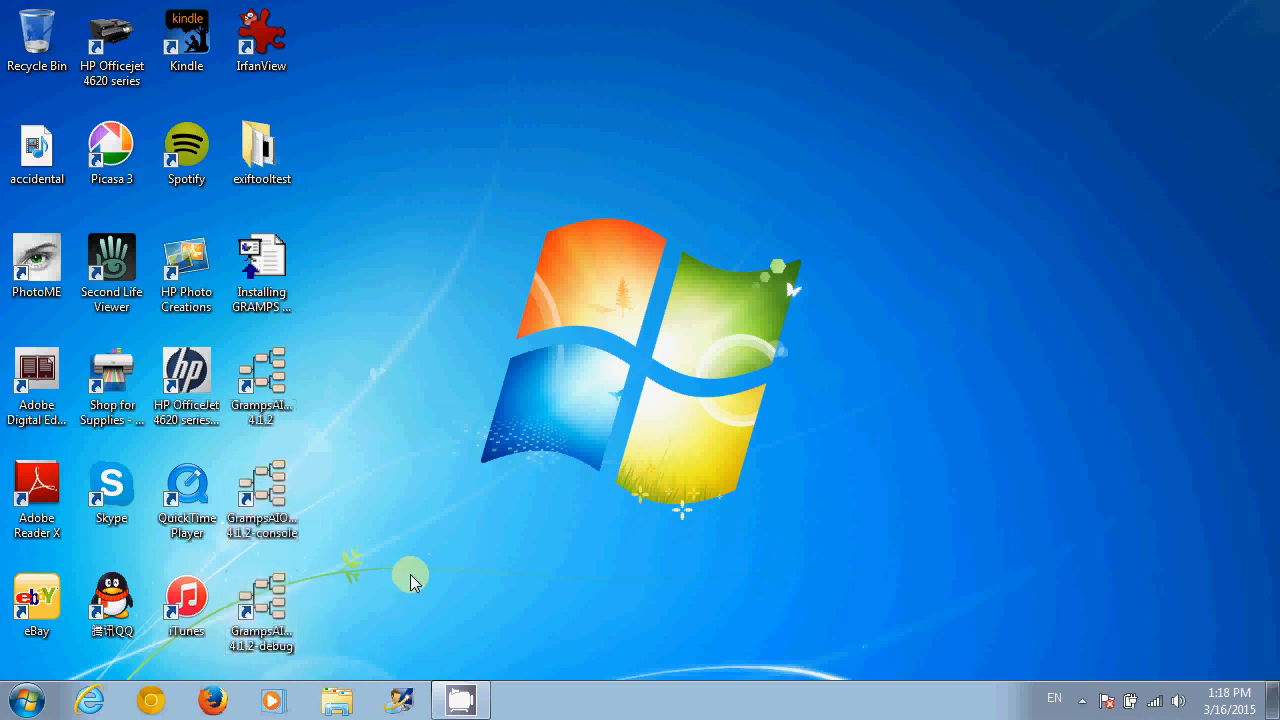
click(714, 368)
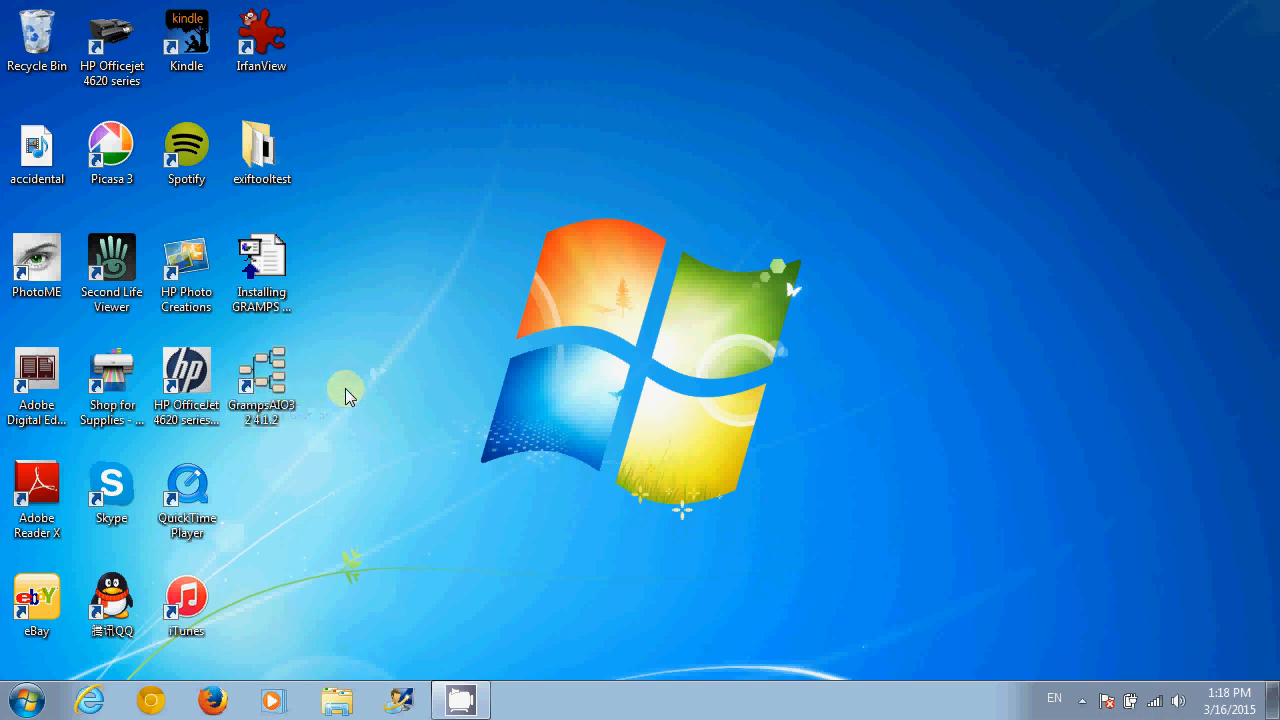
- Search the Start menu for 'gramps', listing GrampsAIO32 4.1.2 and its console and debug versions
click(31, 708)
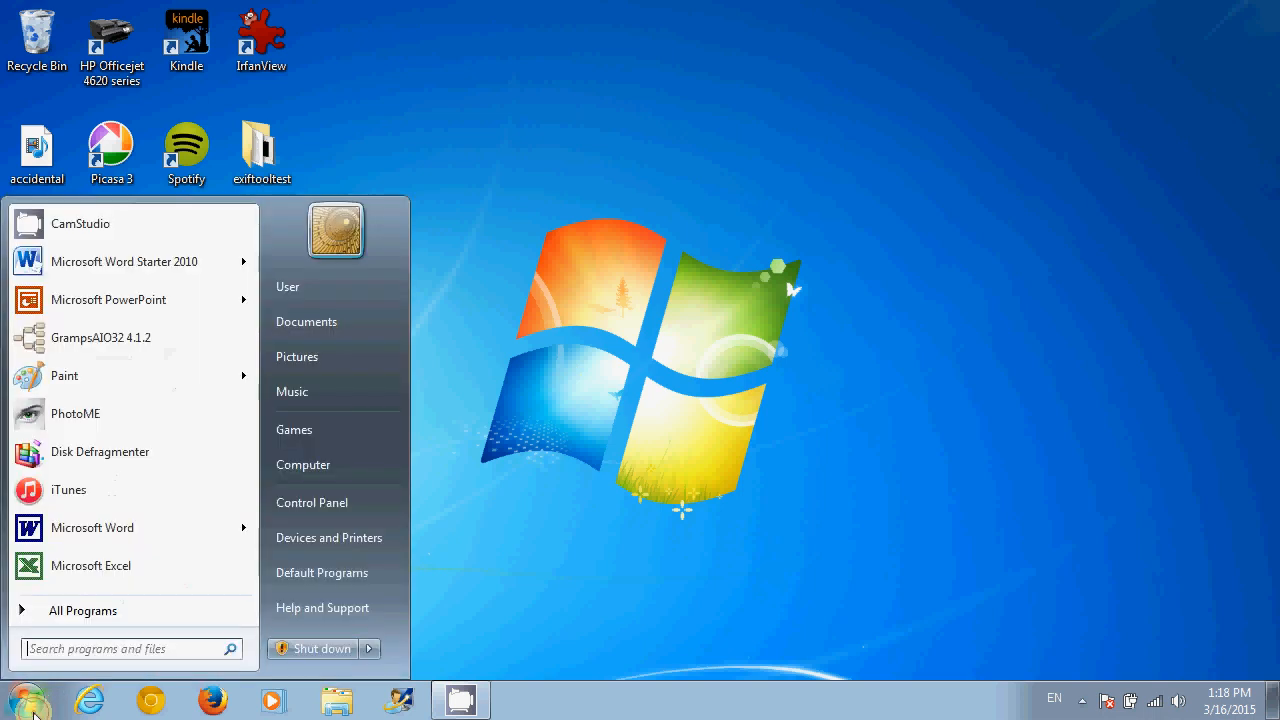
text(amps)
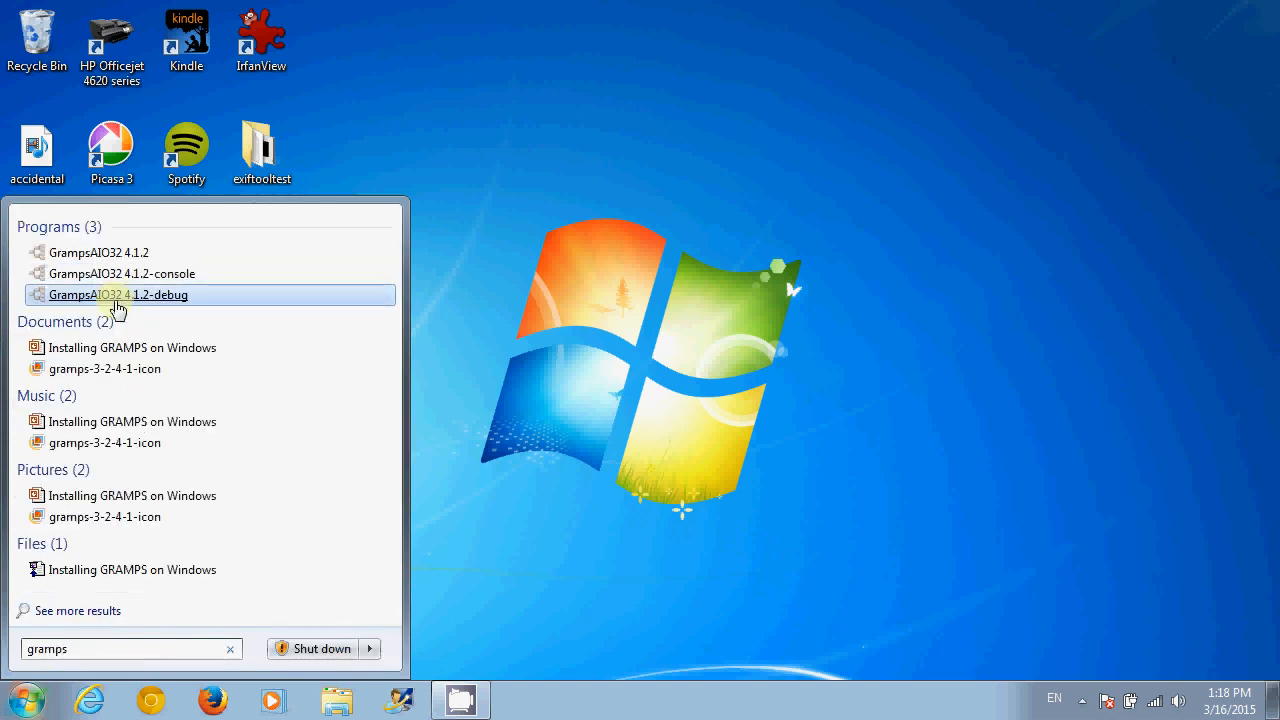
click(443, 605)
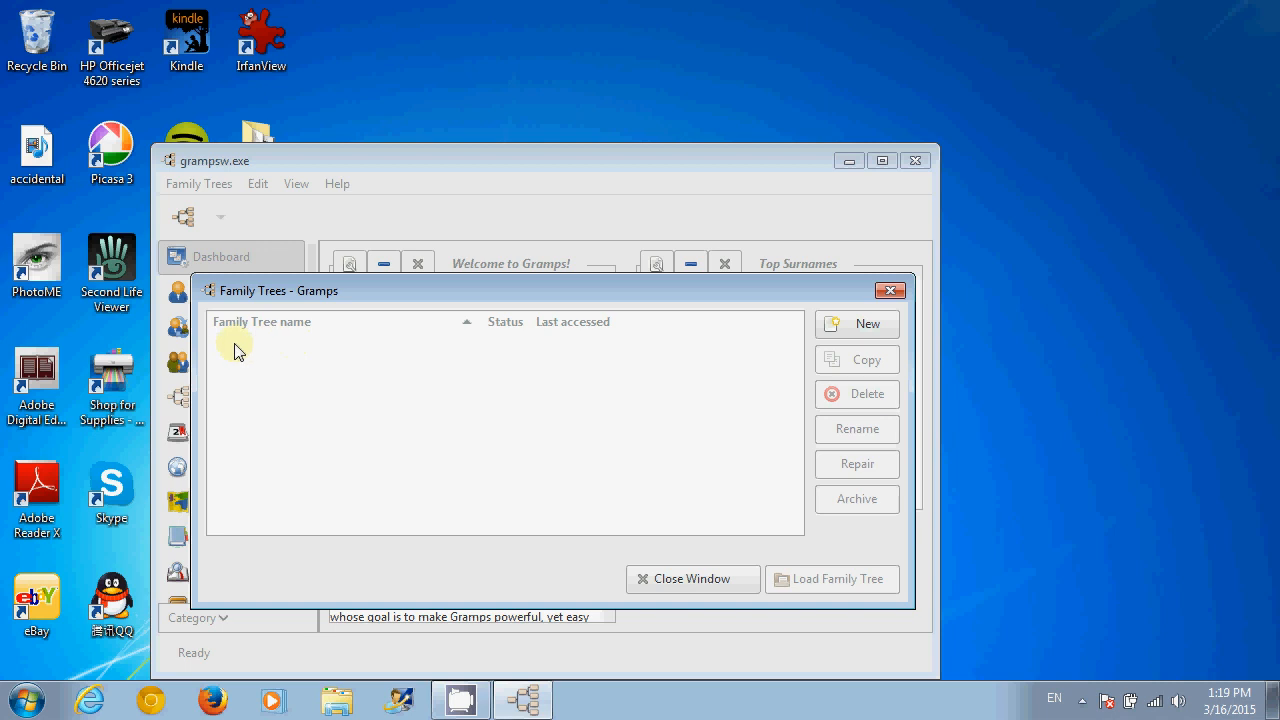
- Add a family tree named 'The Graham Family Tree', replacing 'Family Tree 1', and load it
click(853, 328)
click(879, 326)
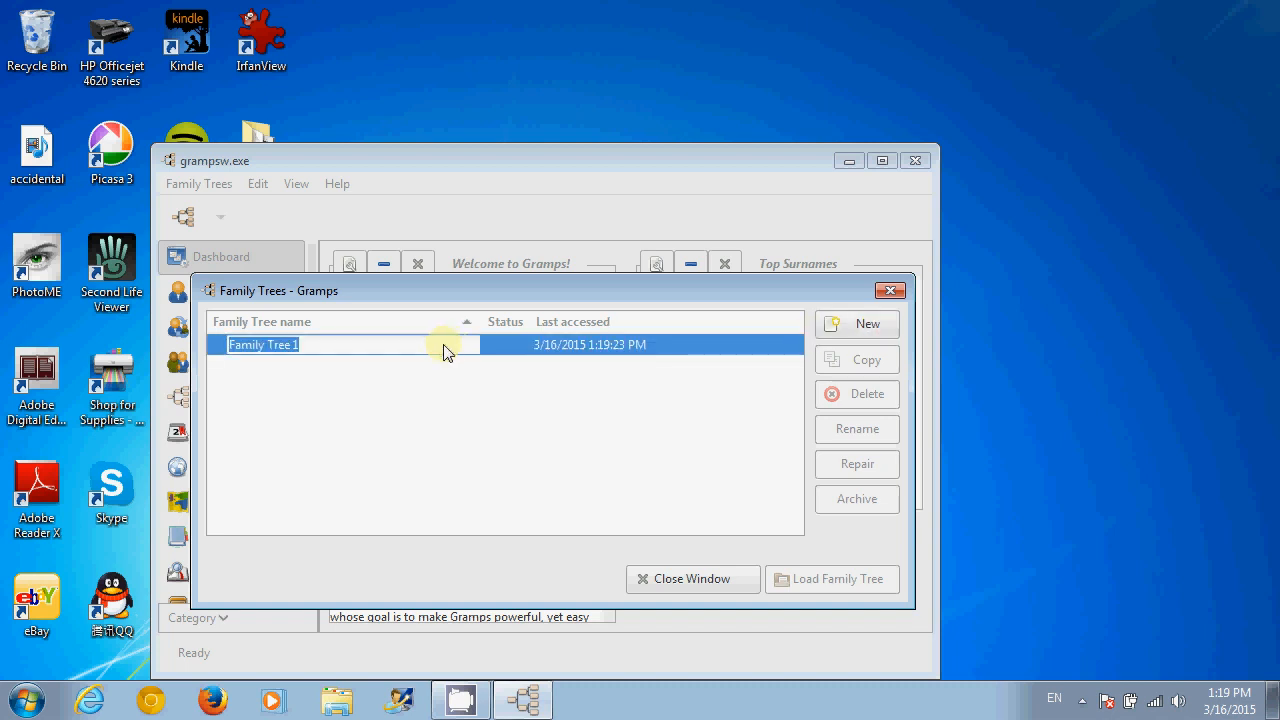
click(366, 348)
drag(362, 348, 177, 345)
text(The )
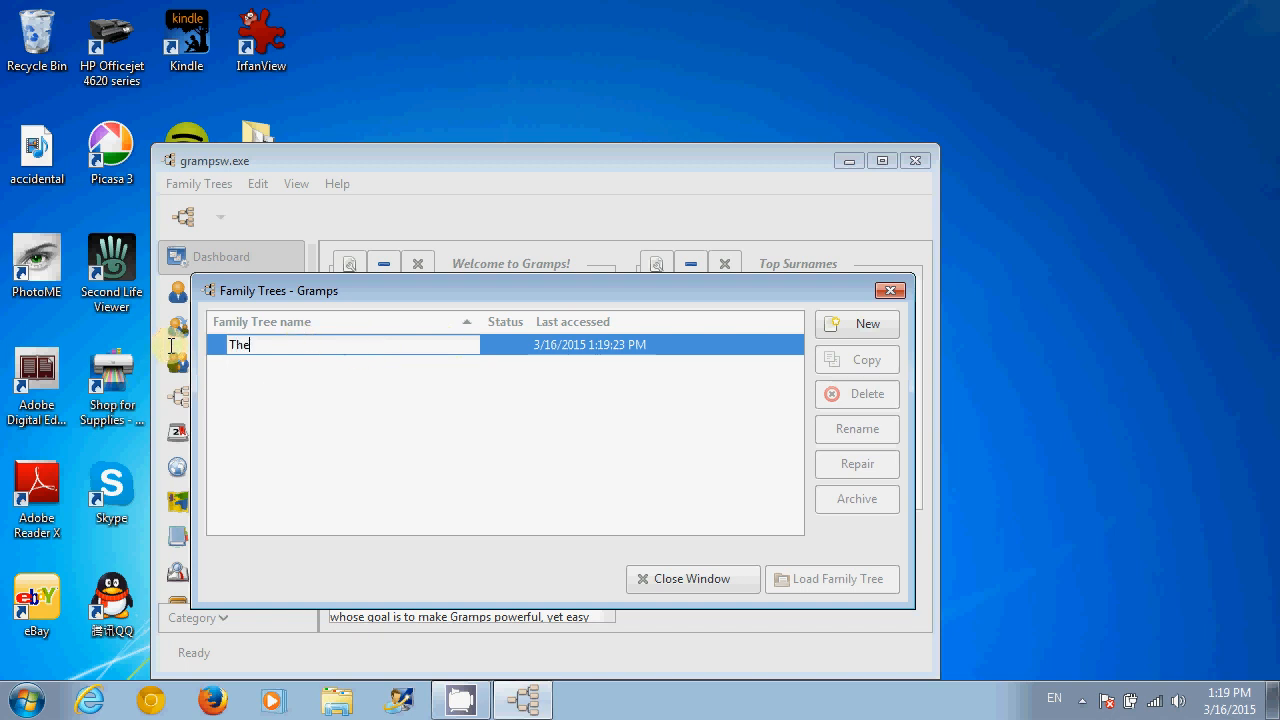
text(Graham Family Tree)
key(Return)
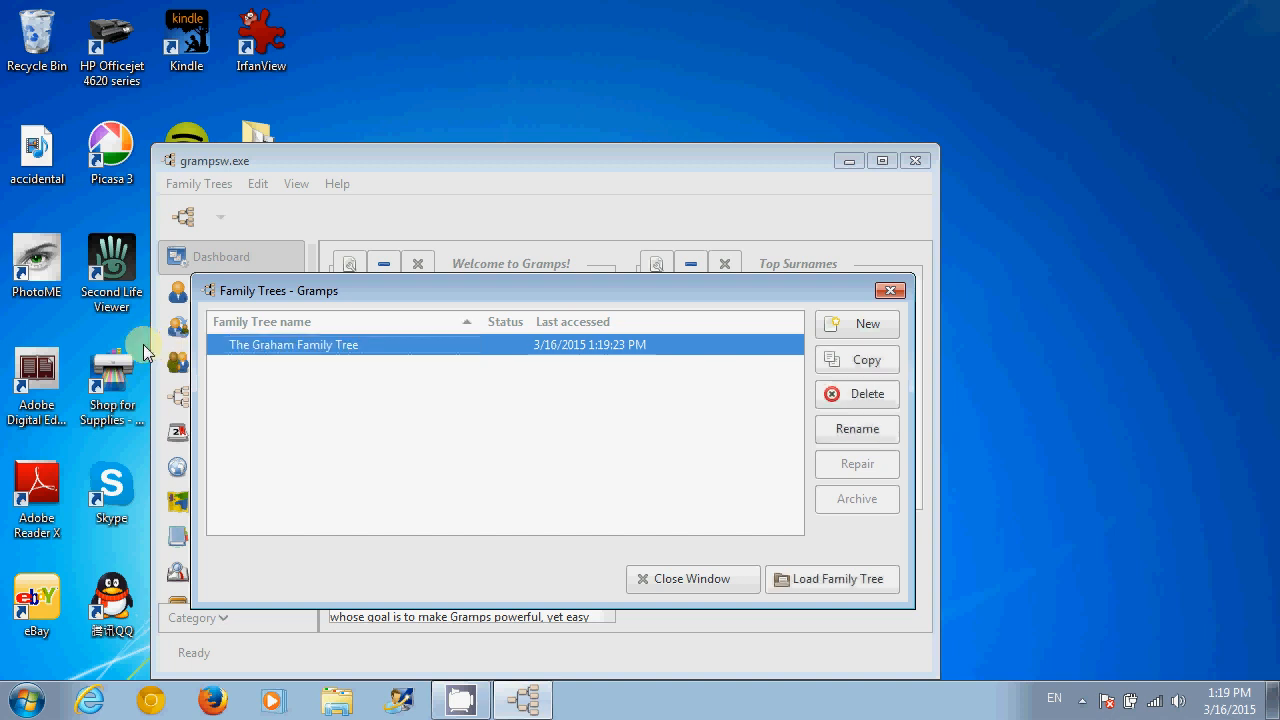
click(842, 584)
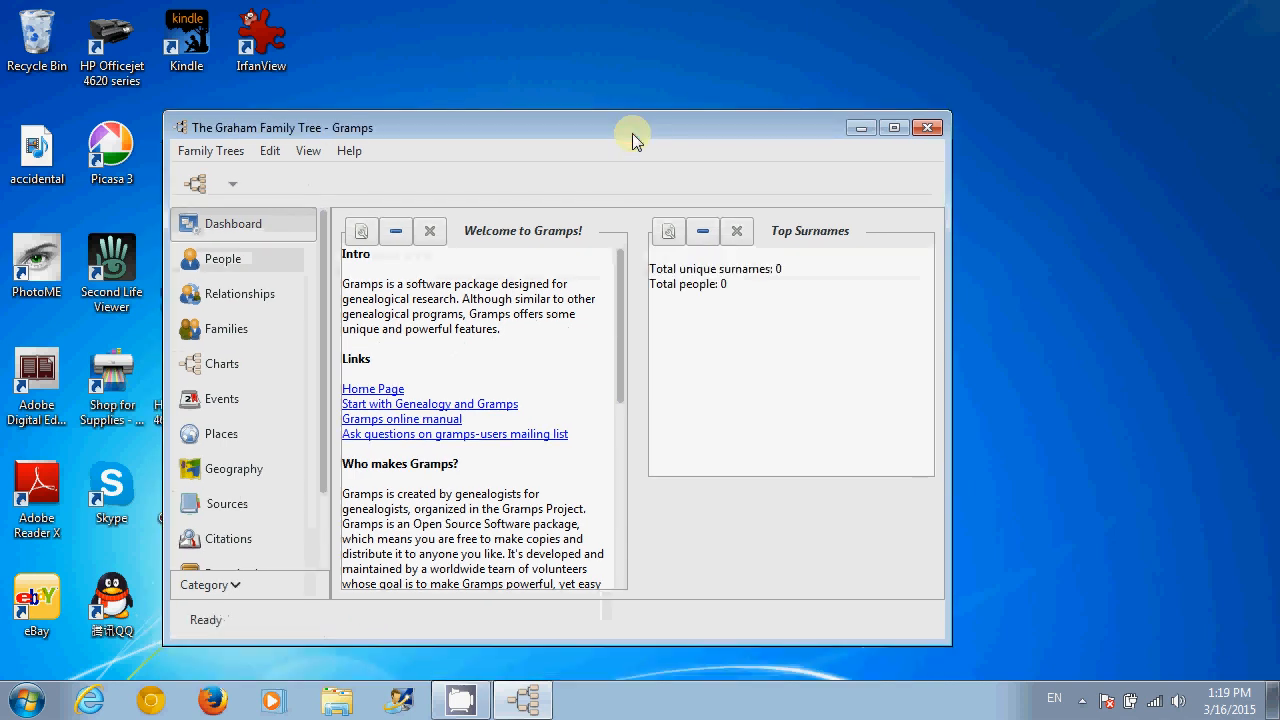
- Maximize the Gramps window and show the empty People list at 0/0
drag(685, 134, 716, 106)
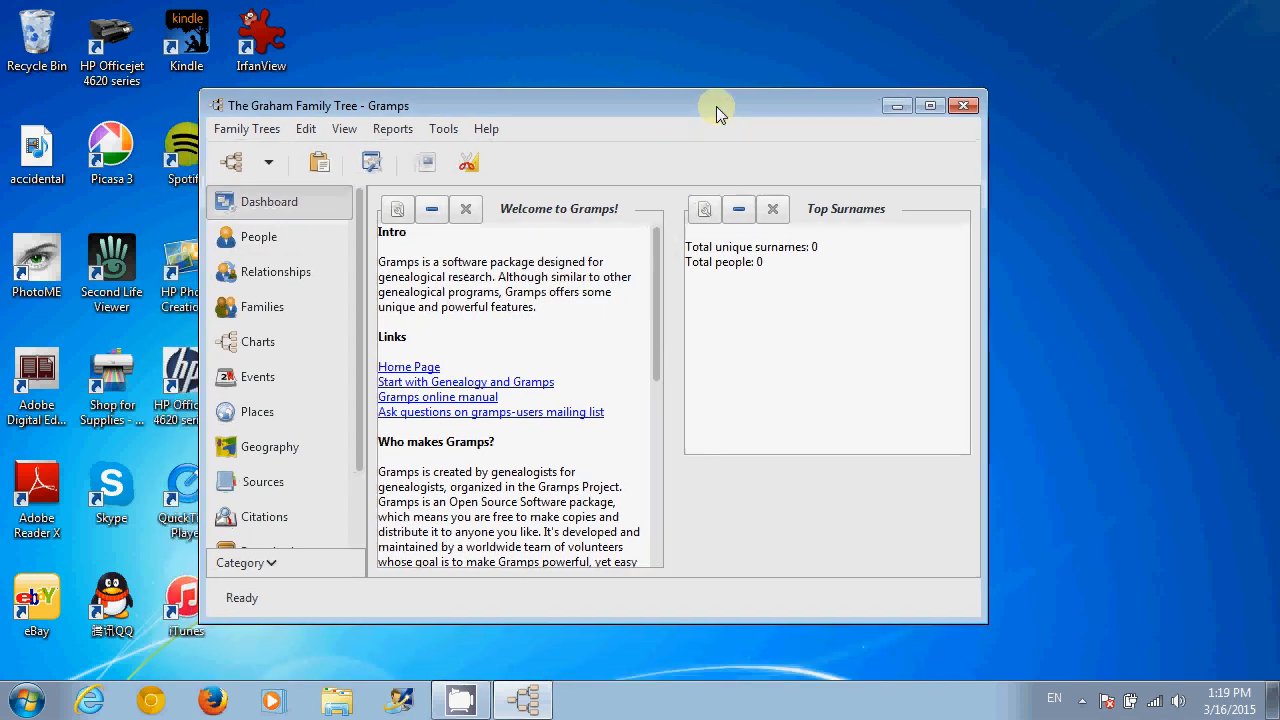
click(930, 106)
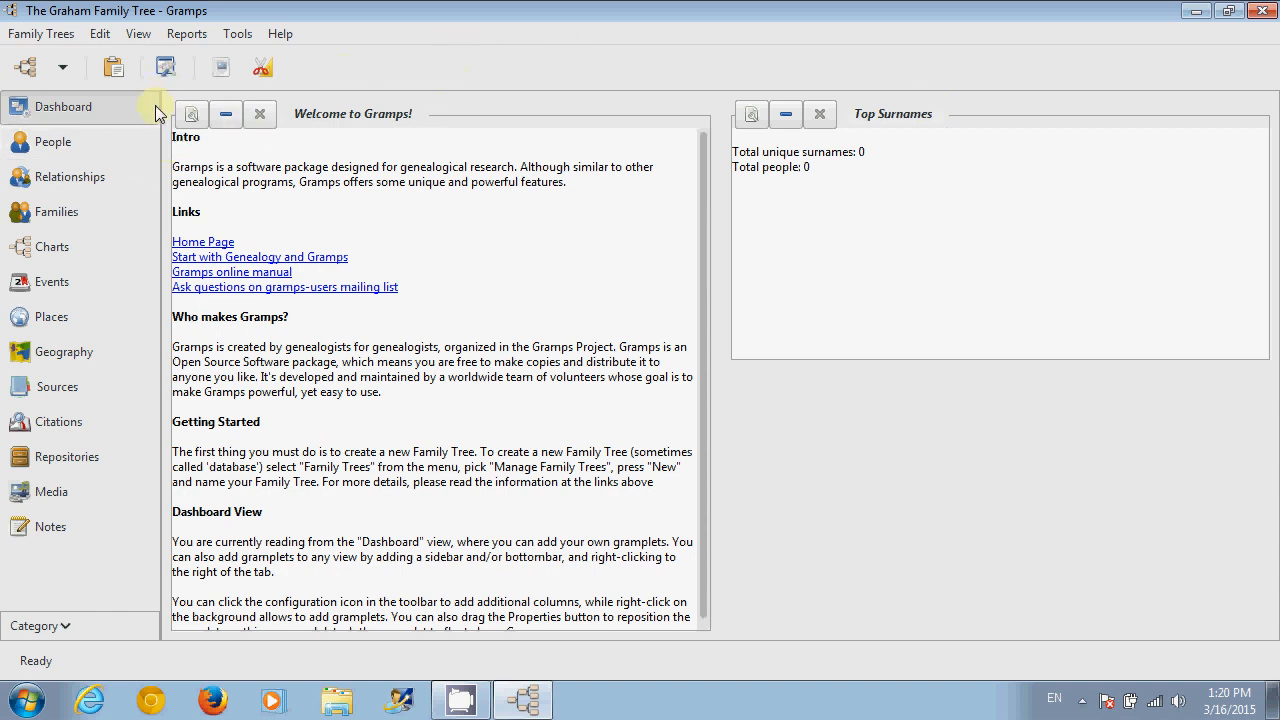
click(52, 247)
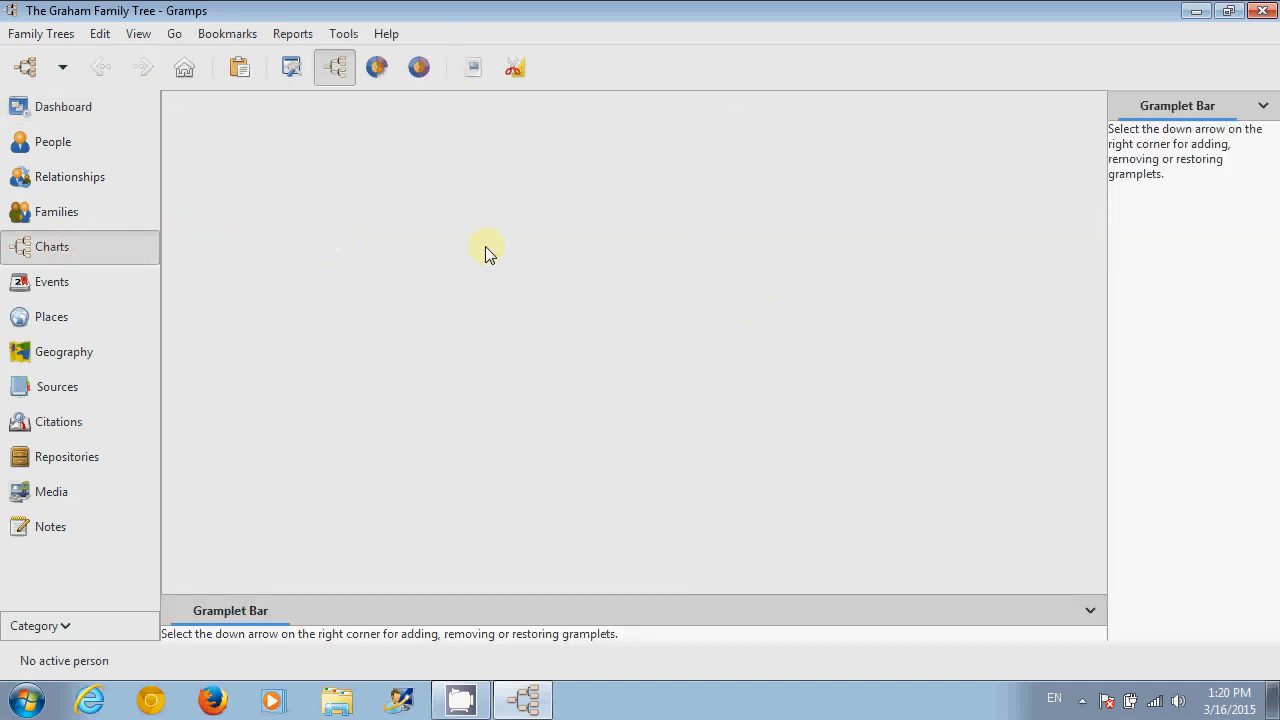
click(43, 154)
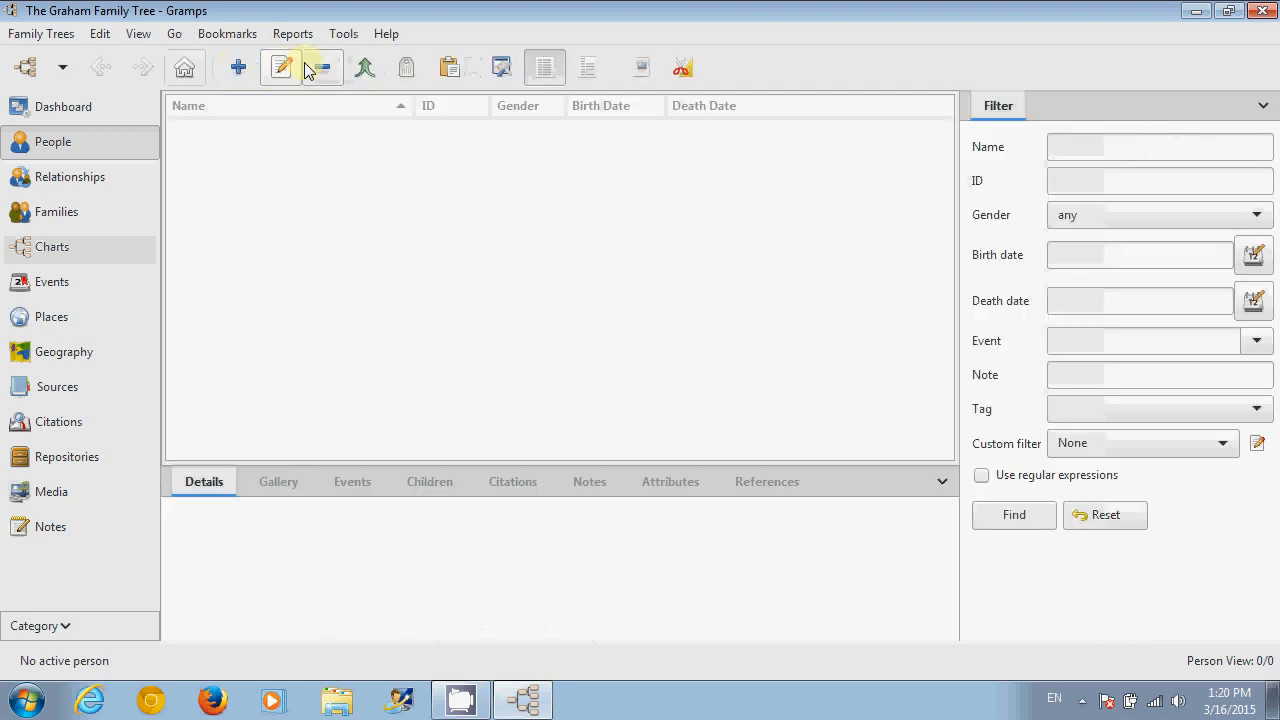
click(241, 70)
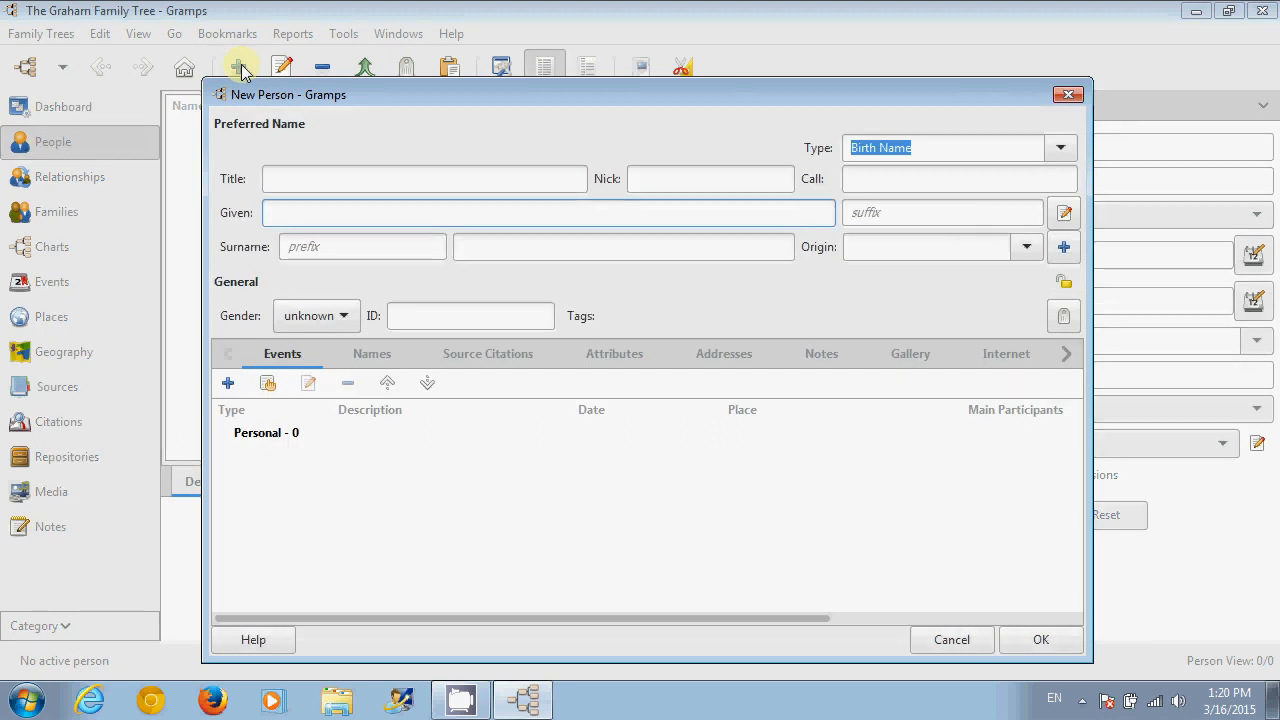
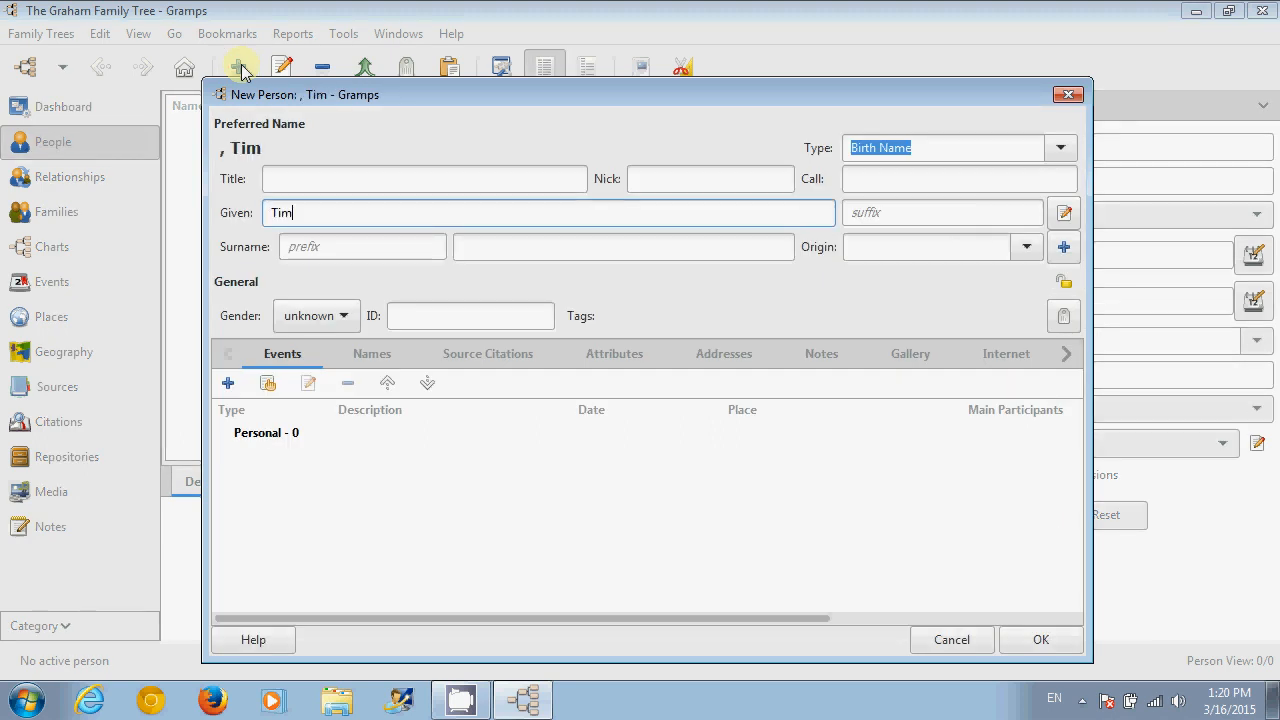
click(524, 242)
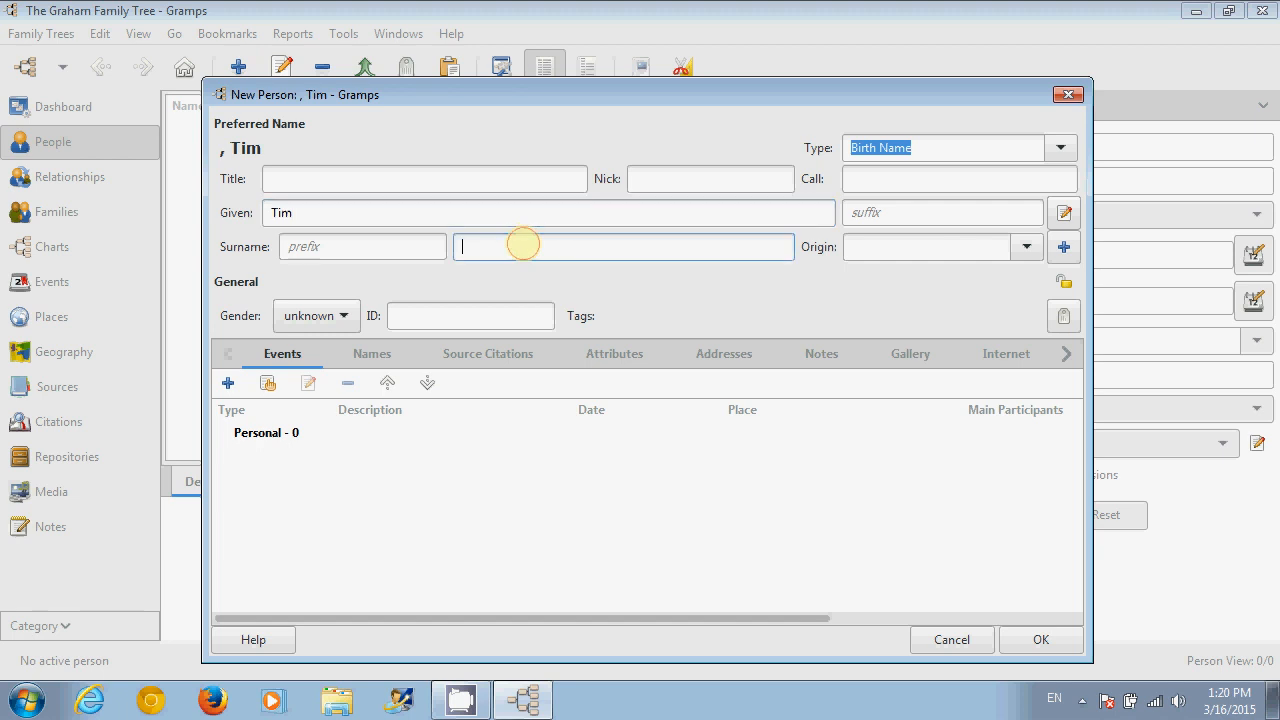
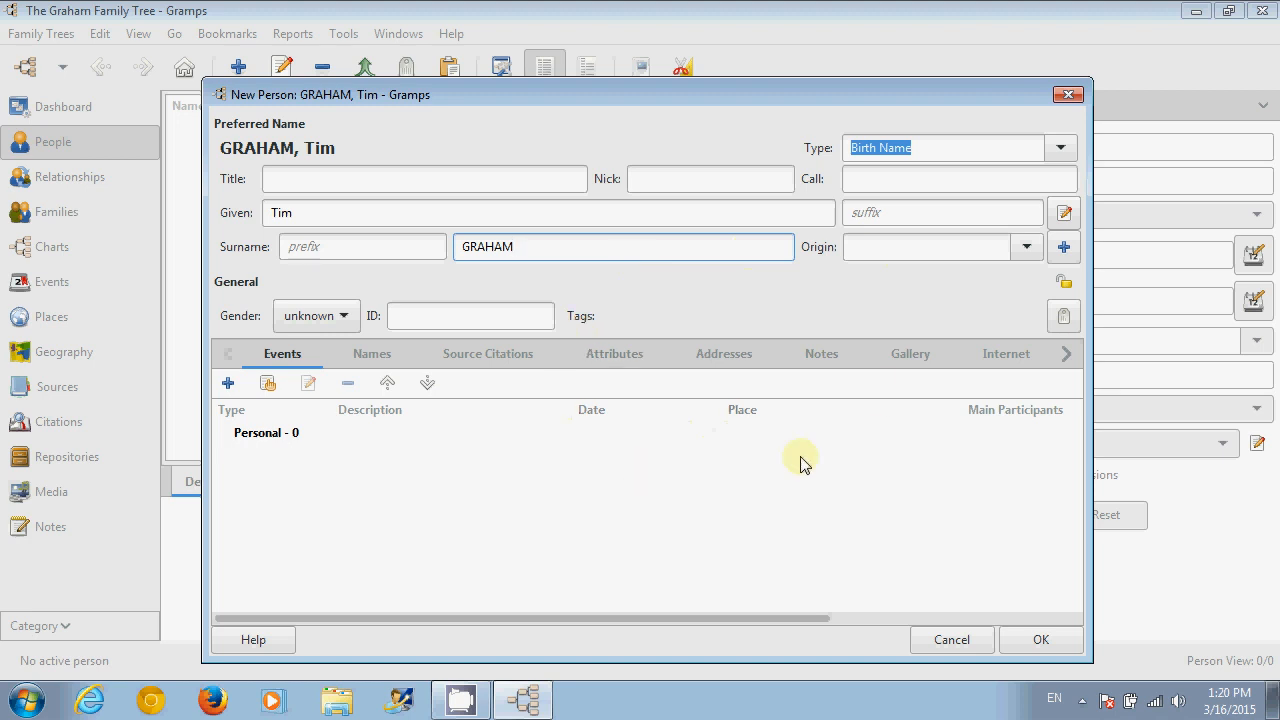
click(1040, 641)
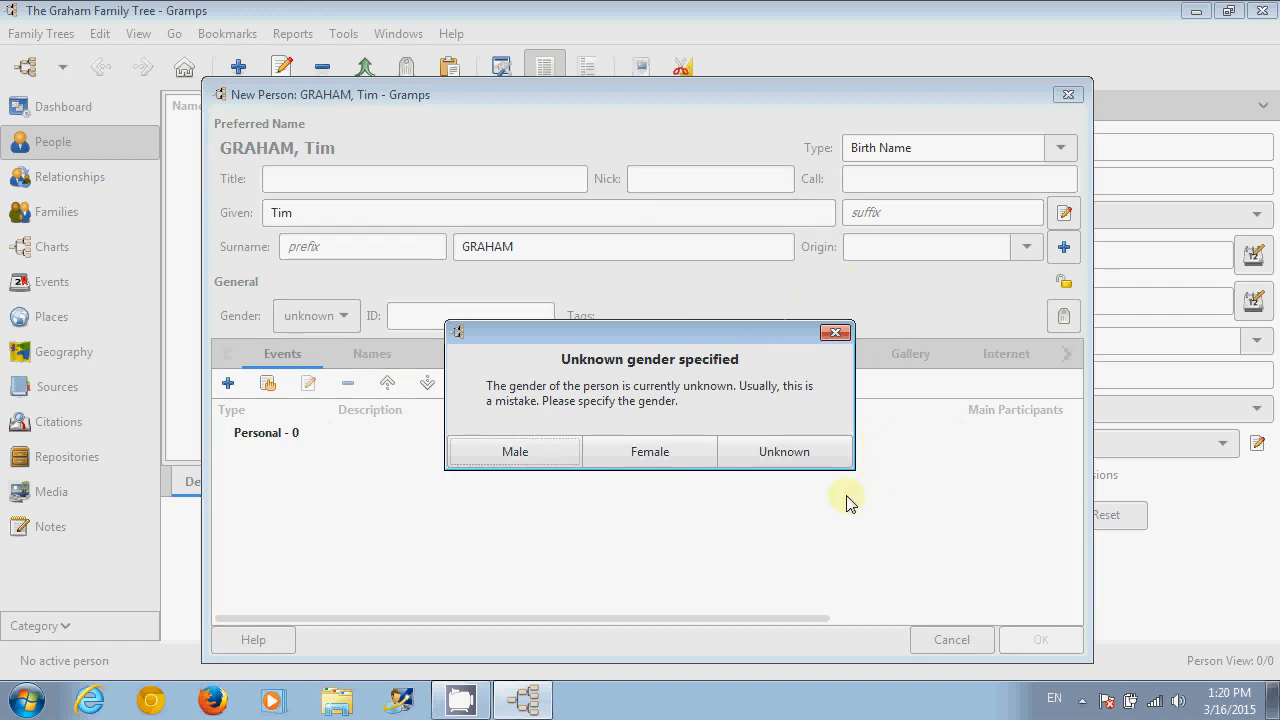
click(517, 472)
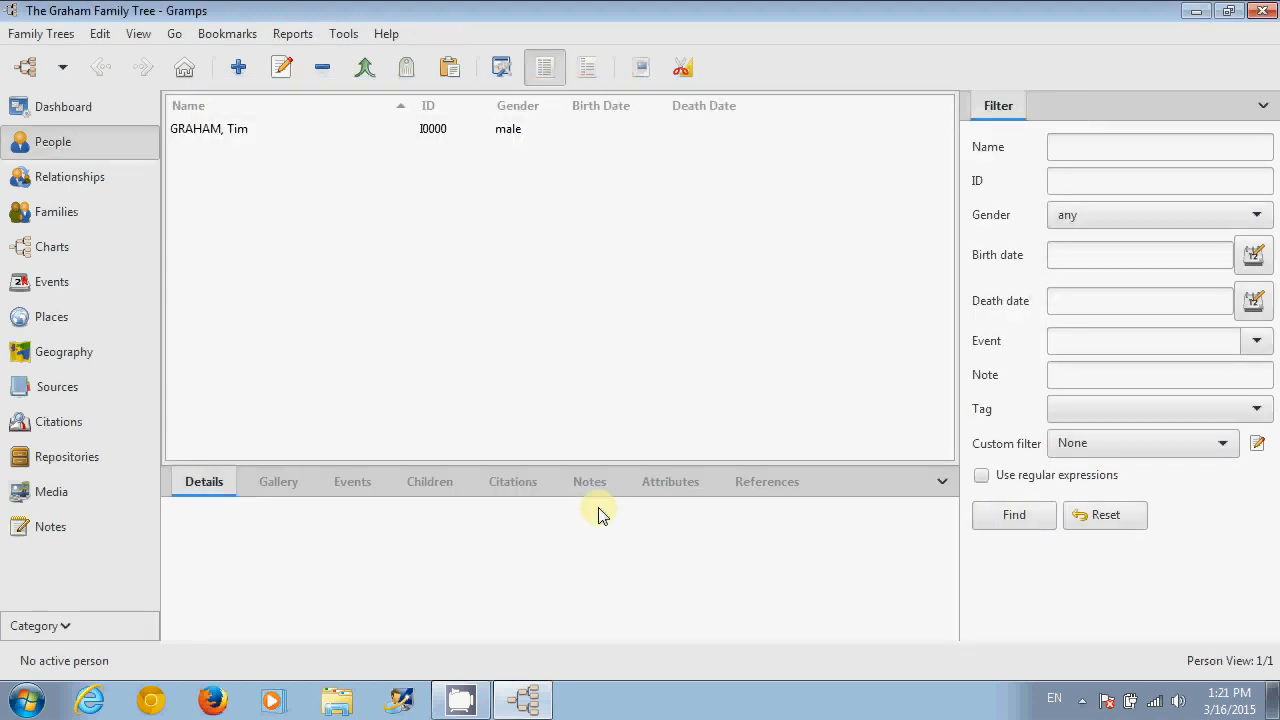
click(212, 136)
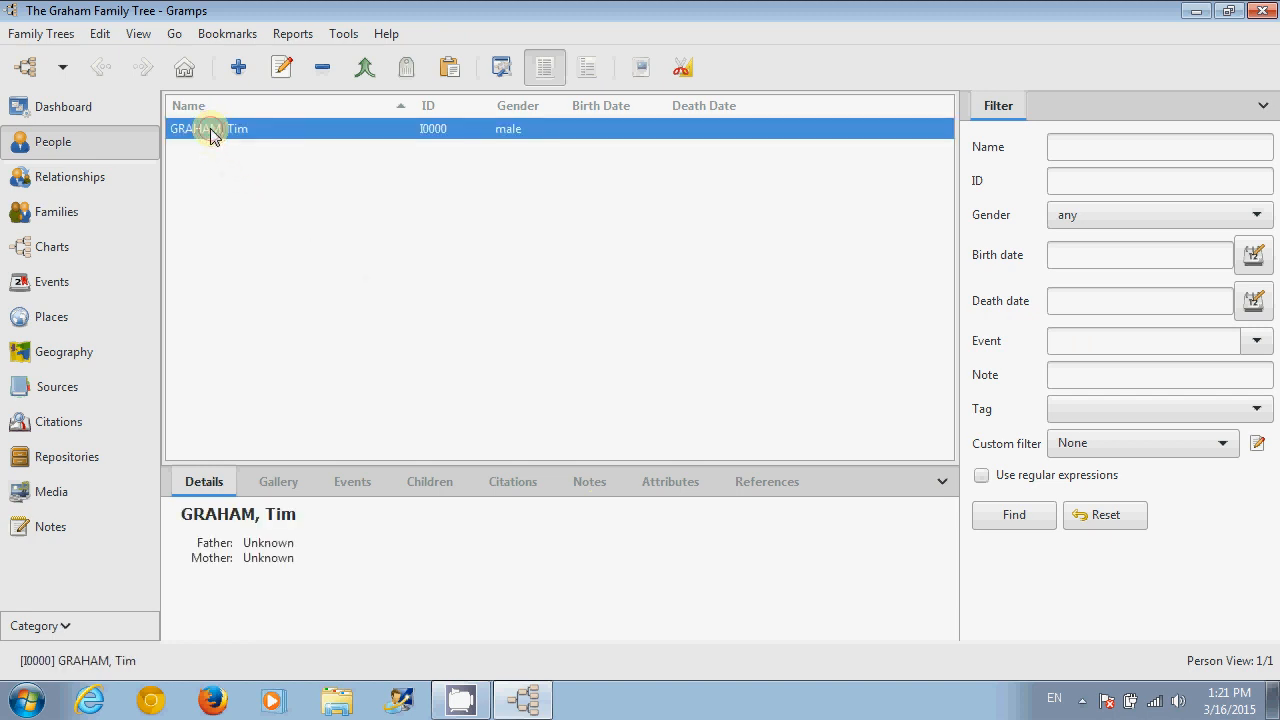
click(71, 256)
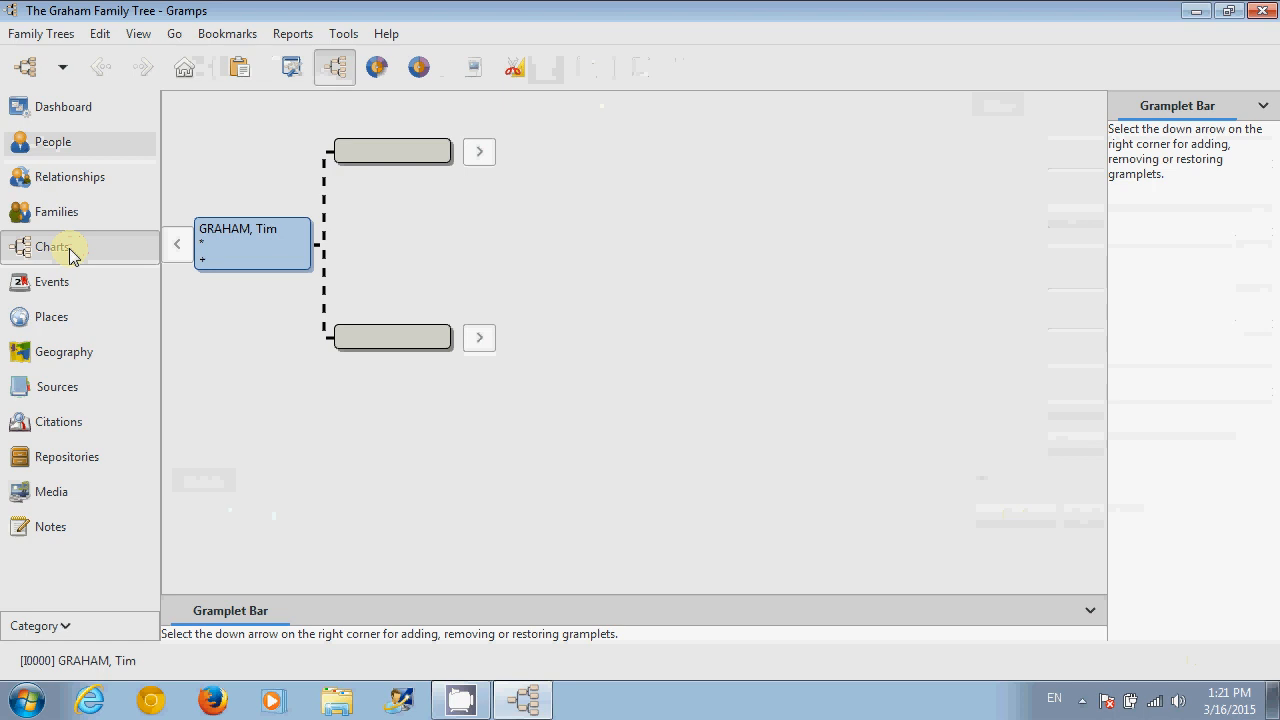
right_click(398, 158)
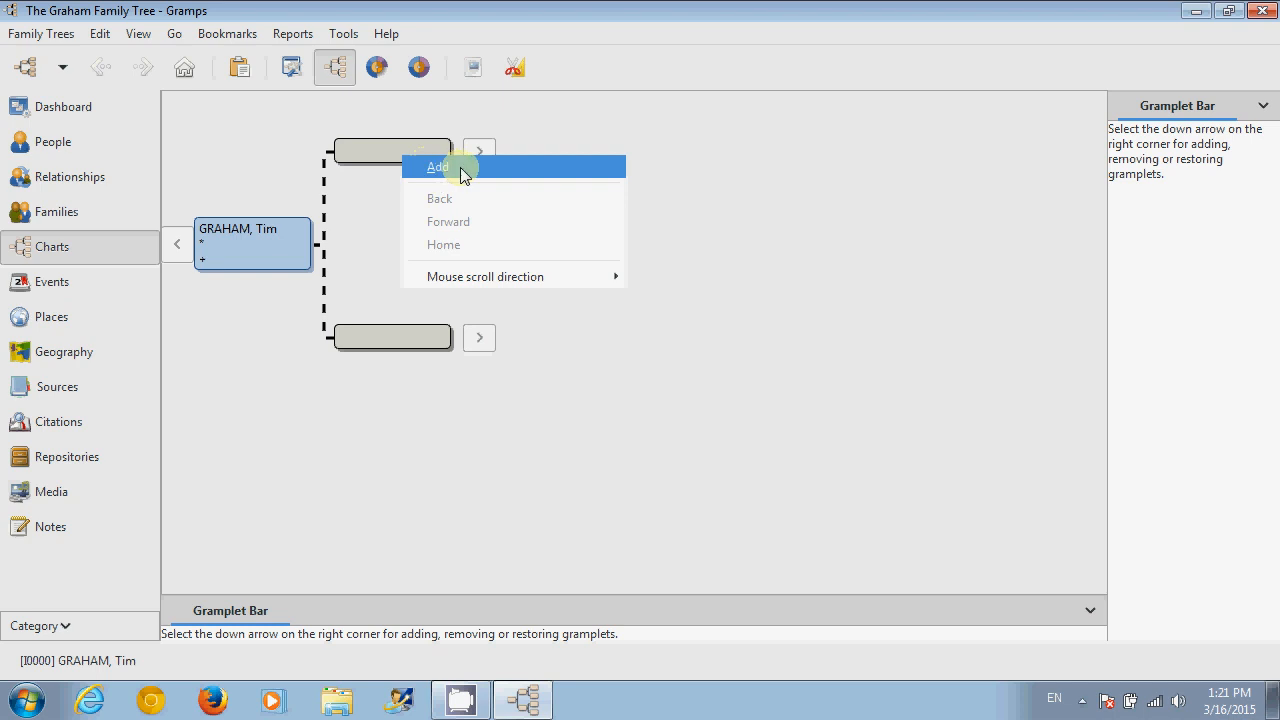
click(252, 147)
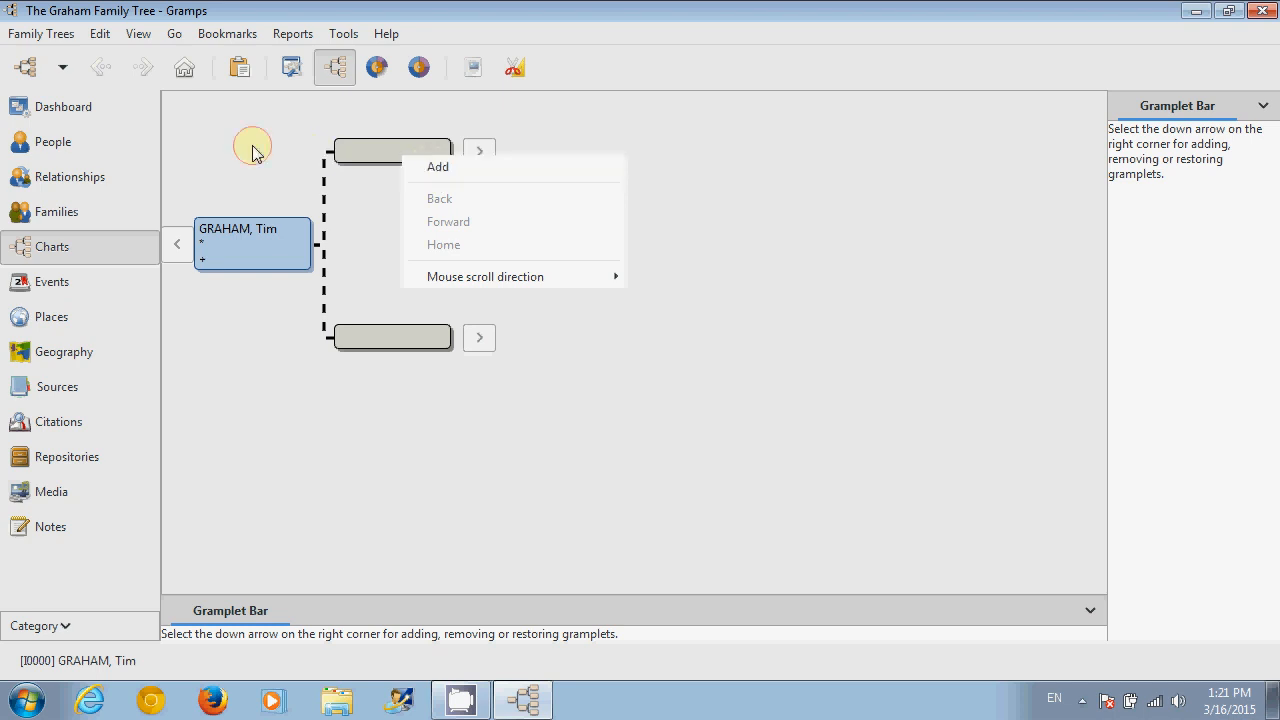
right_click(253, 252)
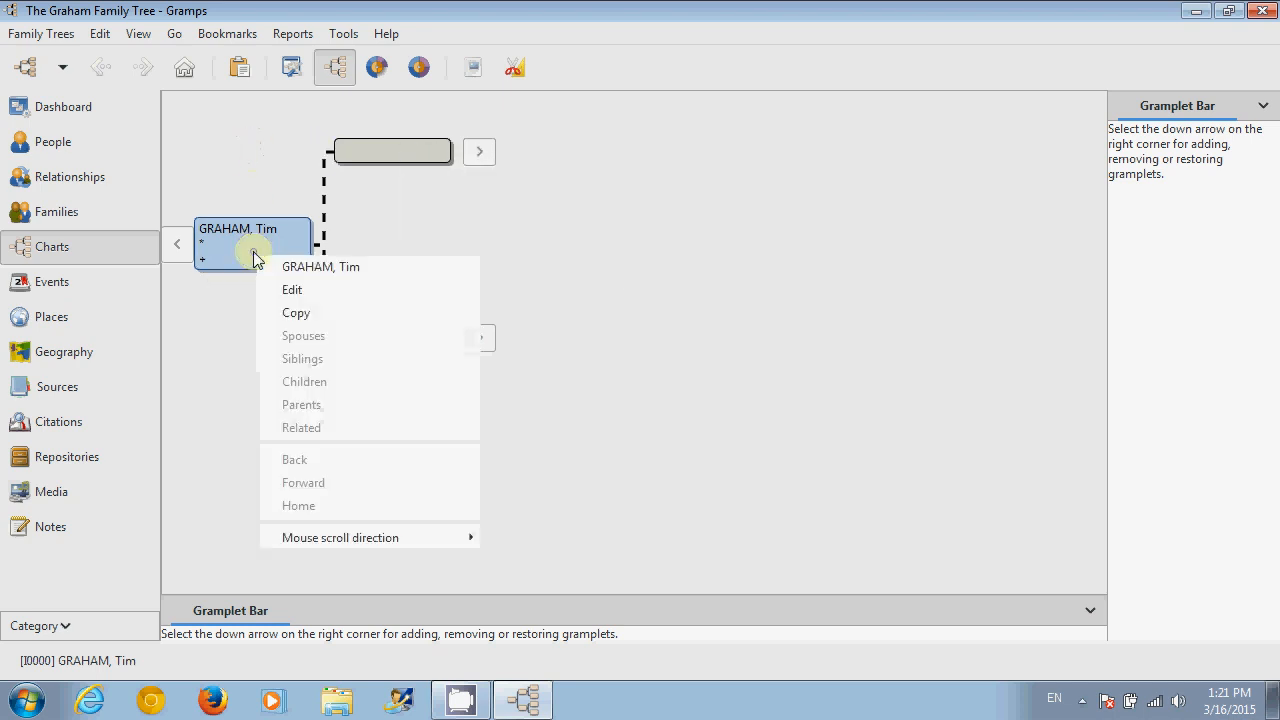
click(313, 289)
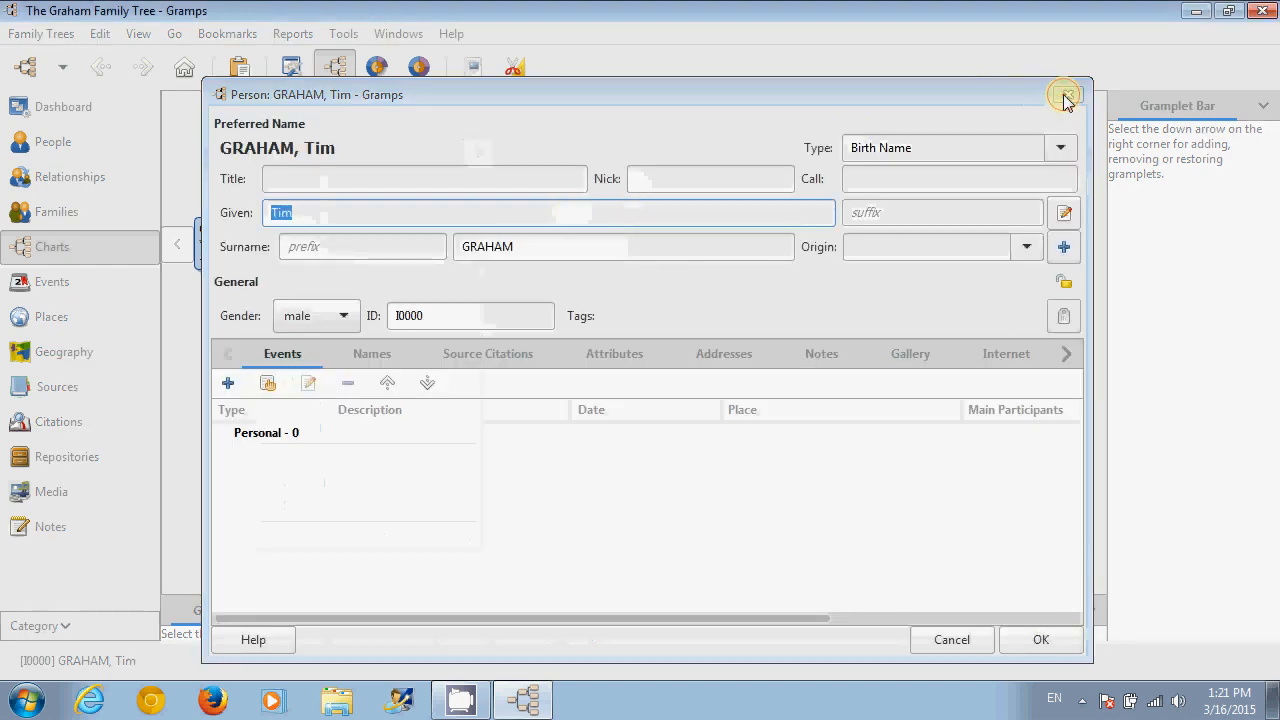
click(804, 47)
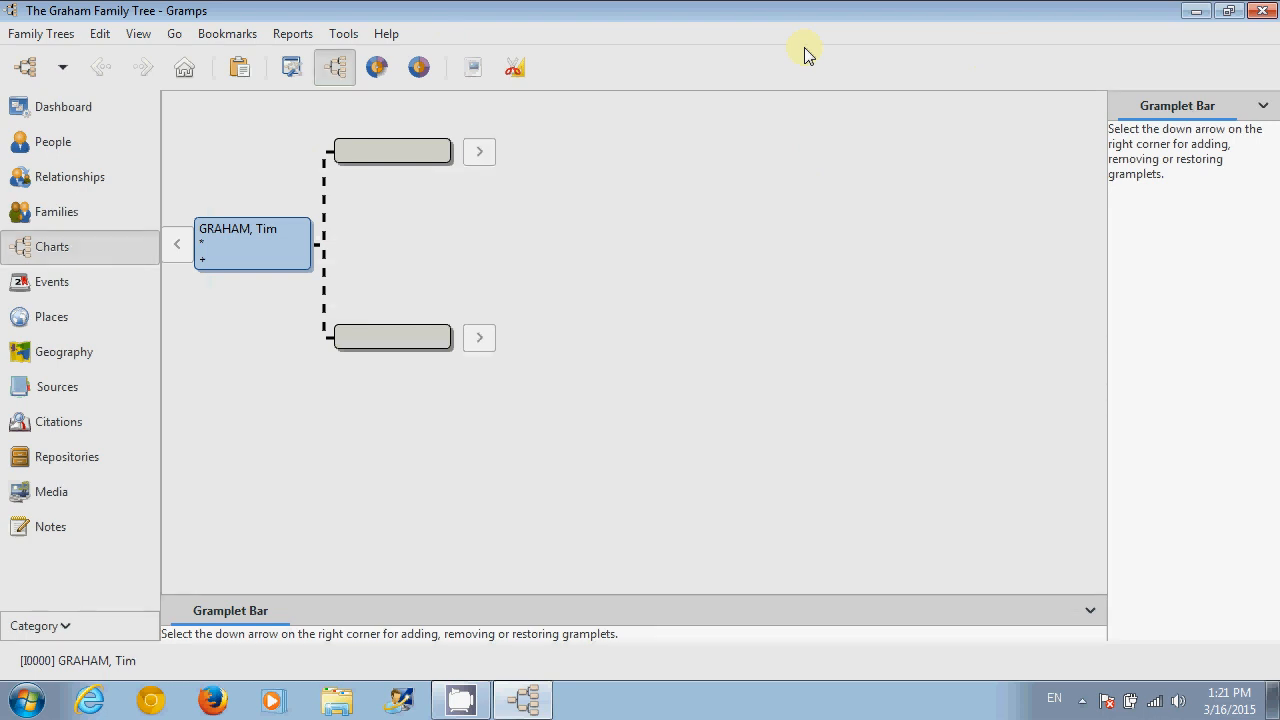
- In Preferences, set What to check to New and updated addons and run Check now
click(103, 38)
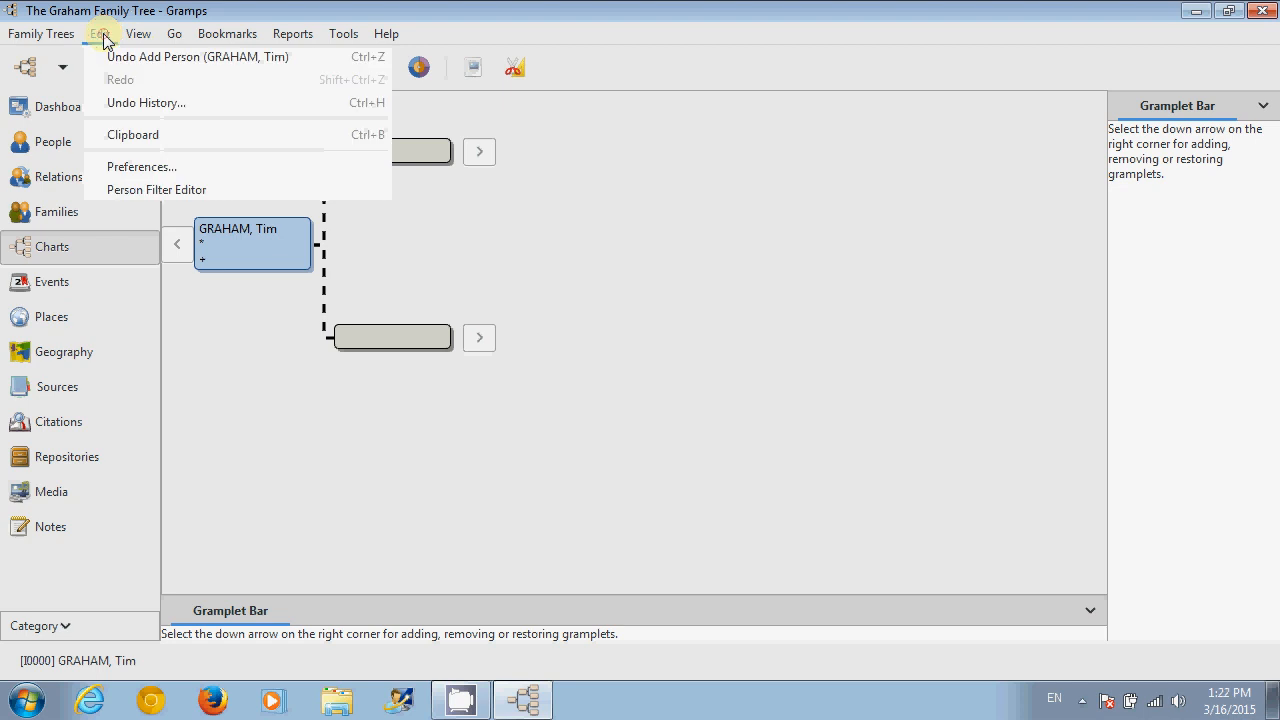
click(145, 168)
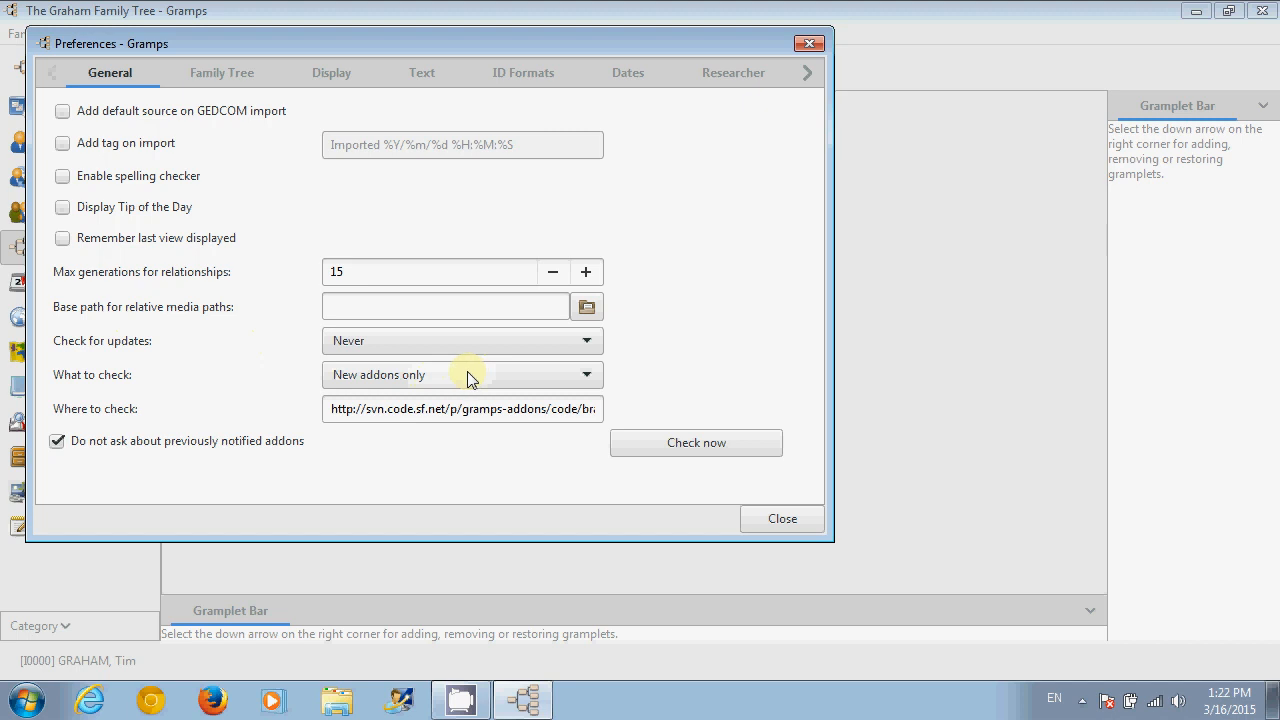
click(557, 388)
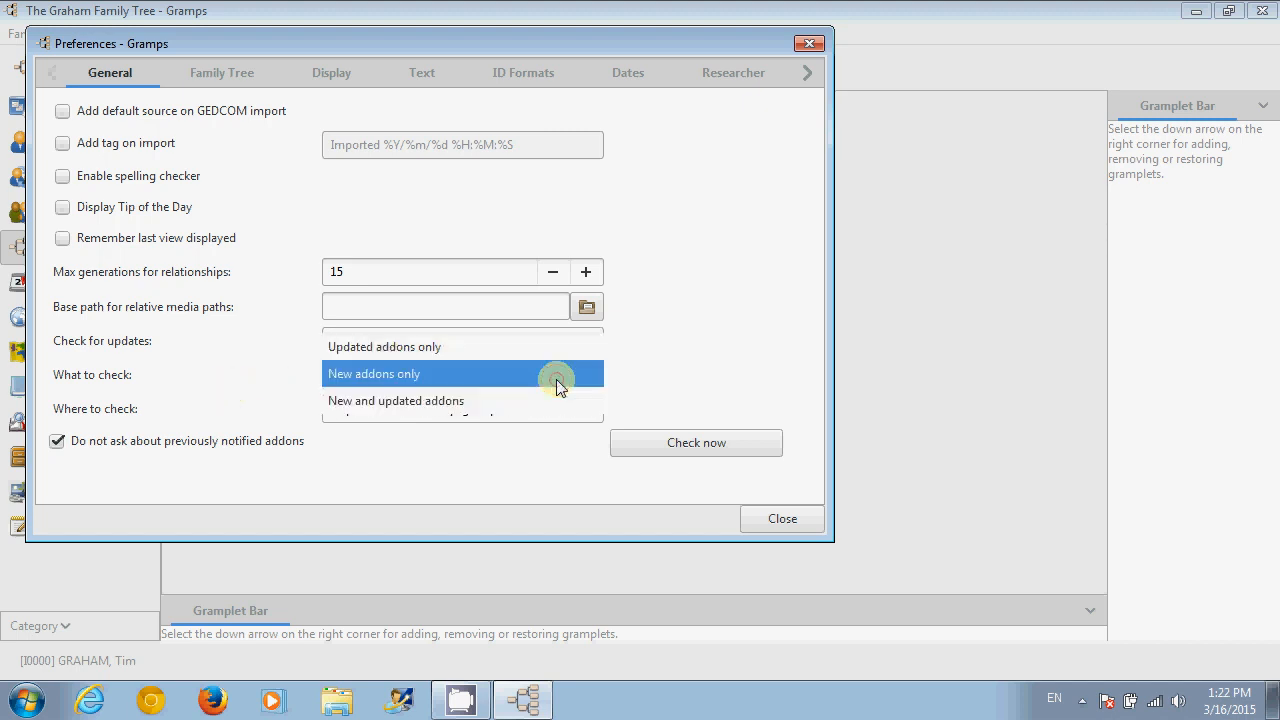
click(455, 405)
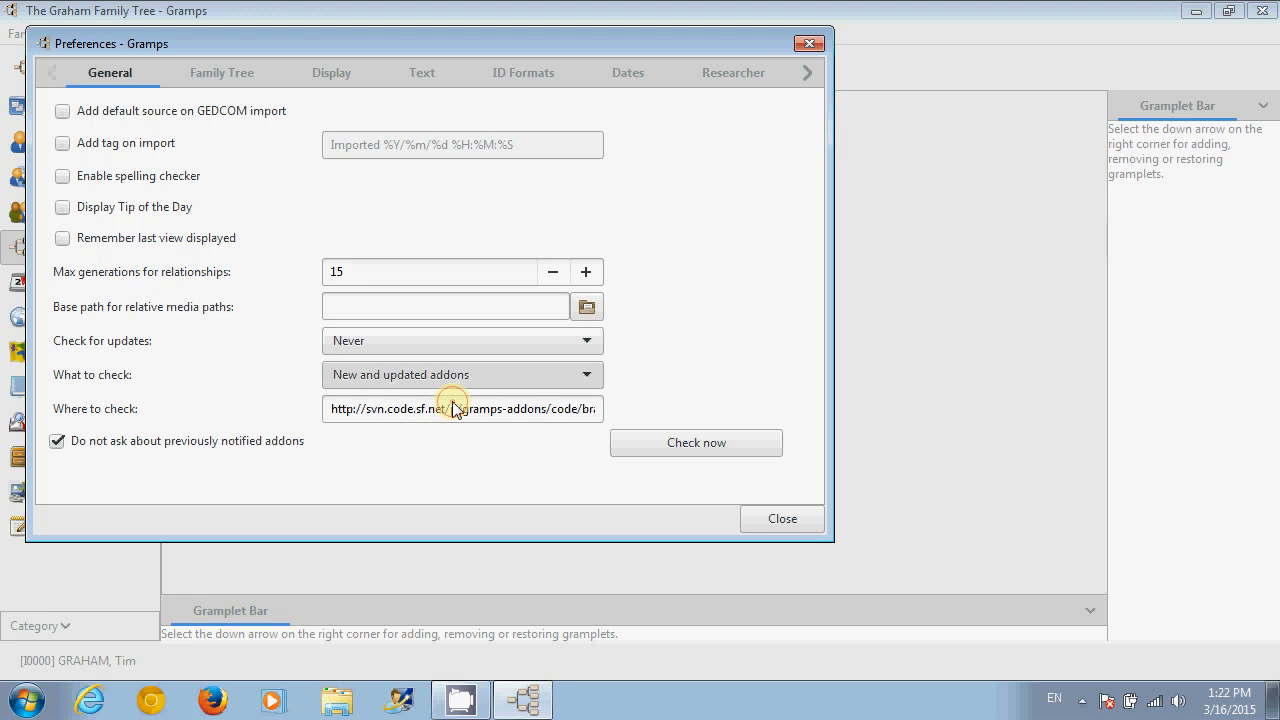
click(685, 448)
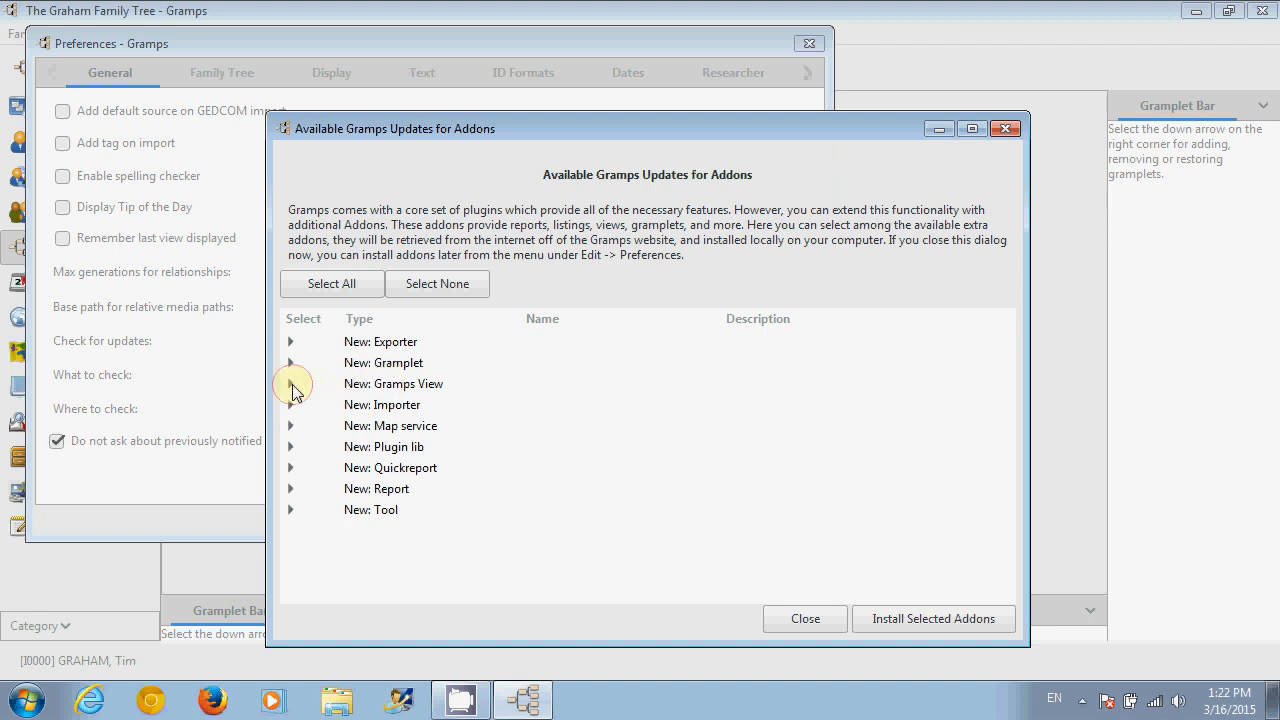
- Tick the Graph View and Census Gramplet addons, then select all addons for installation
click(290, 384)
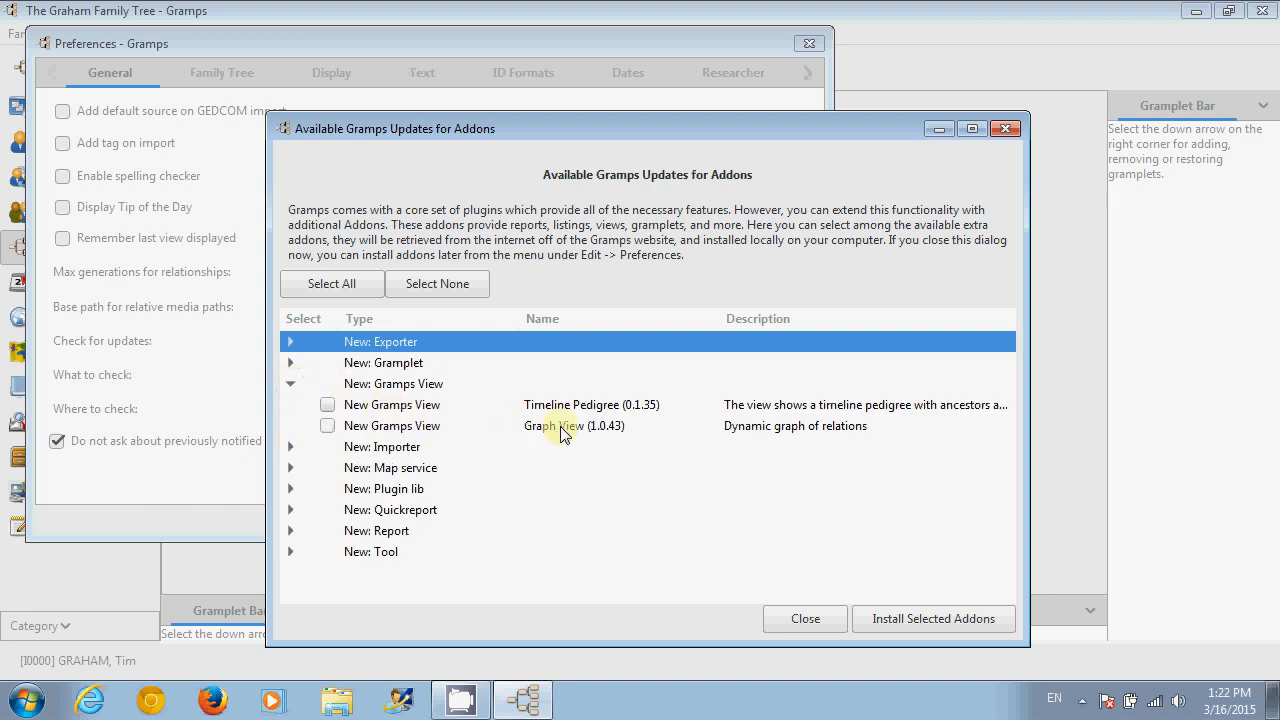
click(328, 427)
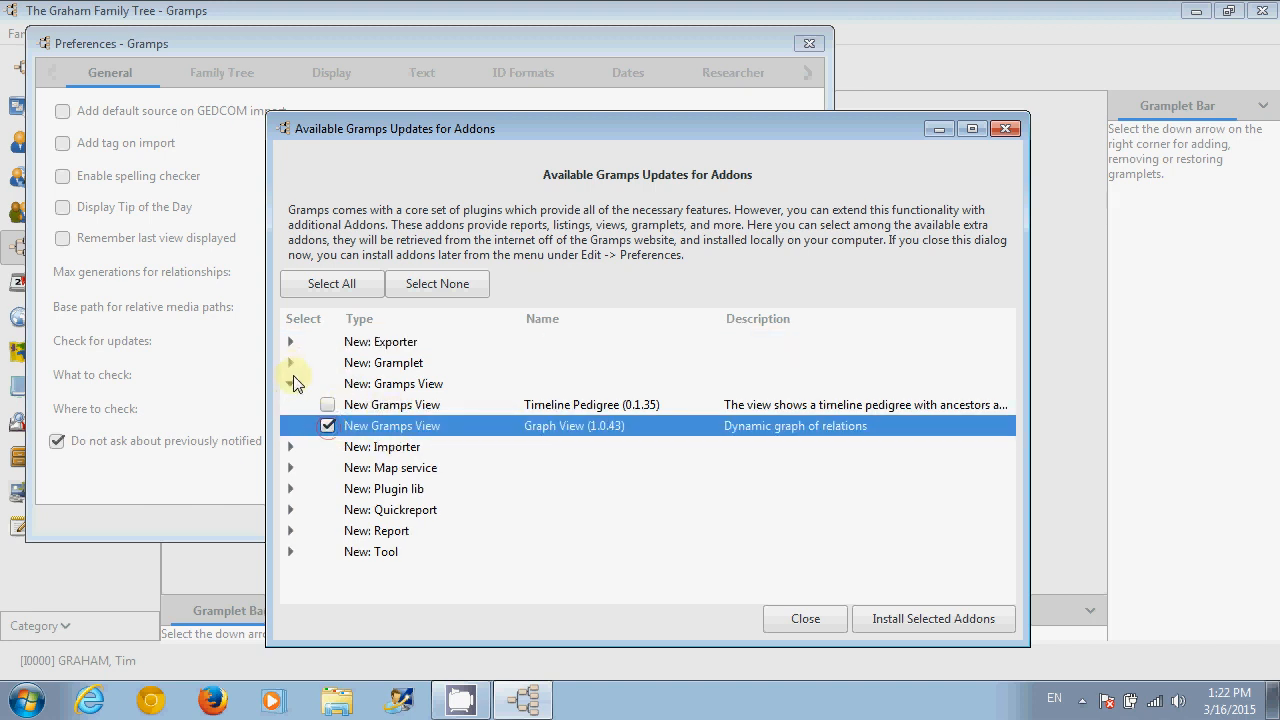
click(290, 364)
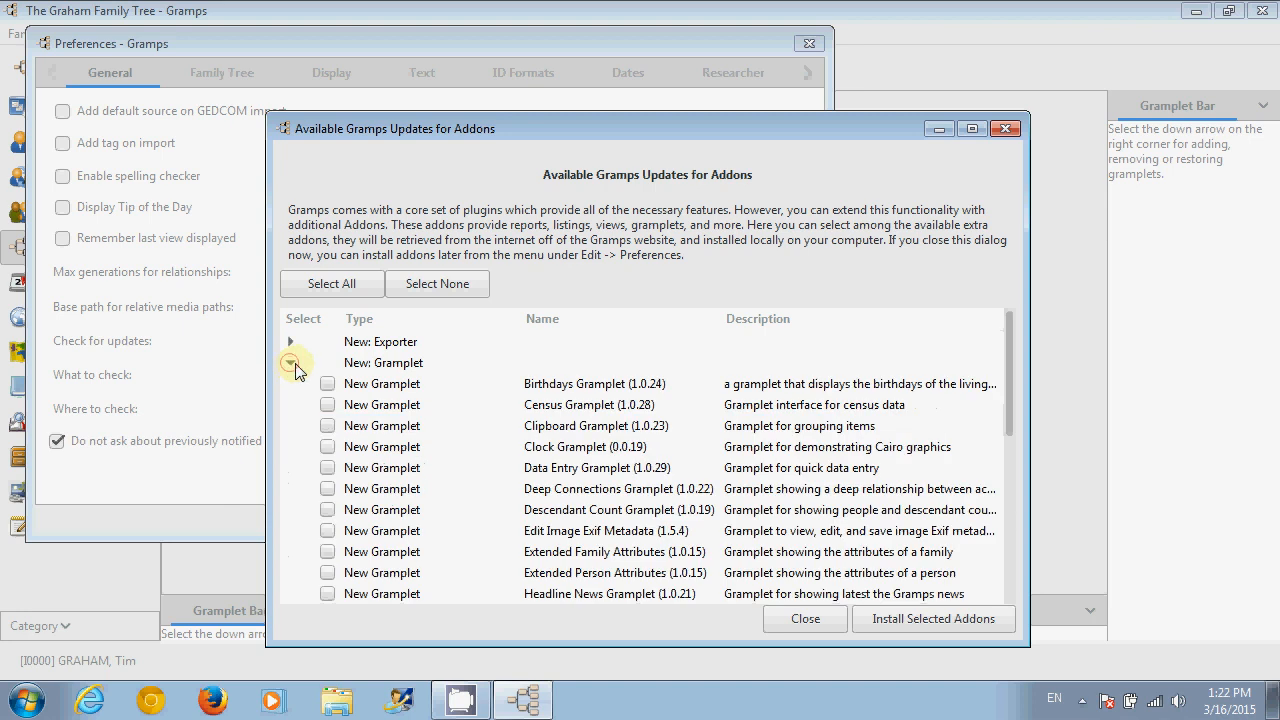
click(330, 405)
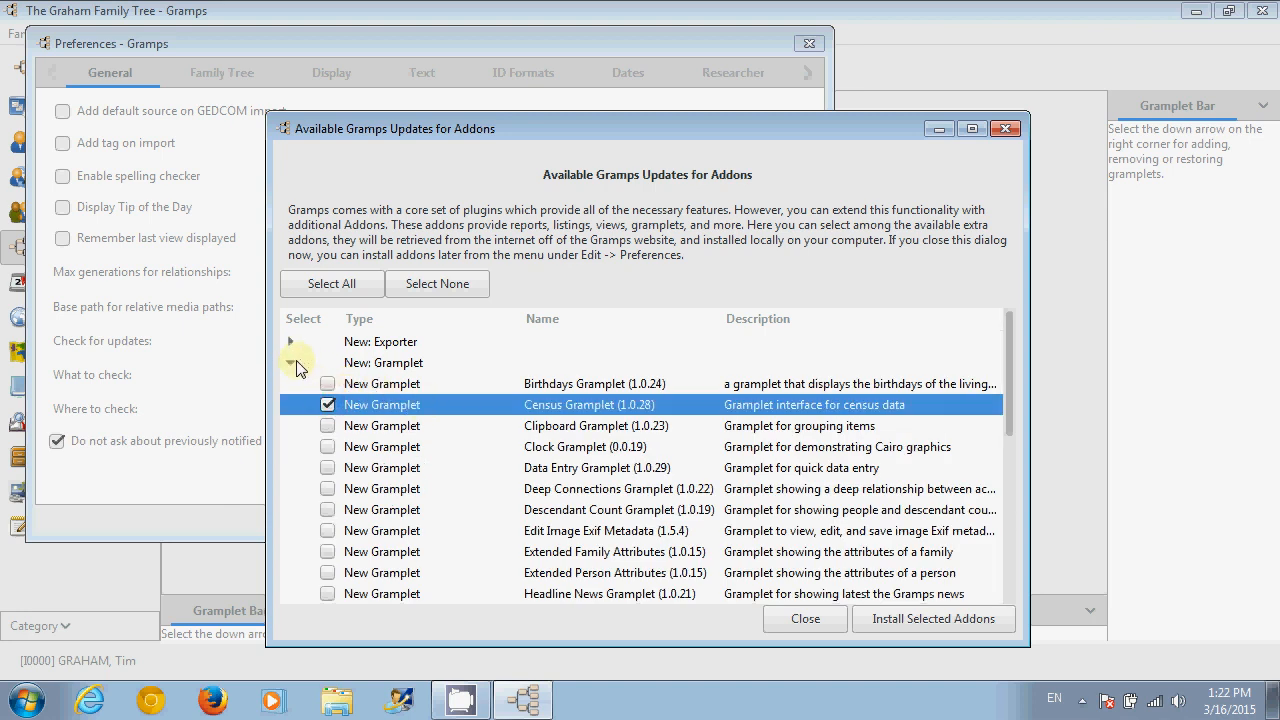
click(291, 362)
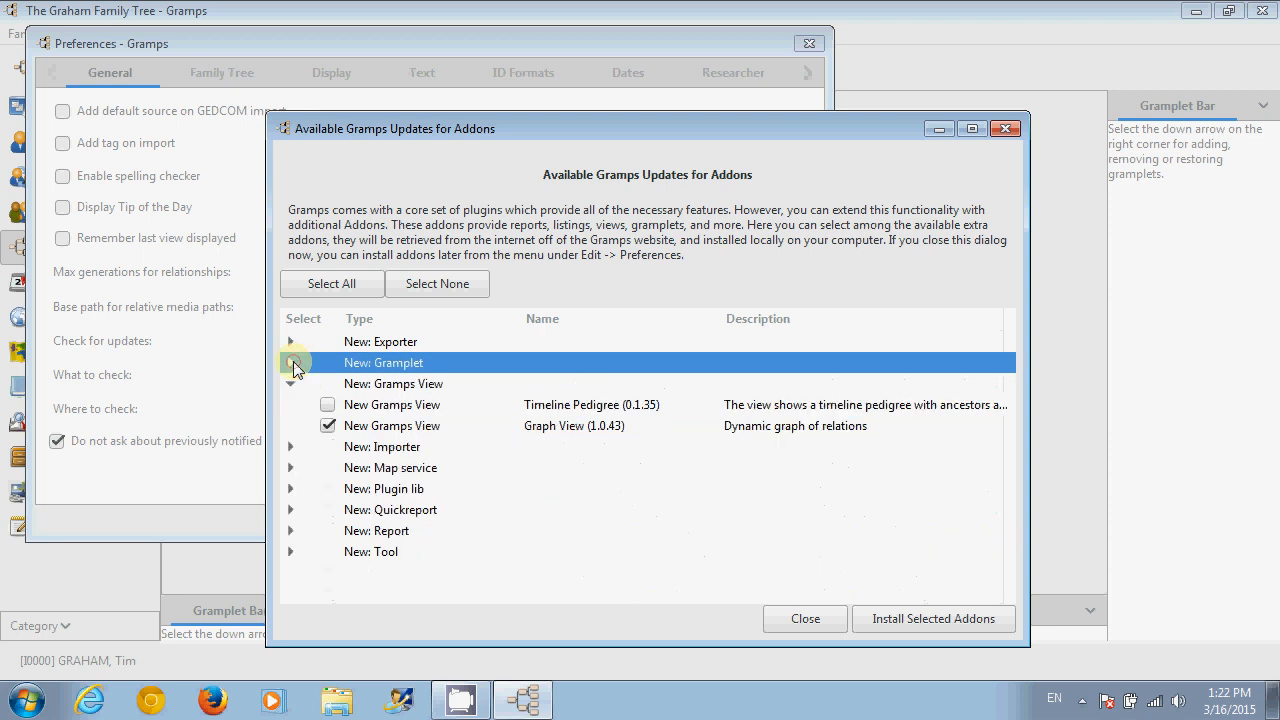
click(315, 284)
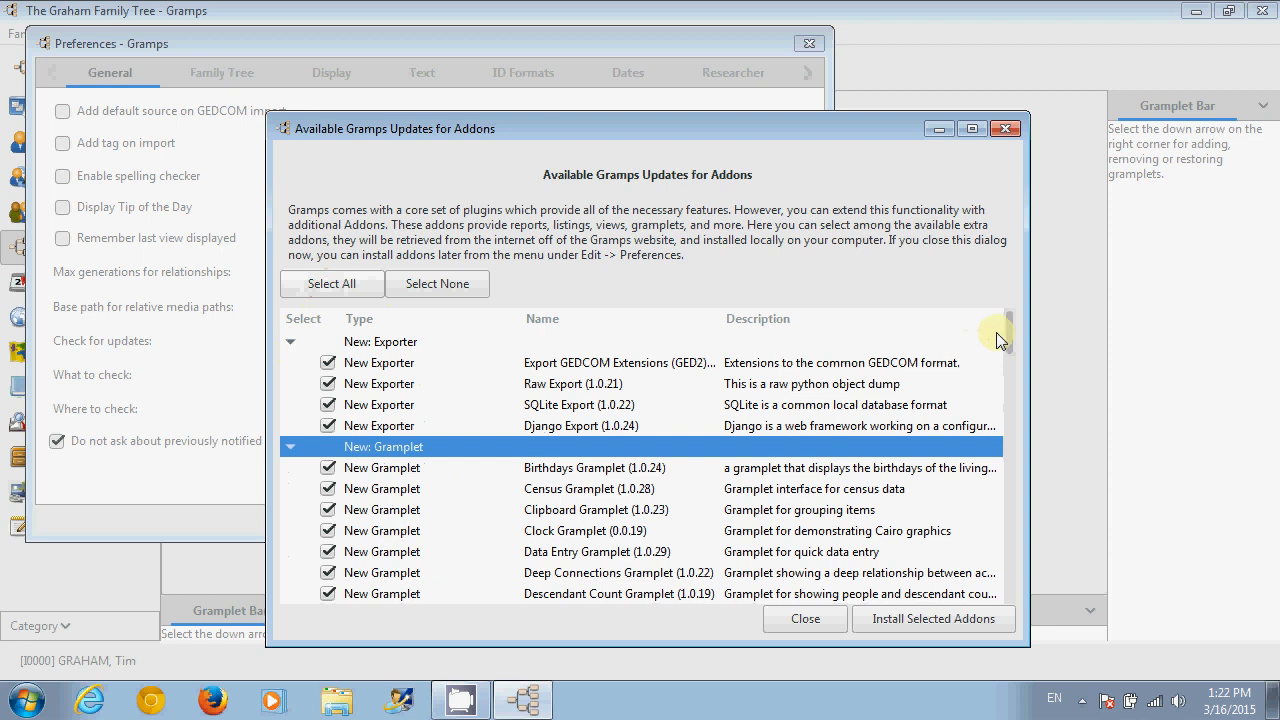
mouse_move(1008, 331)
mouse_down()
mouse_move(1000, 557)
mouse_move(997, 317)
mouse_up()
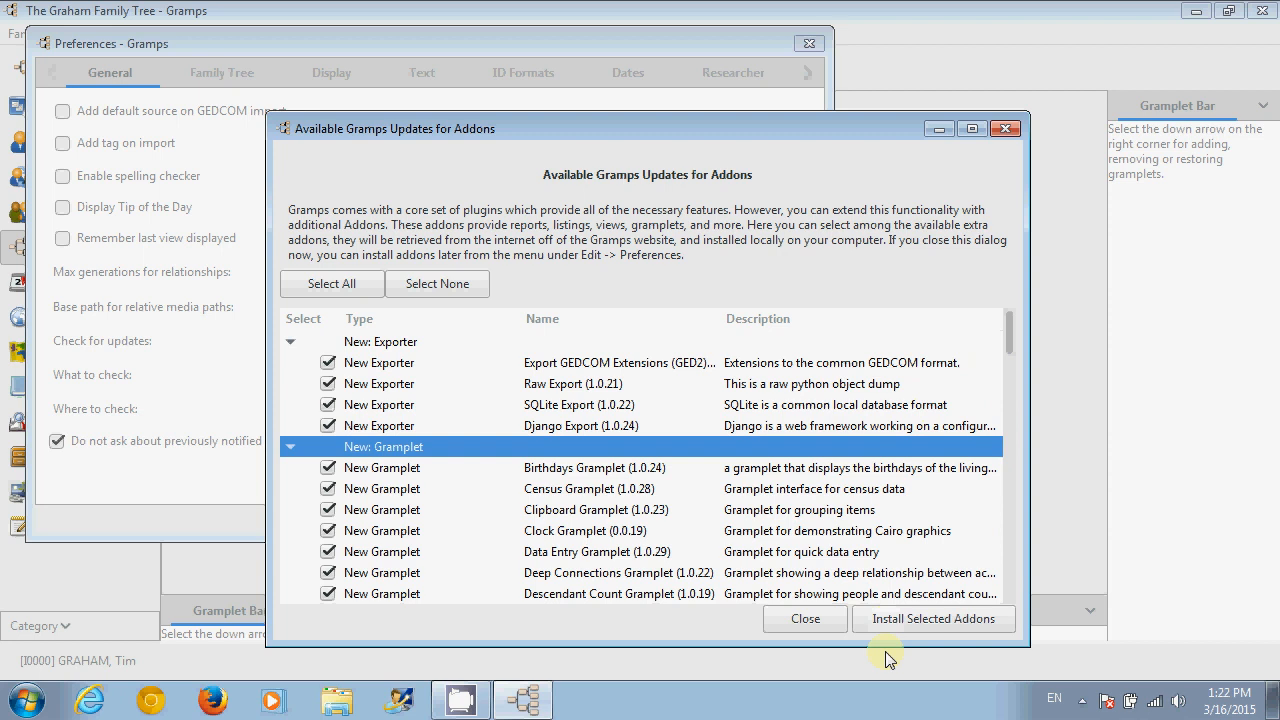
- Install the selected addons and close the Preferences dialog
click(928, 622)
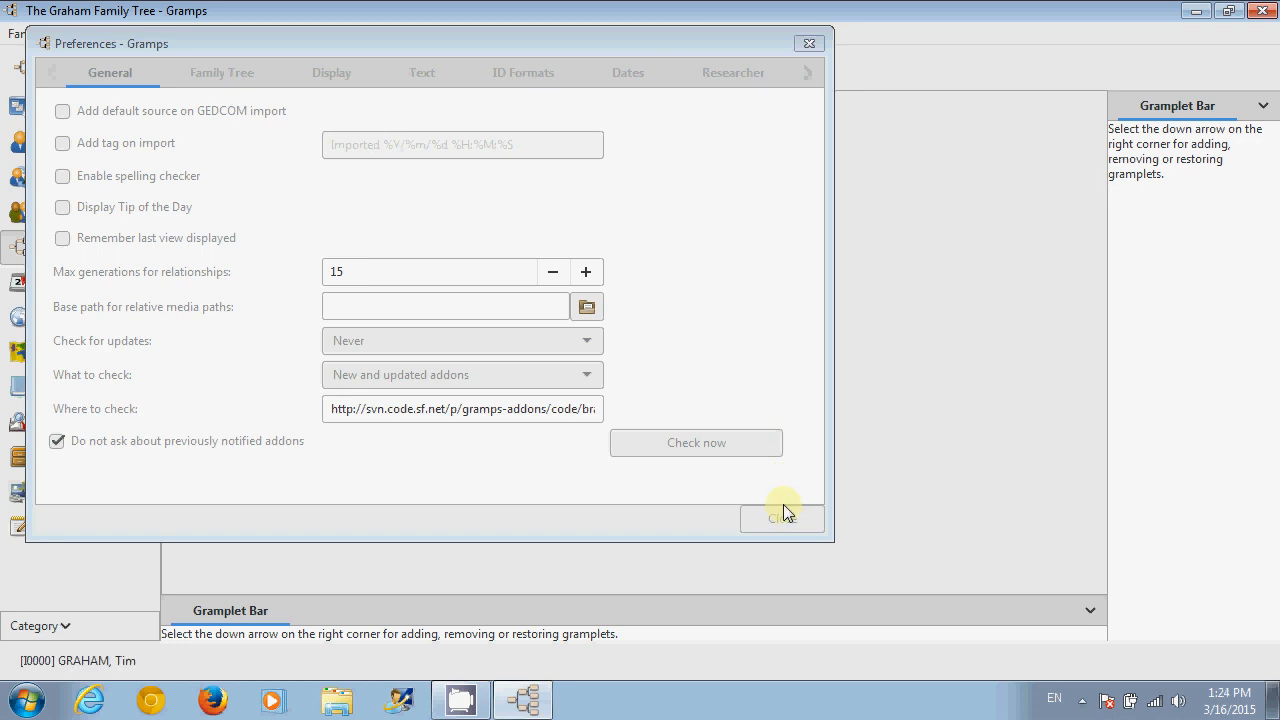
drag(694, 48, 764, 74)
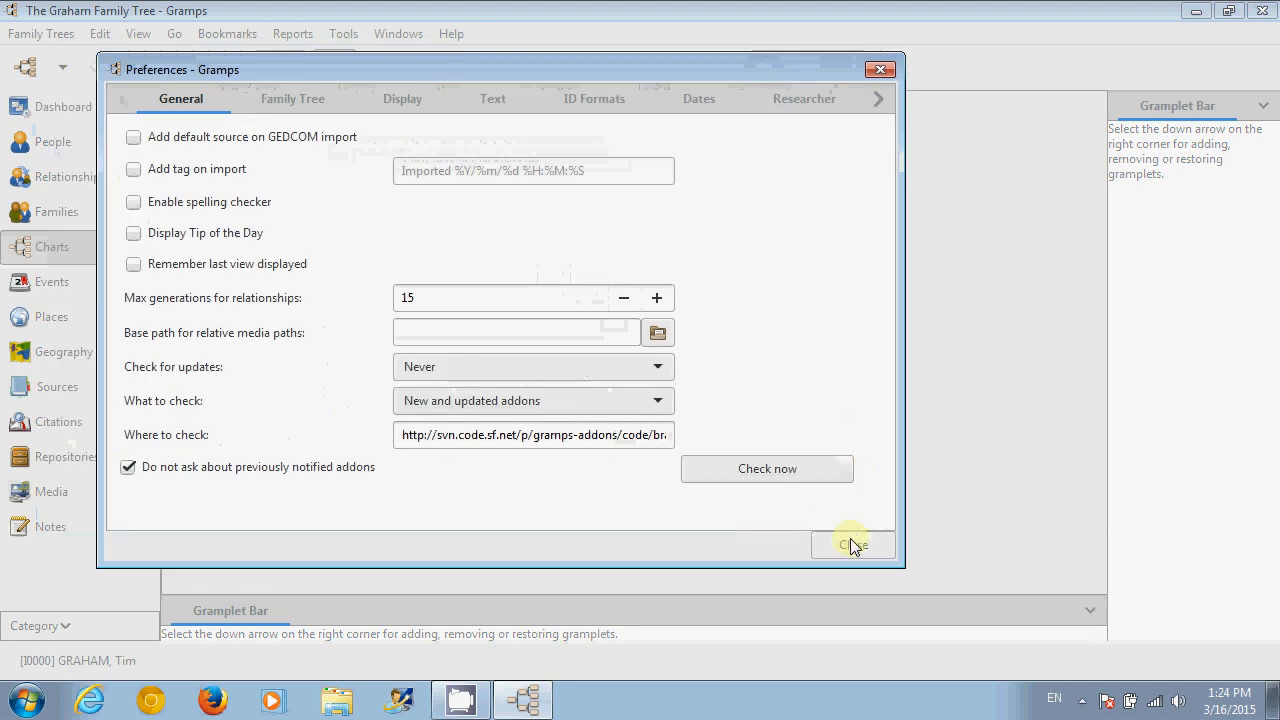
click(851, 542)
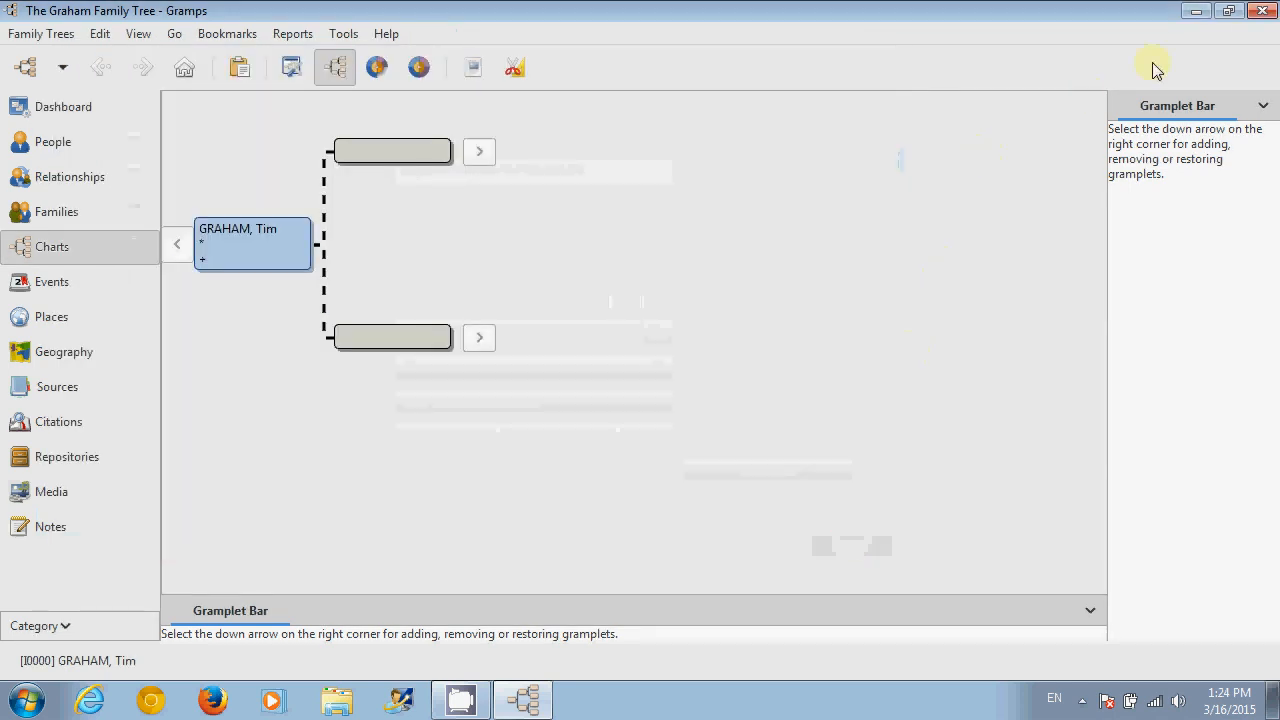
- Quit Gramps and relaunch it from the desktop shortcut
click(1264, 12)
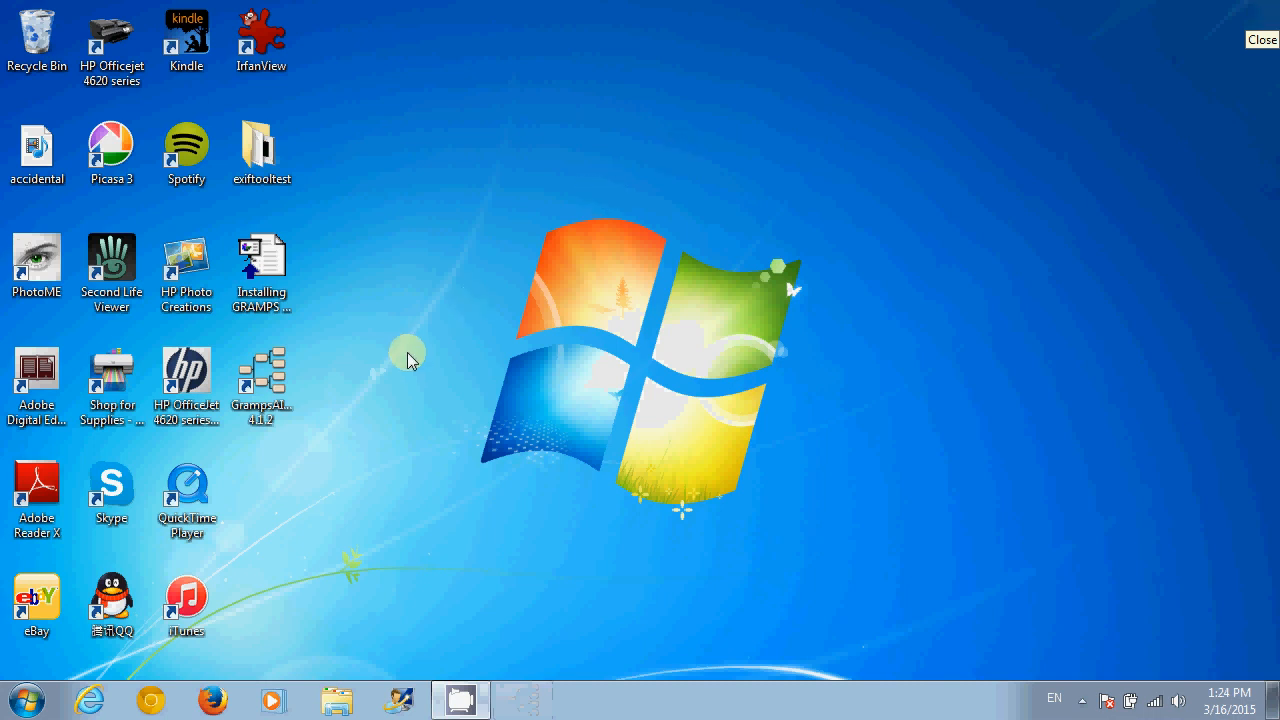
click(276, 392)
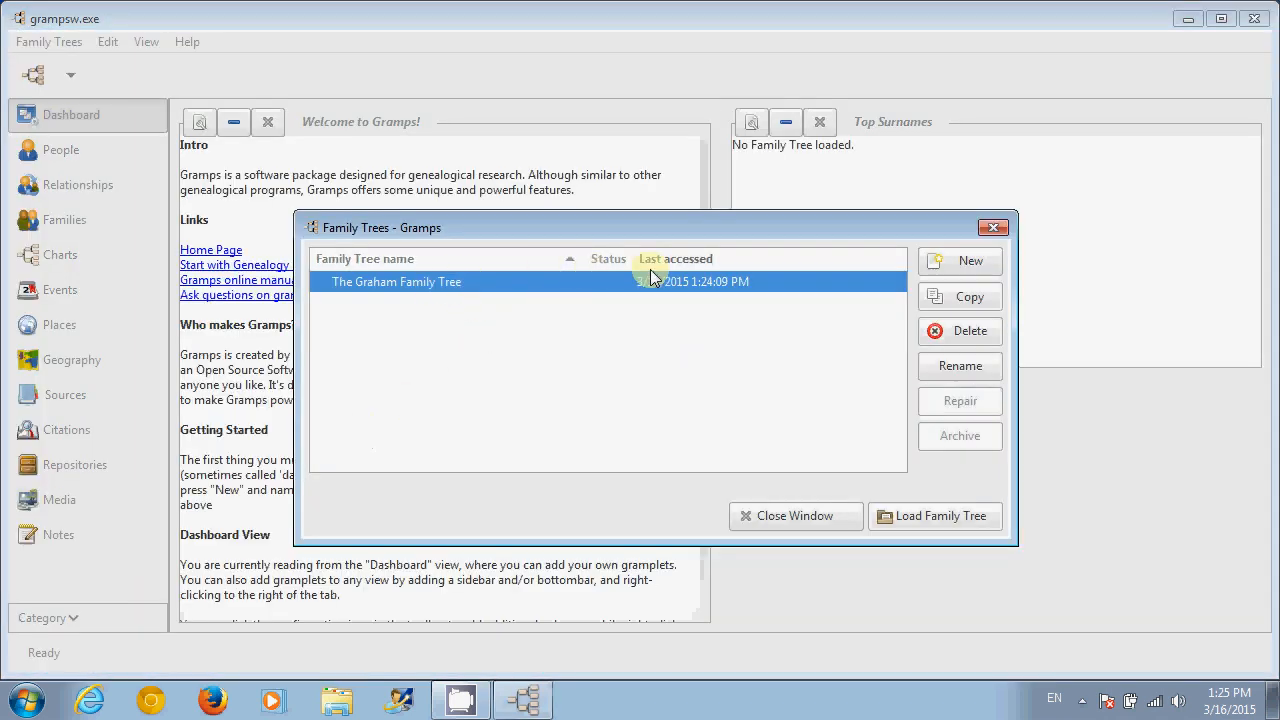
click(933, 516)
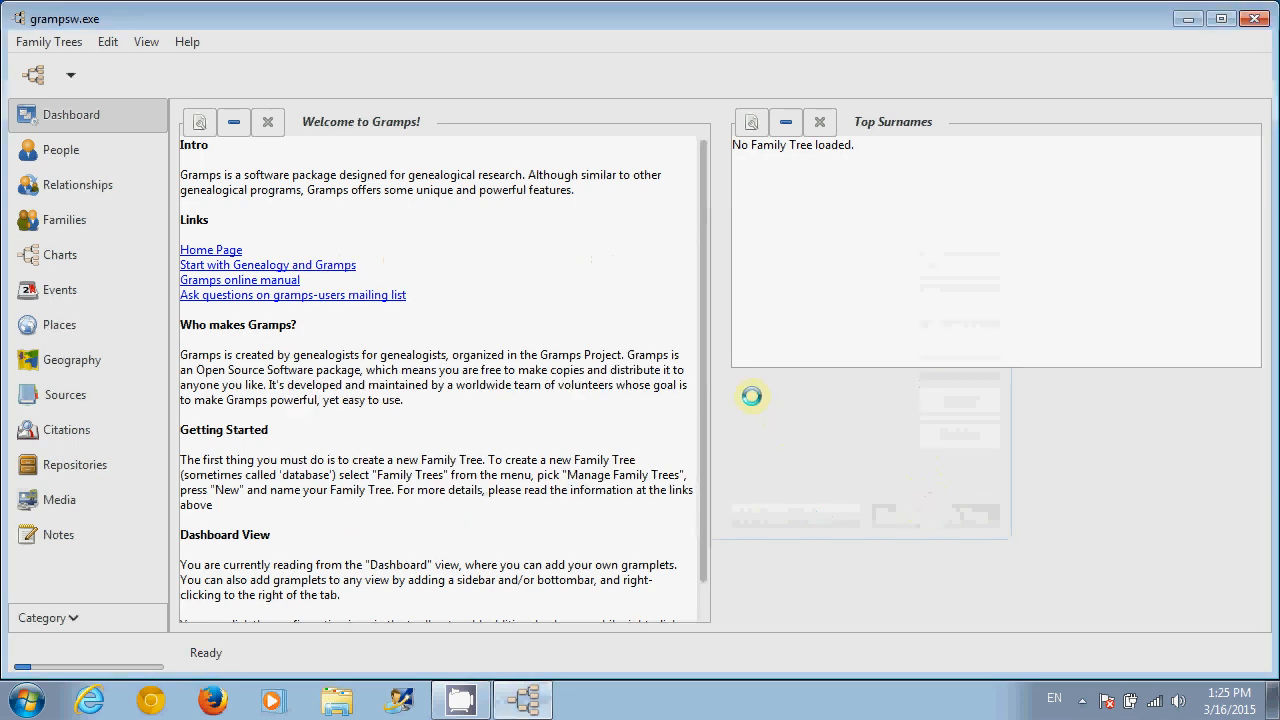
click(60, 257)
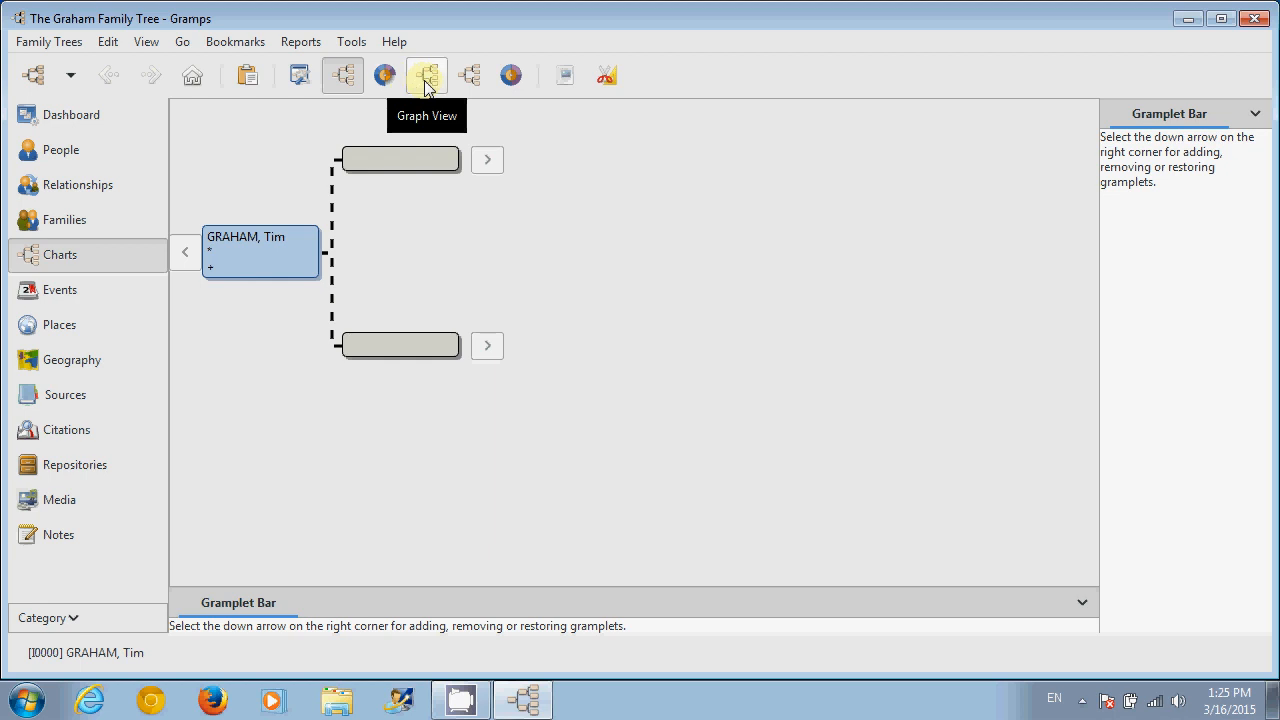
- Switch to the newly installed Graph View and select the person's node in the graph
click(425, 85)
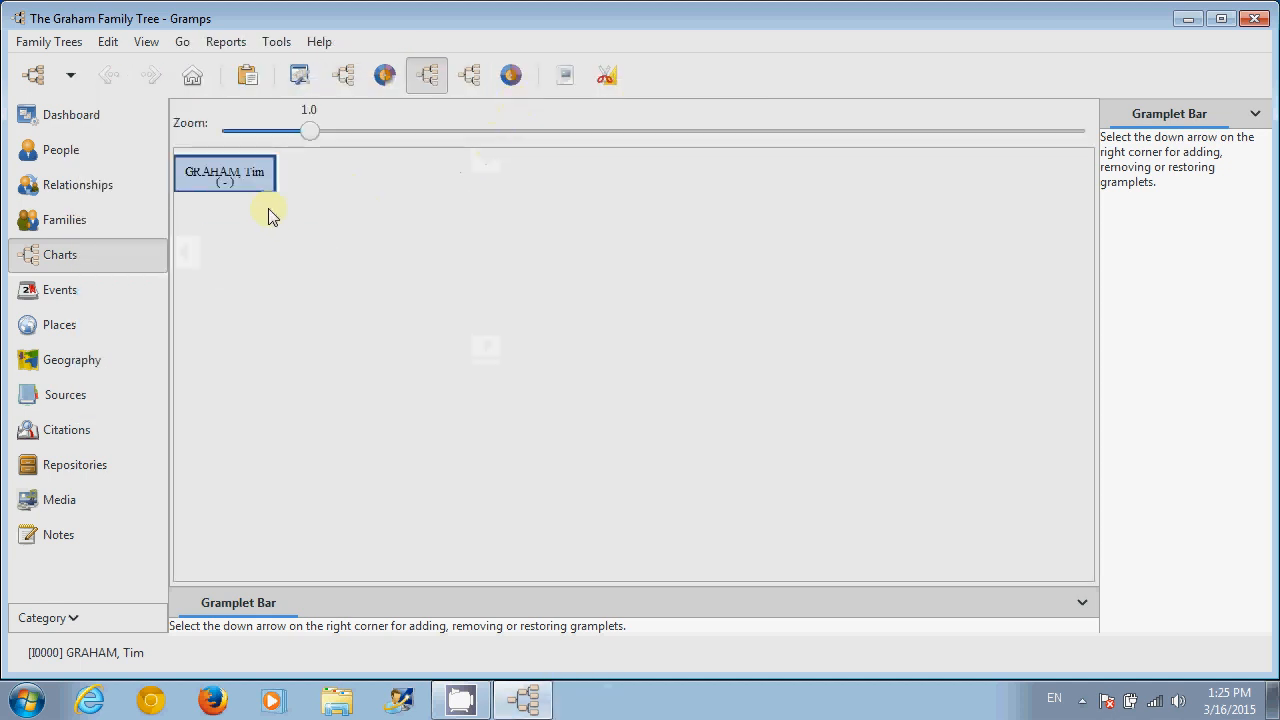
click(245, 186)
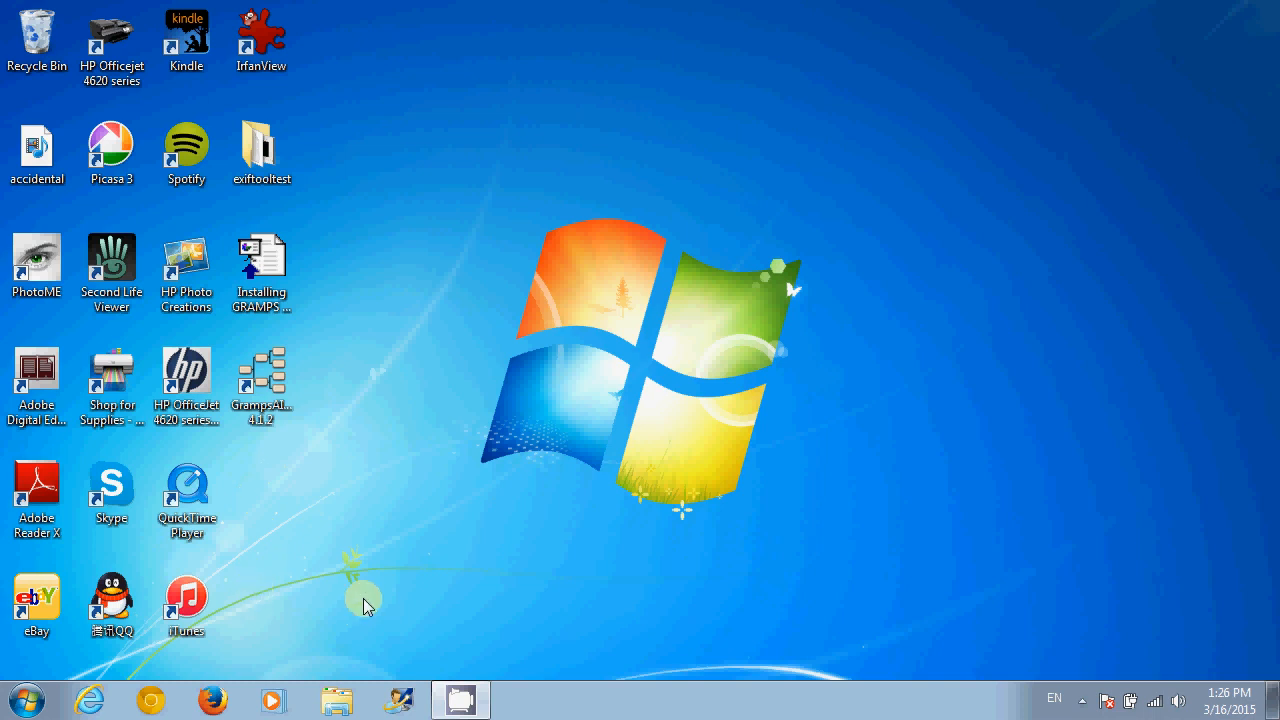
click(334, 703)
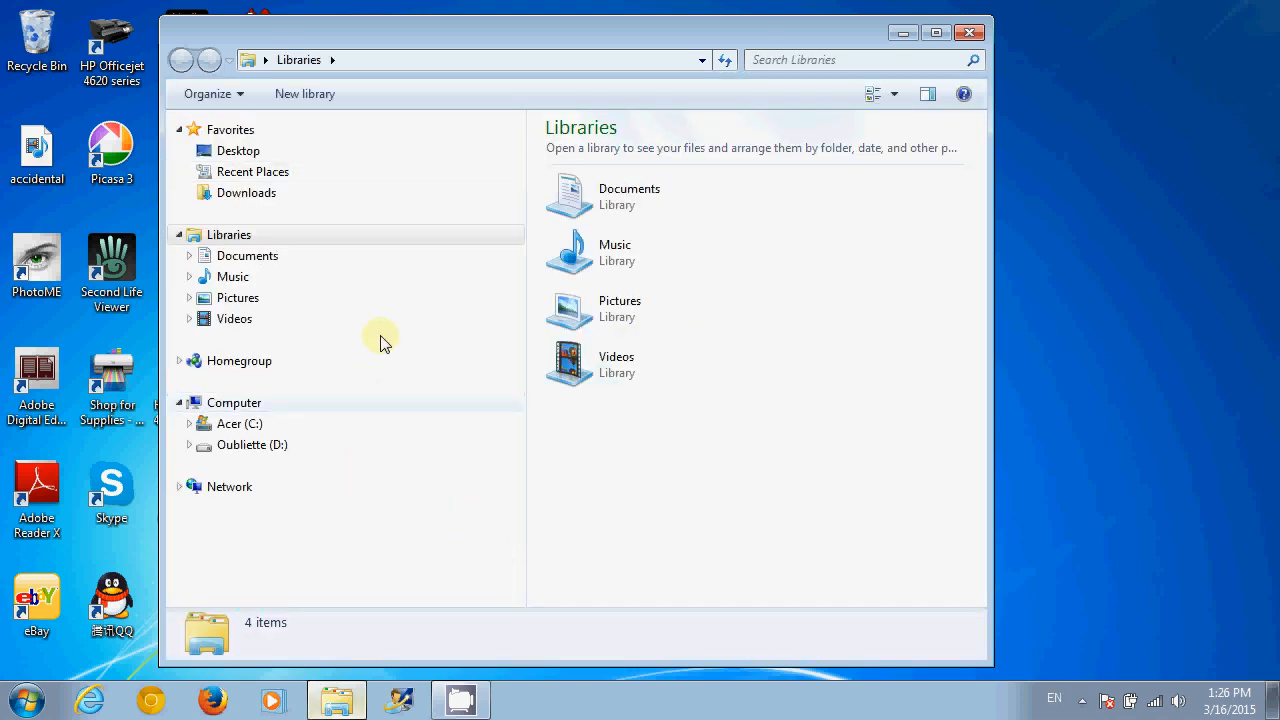
click(262, 197)
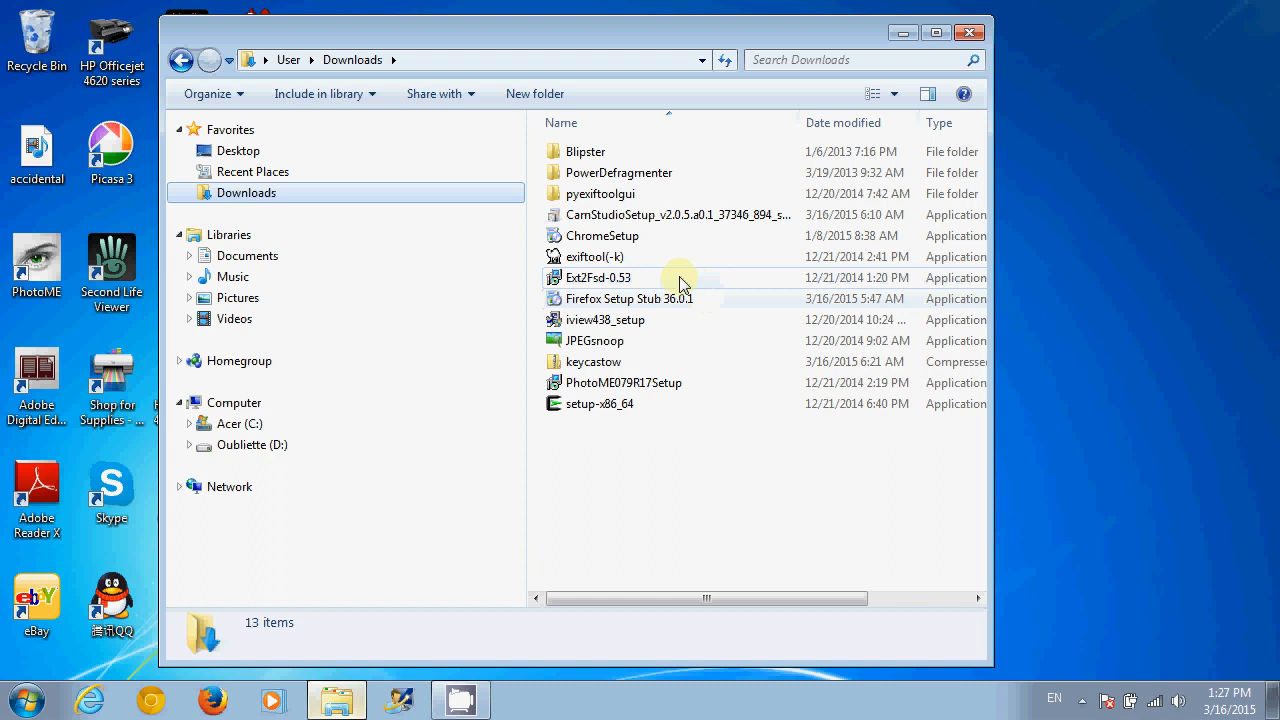
mouse_move(708, 284)
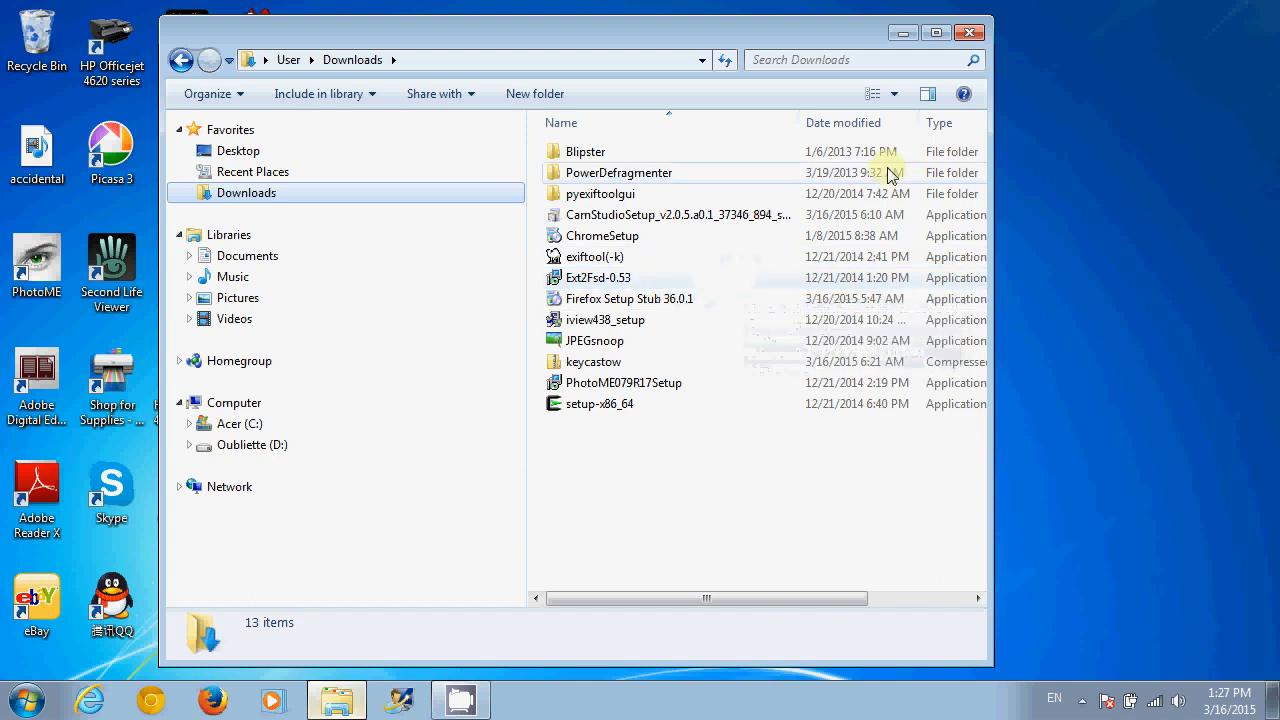
click(968, 36)
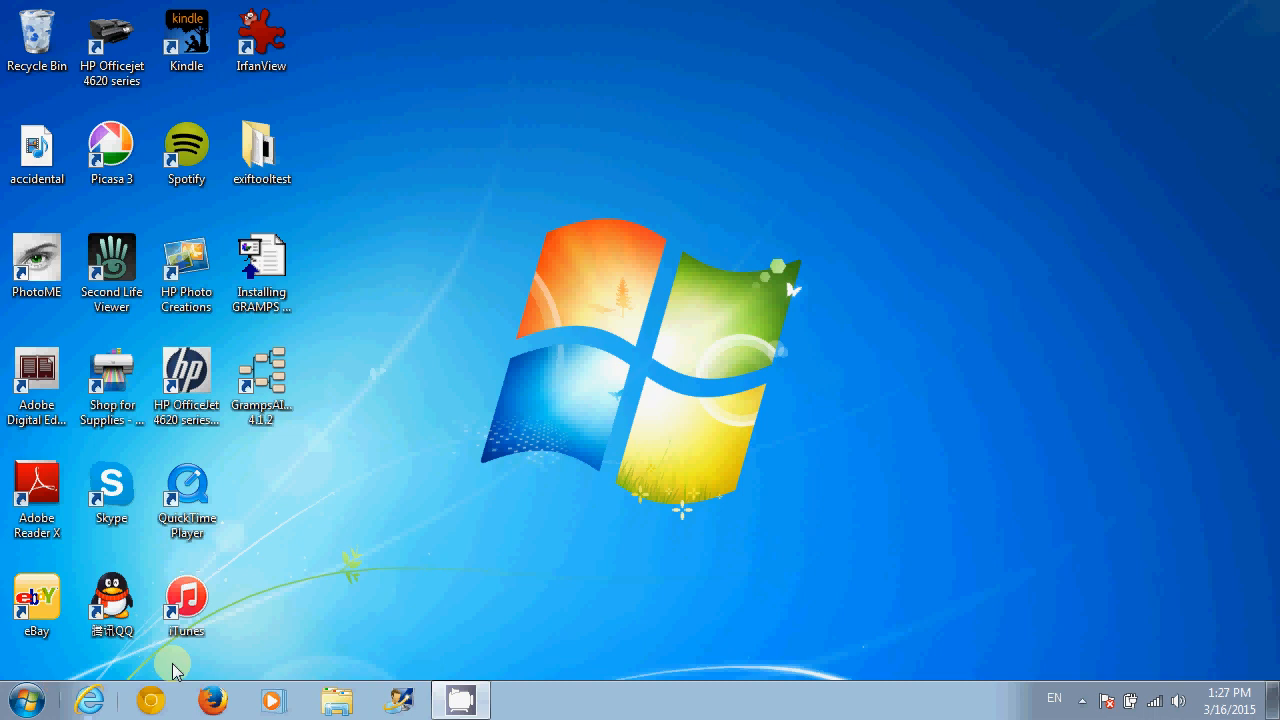
- Open Control Panel's Programs and Features and select GrampsAIO32 in the installed programs list
click(43, 697)
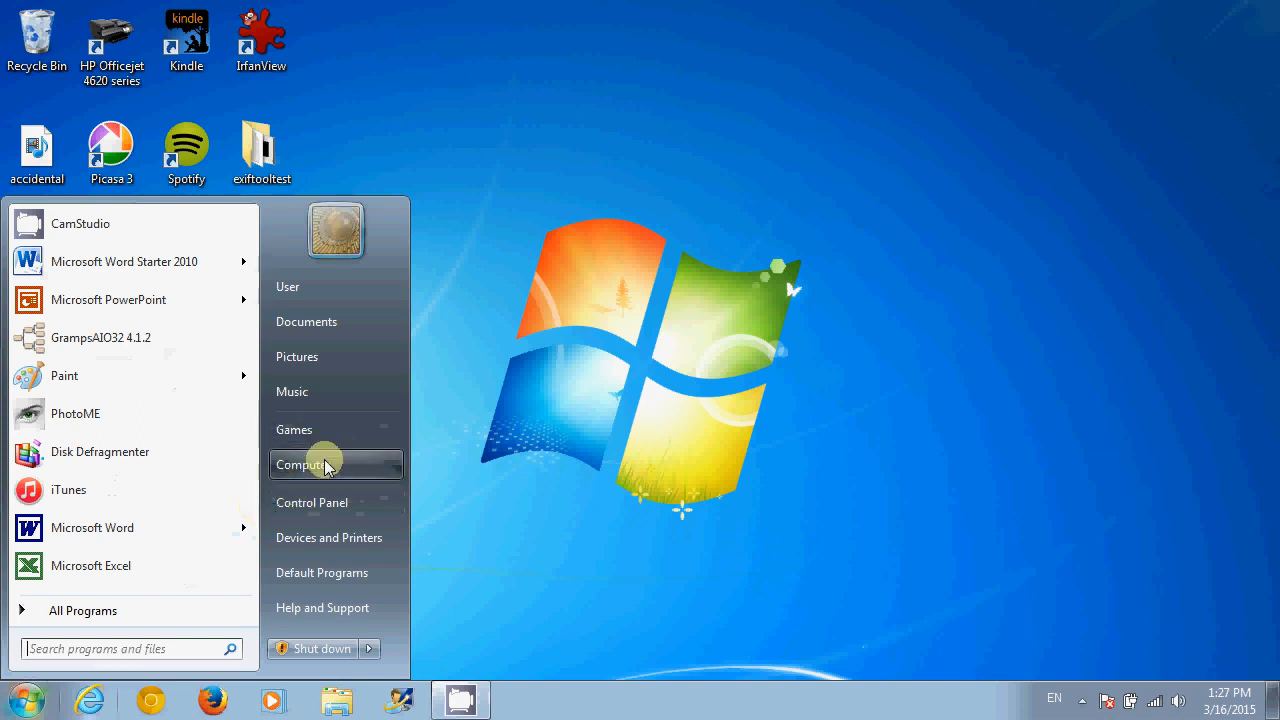
click(314, 503)
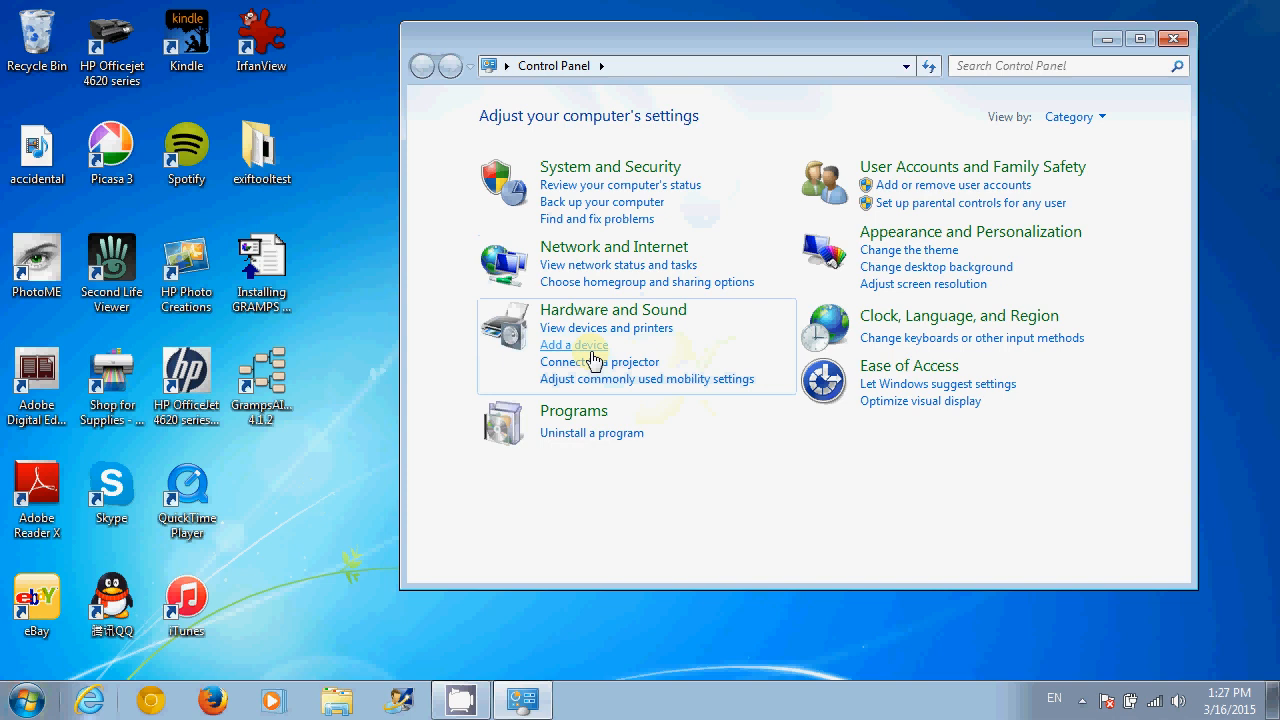
click(573, 441)
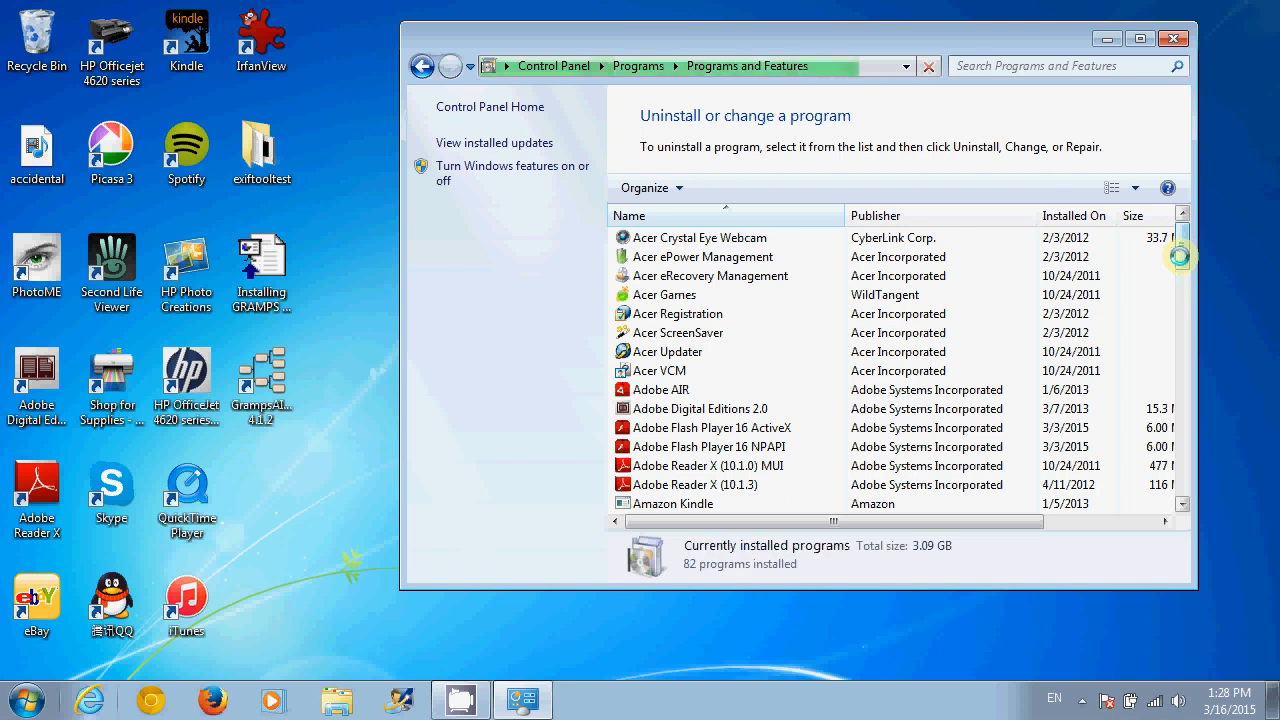
drag(1183, 258, 1181, 323)
click(710, 375)
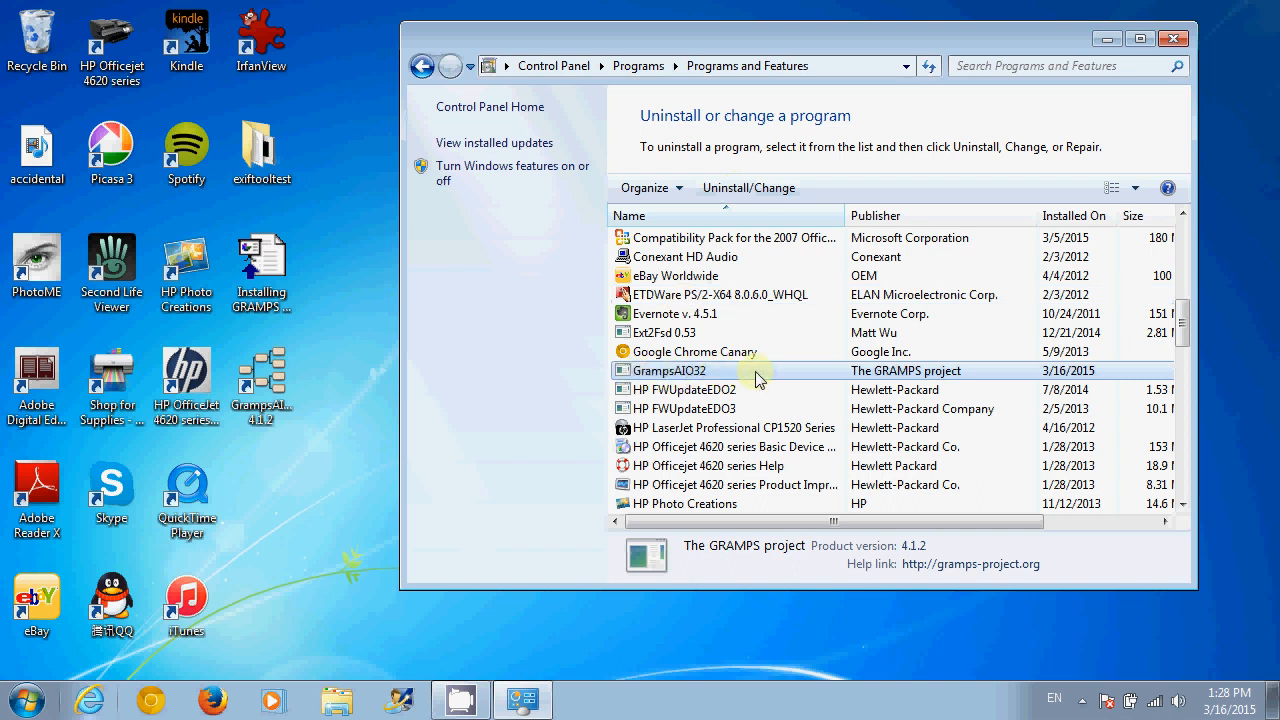
- Start the GrampsAIO32 uninstaller, cancel it, and close Programs and Features
click(737, 196)
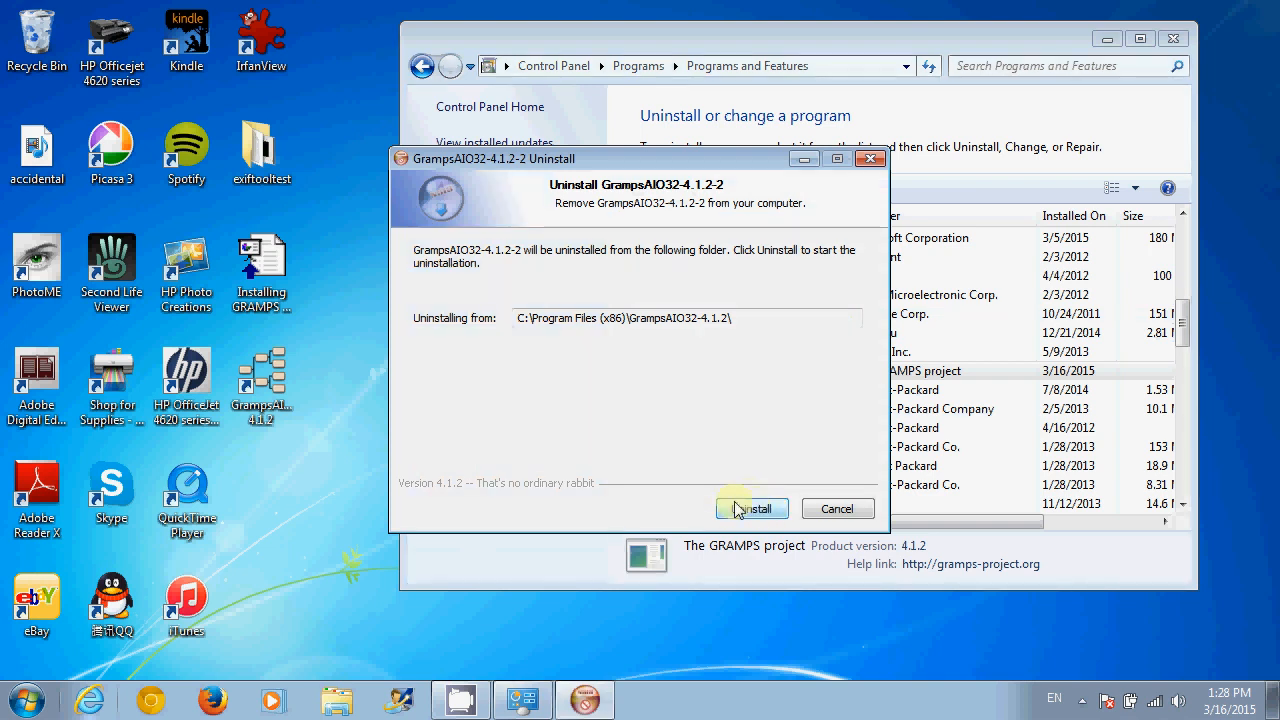
click(827, 511)
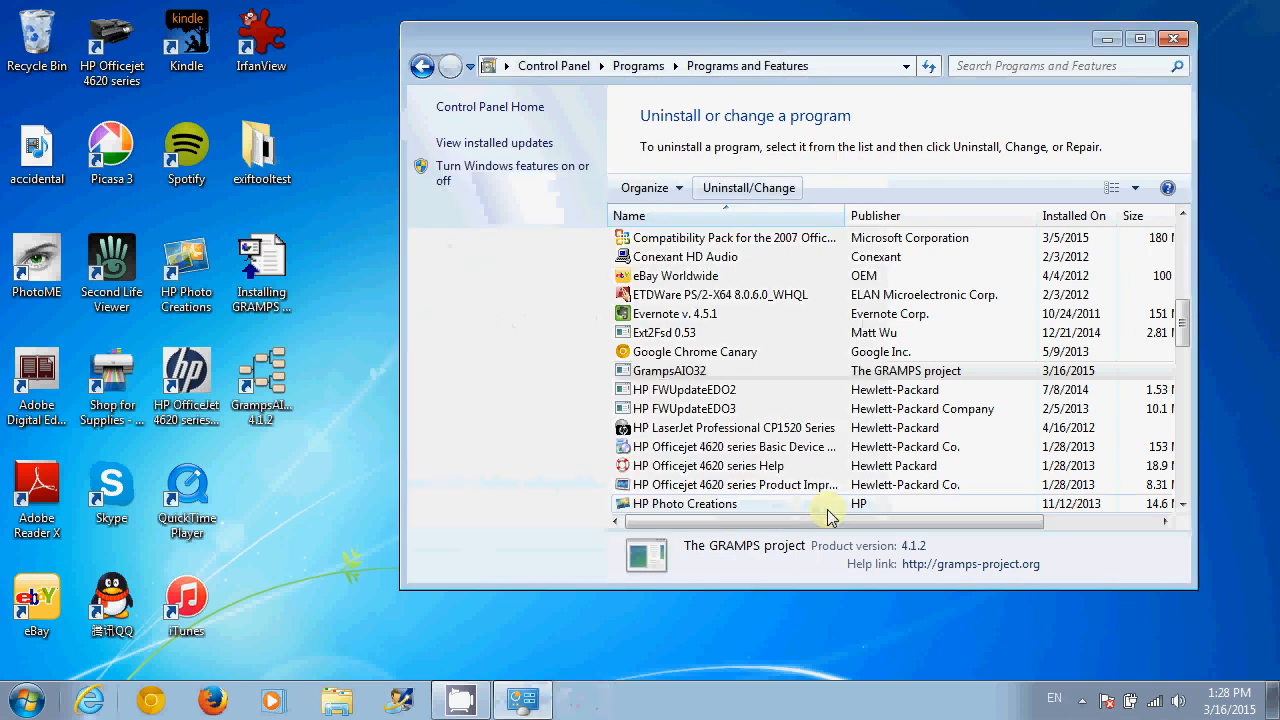
click(1172, 40)
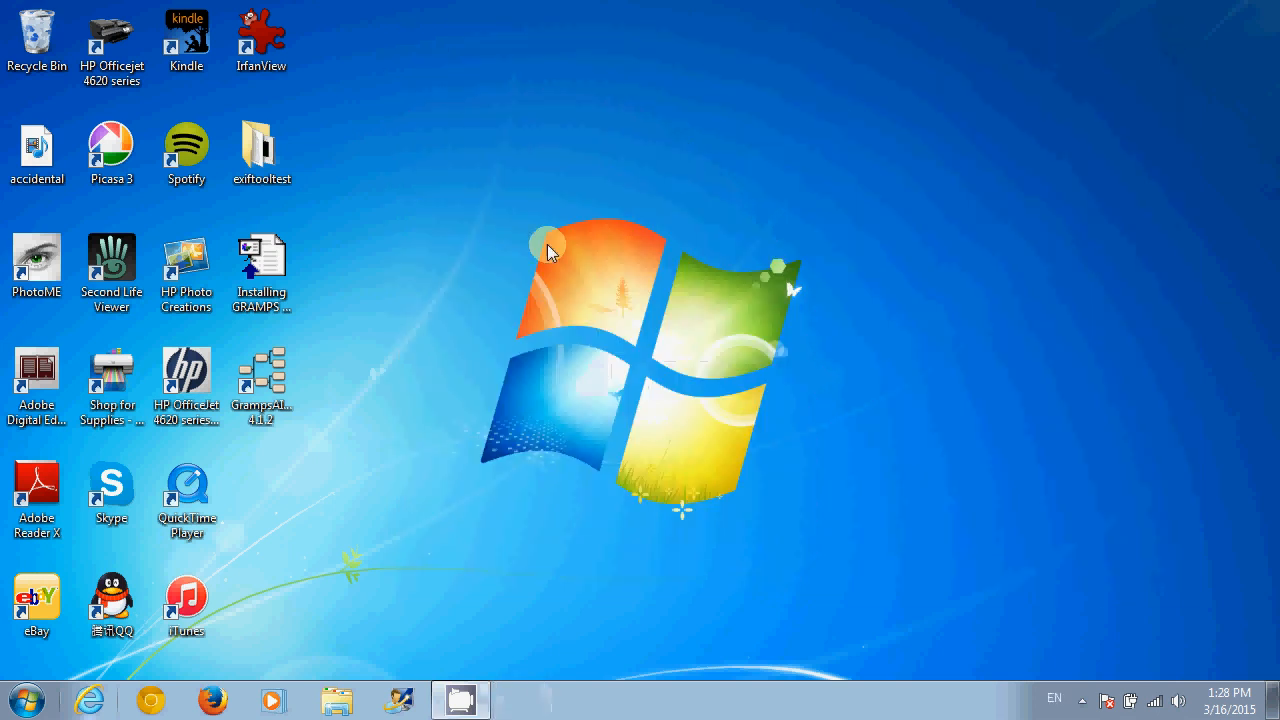